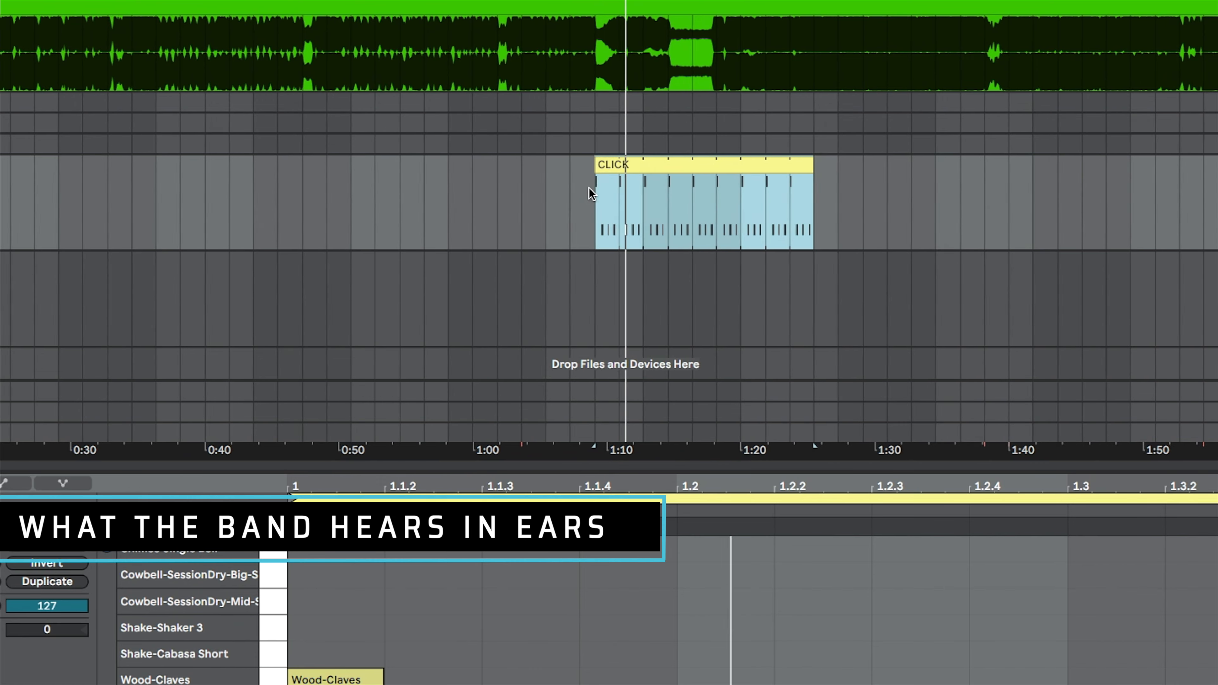
# Copy the one-bar click clip at bar 55 to bar 63 of the CLICK track
pyautogui.press('+')
pyautogui.press('+')
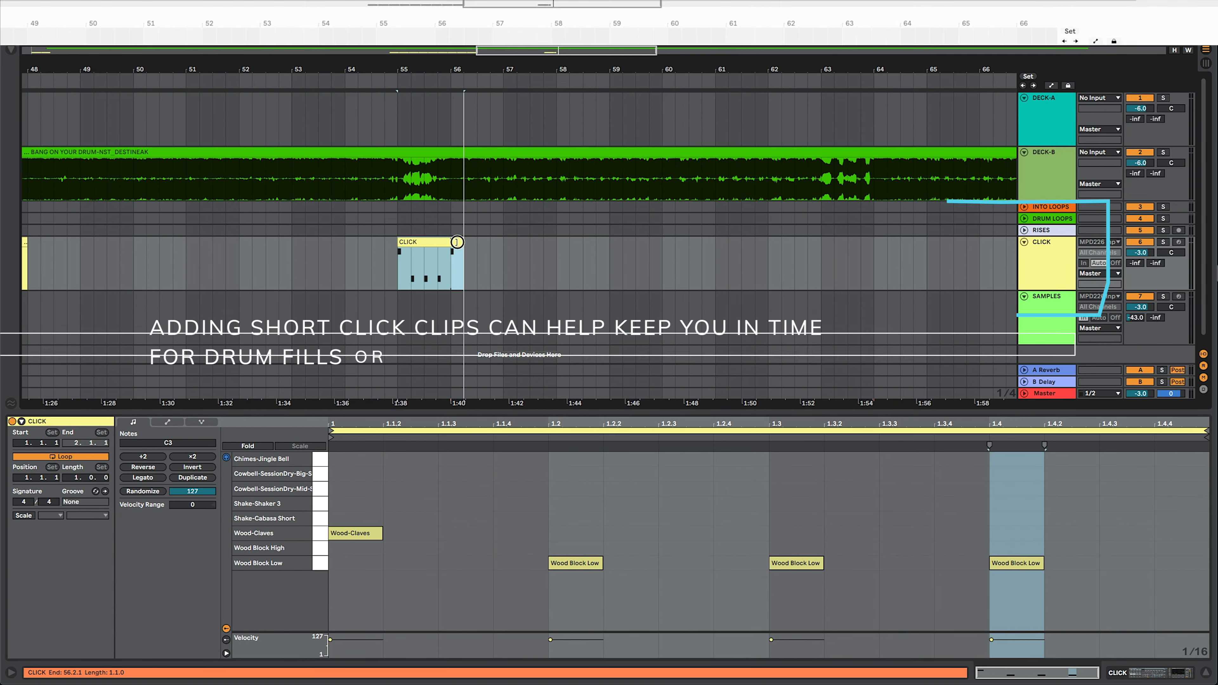
pyautogui.hscroll(5, 446, 247)
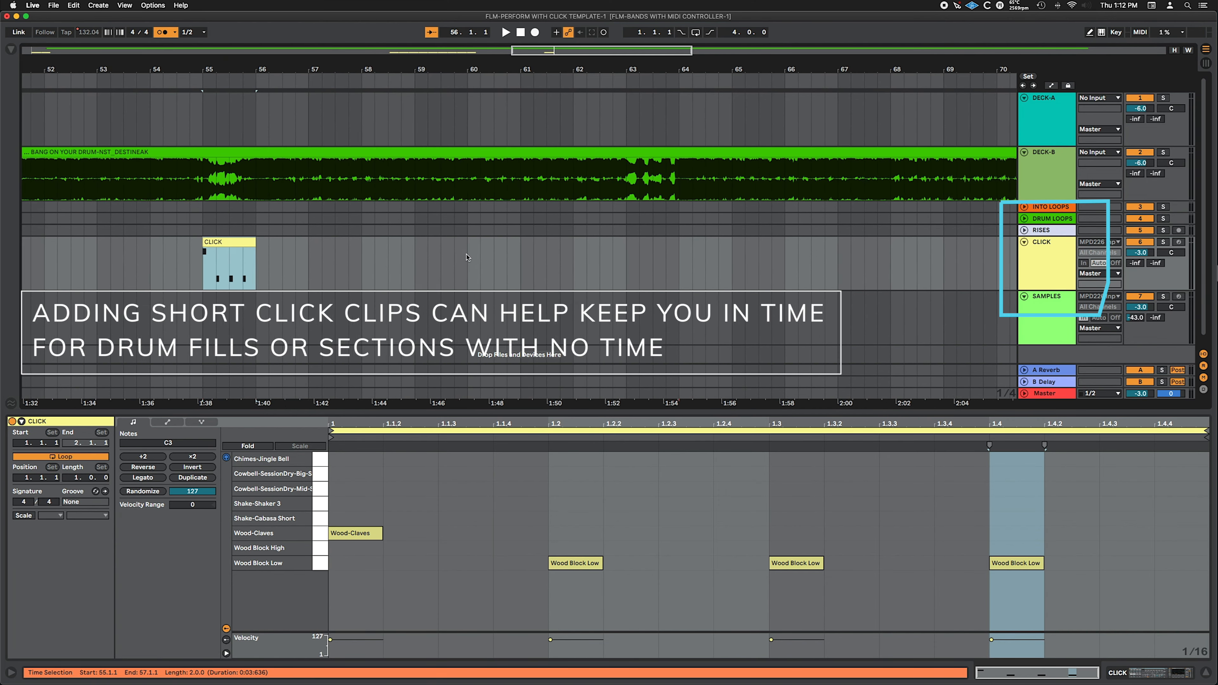
pyautogui.moveTo(286, 243); pyautogui.dragTo(718, 244)
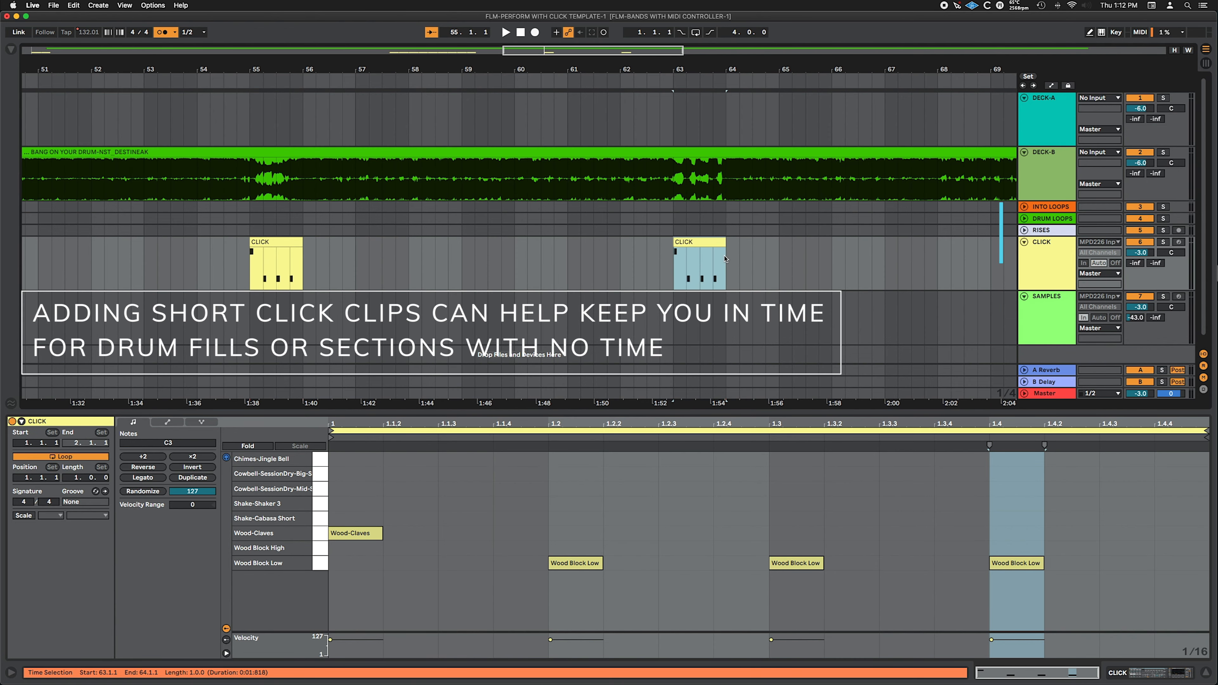
# Copy the one-bar click clip to bar 71 of the CLICK track and extend the copy to end at bar 84
pyautogui.hscroll(10, 718, 244)
pyautogui.moveTo(379, 249); pyautogui.dragTo(824, 257)
pyautogui.hscroll(5, 767, 268)
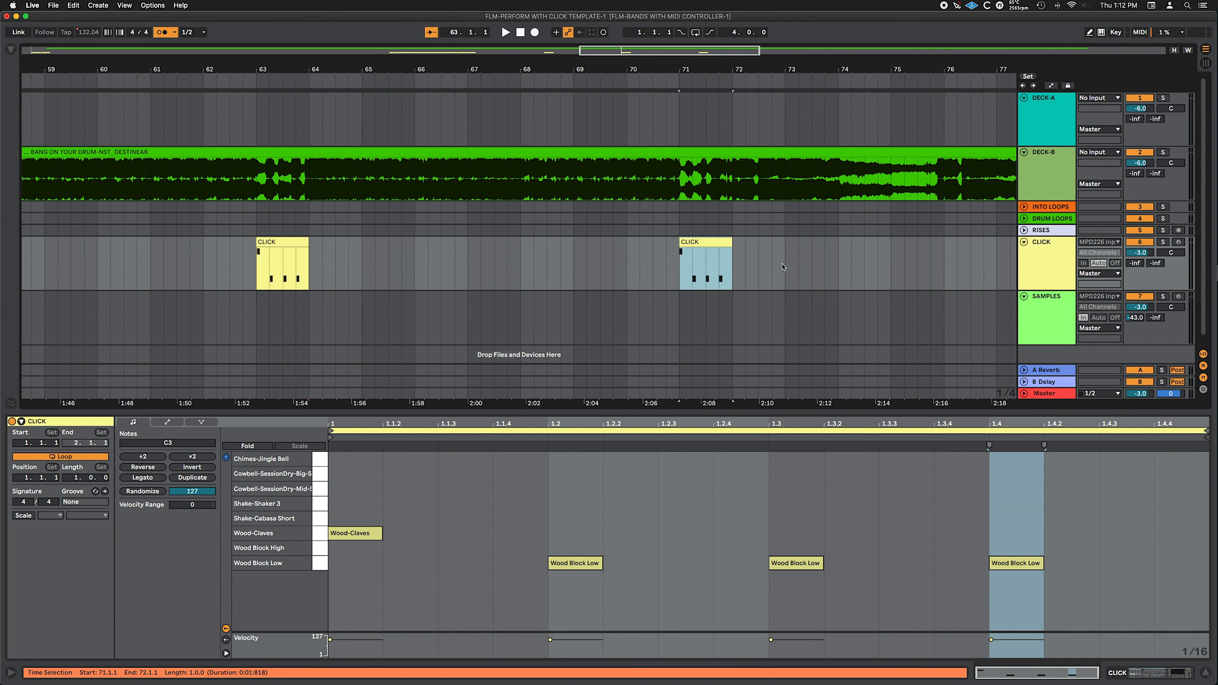
pyautogui.hscroll(5, 754, 283)
pyautogui.moveTo(284, 250); pyautogui.dragTo(921, 261)
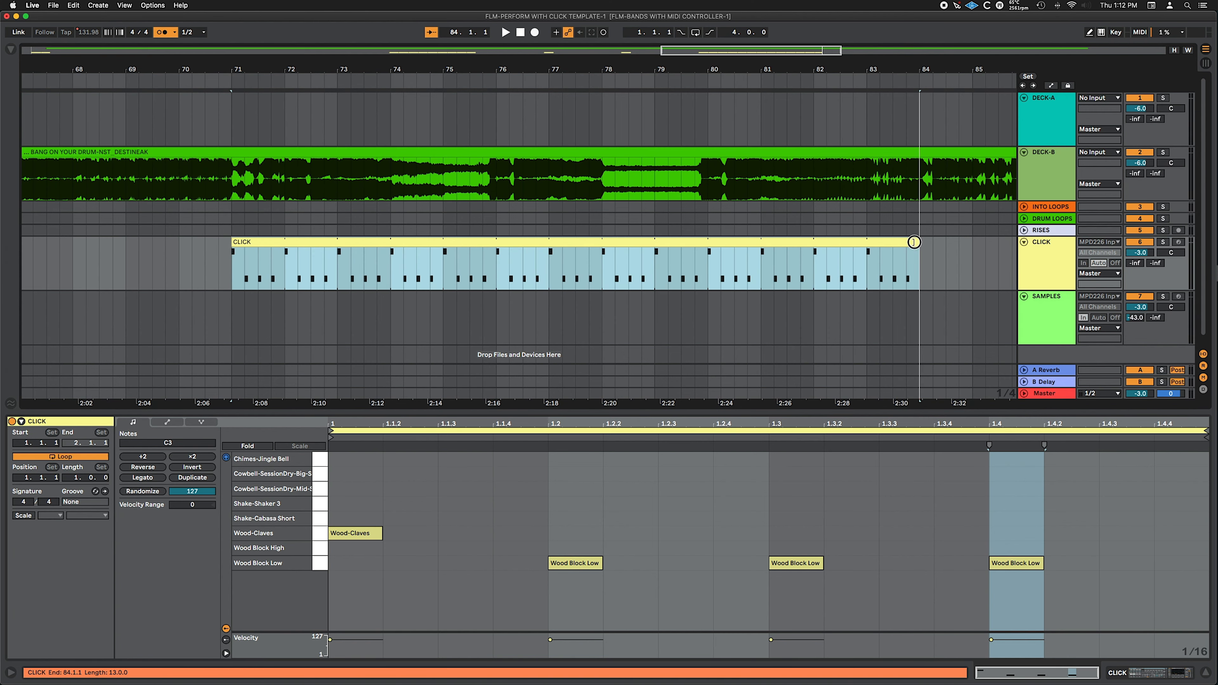
# Copy the last bar of the long click clip, bar 83, to bar 97 of the CLICK track
pyautogui.hscroll(5, 798, 273)
pyautogui.hscroll(6, 798, 272)
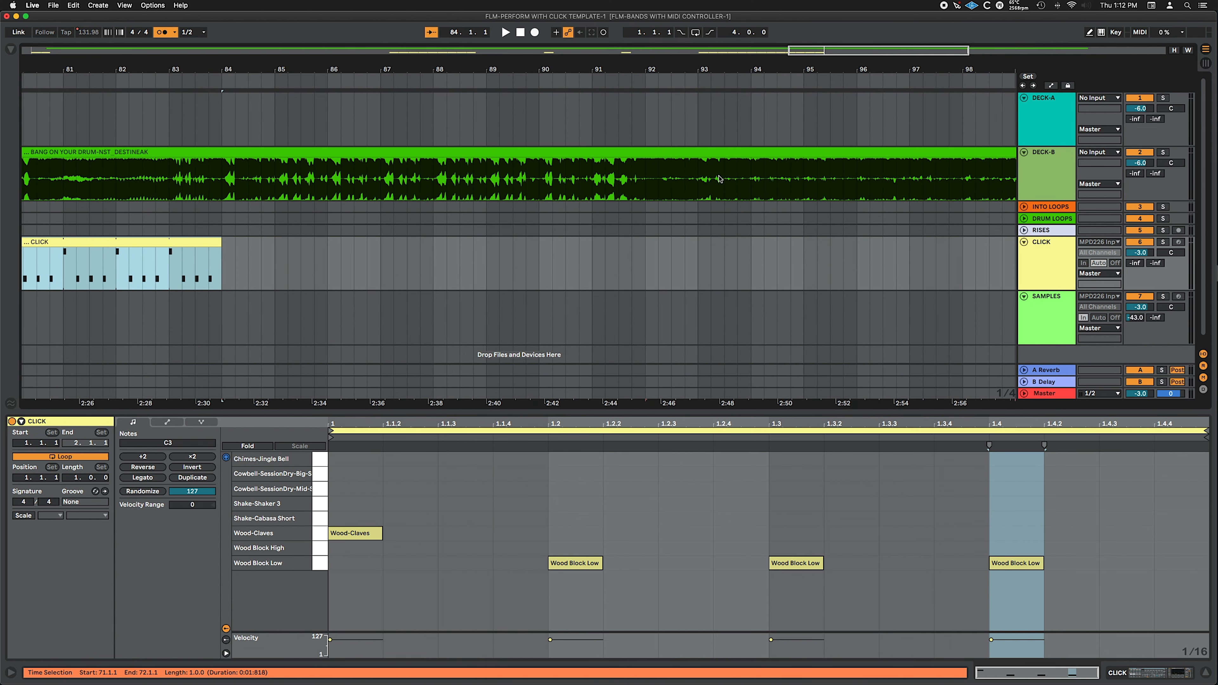
pyautogui.moveTo(173, 271); pyautogui.dragTo(926, 250)
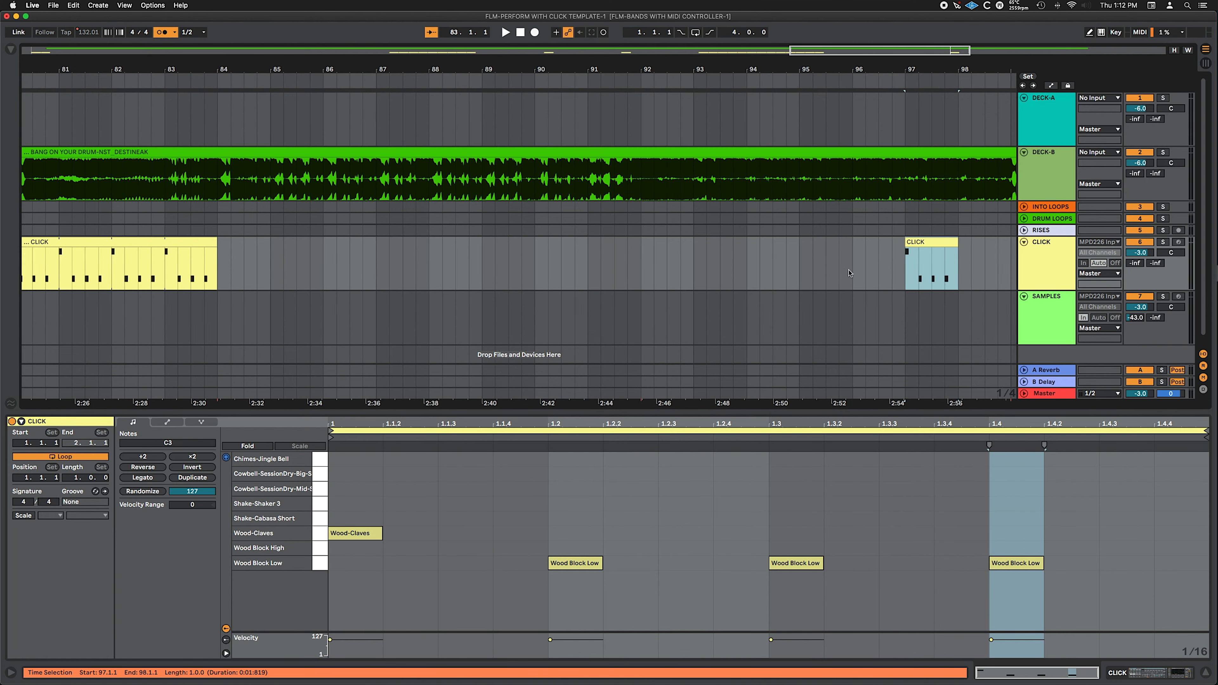
pyautogui.hscroll(5, 849, 273)
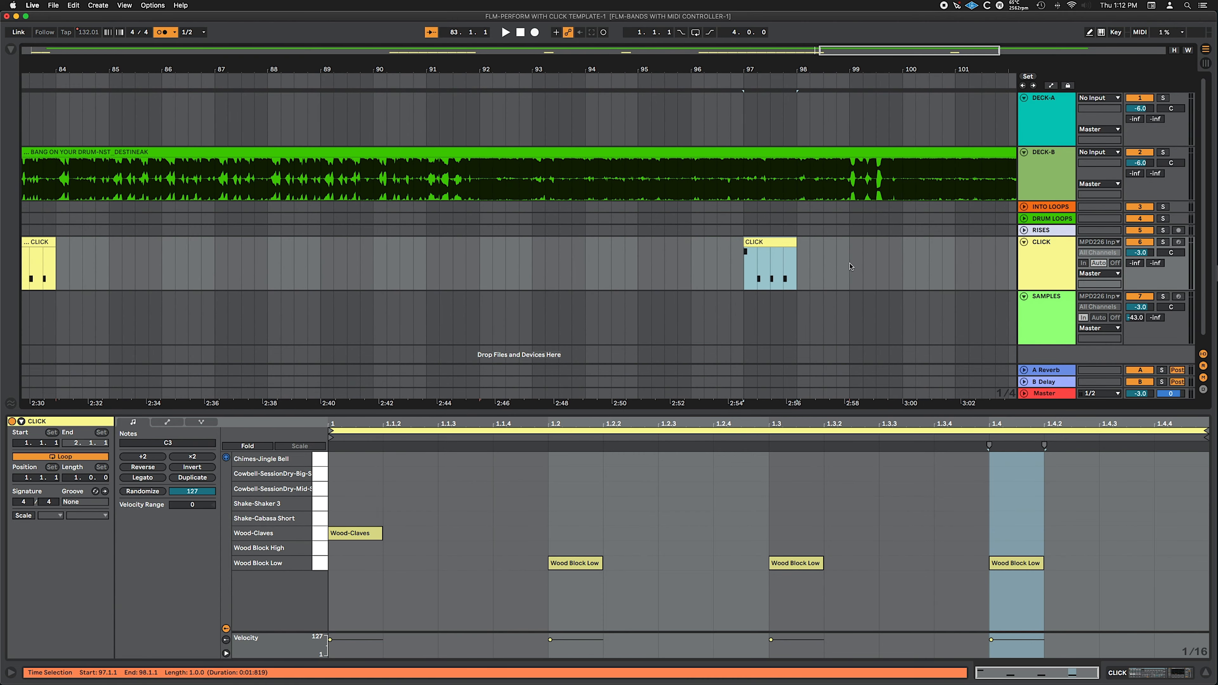
# Audition the song around bar 97 and move the one-bar click clip there to bar 99
pyautogui.click(850, 267)
pyautogui.press('space')
pyautogui.press('space')
pyautogui.moveTo(387, 242); pyautogui.dragTo(491, 251)
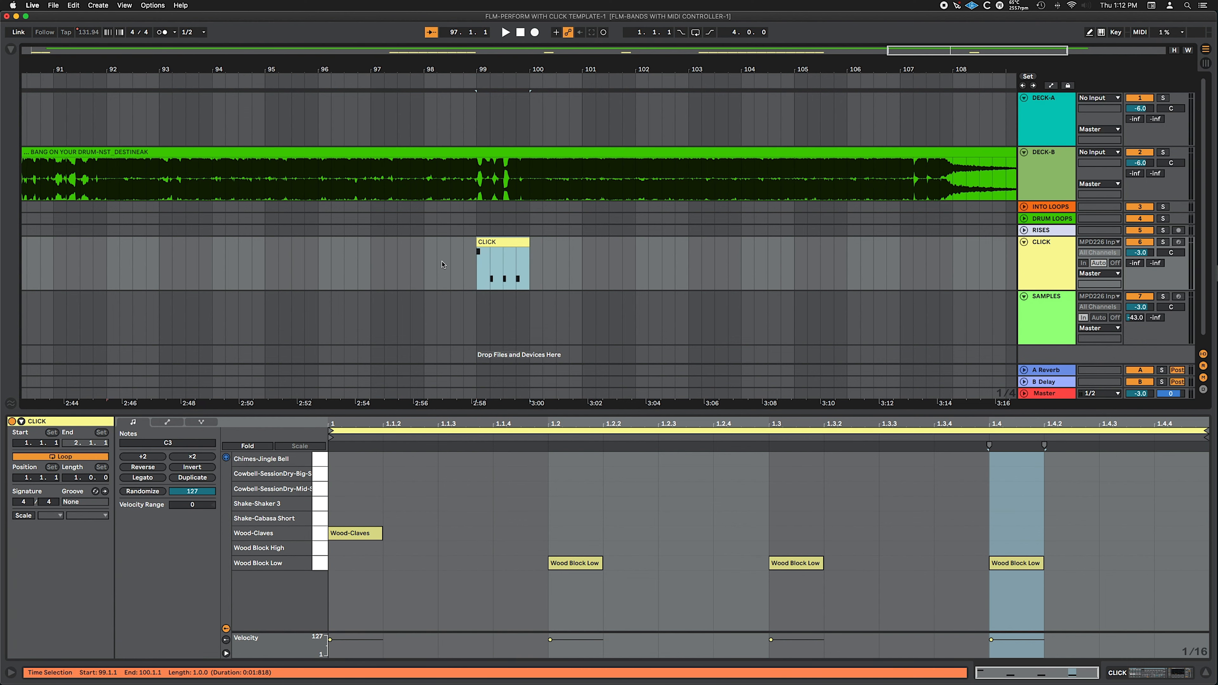
pyautogui.click(414, 264)
pyautogui.press('space')
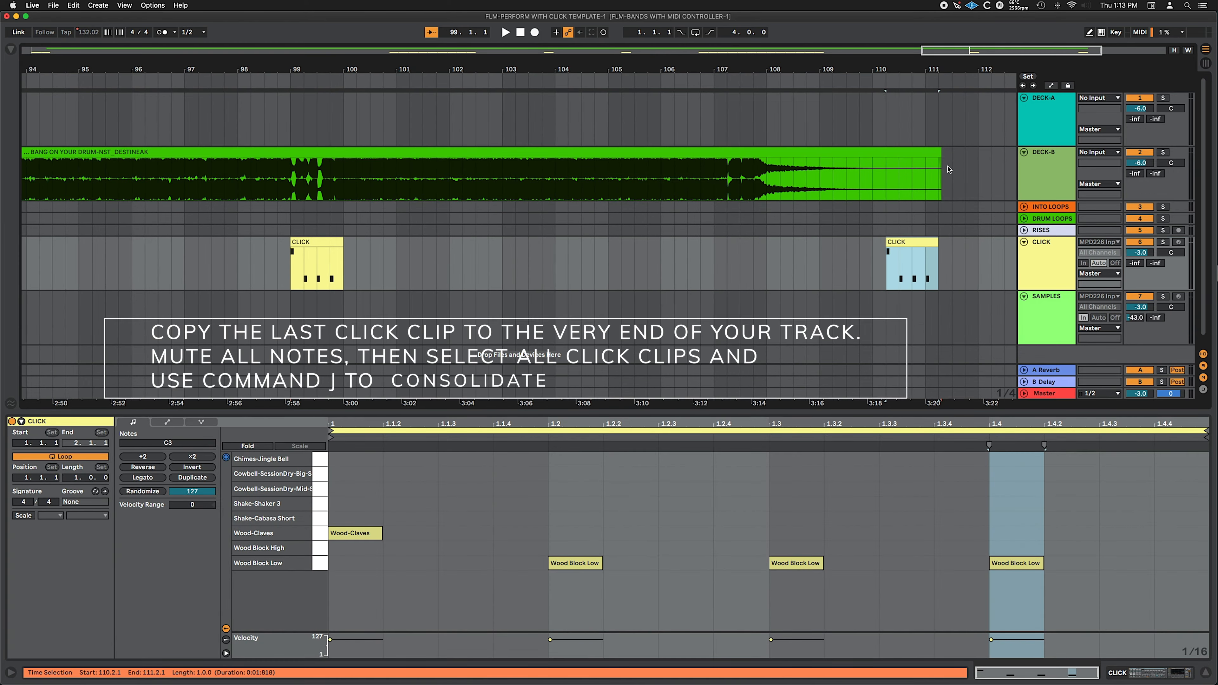
# Trim the end of the DECK-B song clip to bar 111 and shift the last click clip to end there too
pyautogui.moveTo(763, 178); pyautogui.dragTo(926, 152)
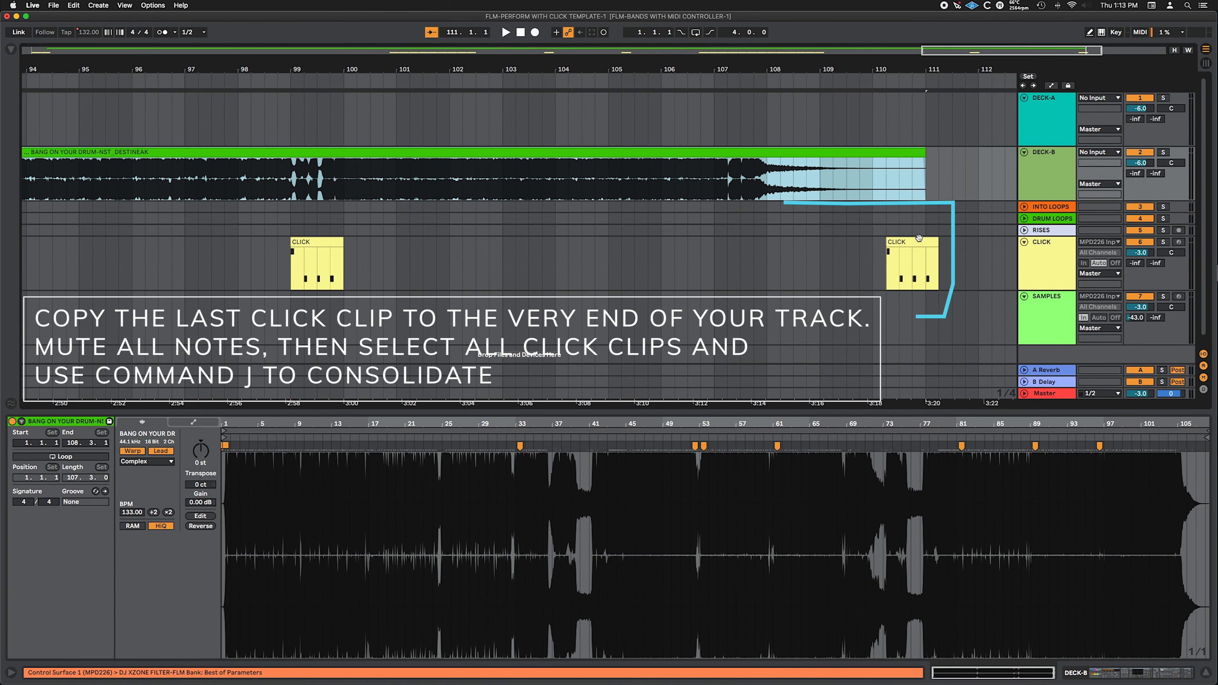
pyautogui.moveTo(921, 244); pyautogui.dragTo(908, 245)
# Mute all notes in the last click clip and consolidate all clips on the CLICK track into one
pyautogui.press('super+a')
pyautogui.press('0')
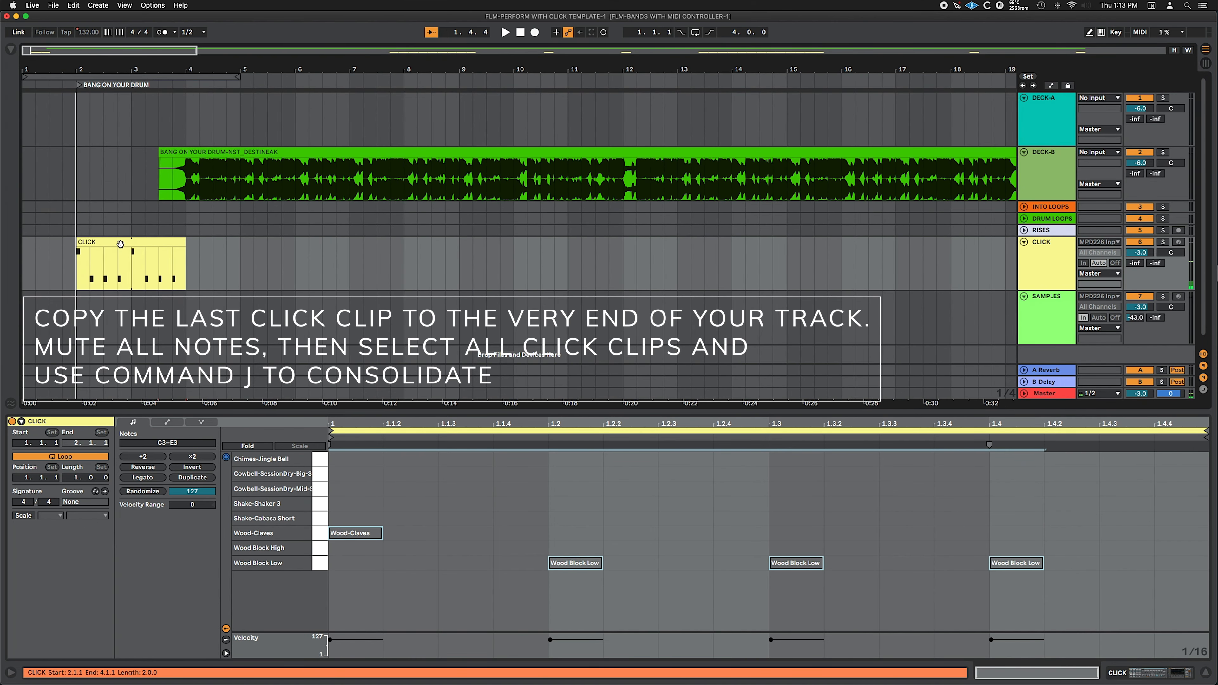
pyautogui.click(120, 244)
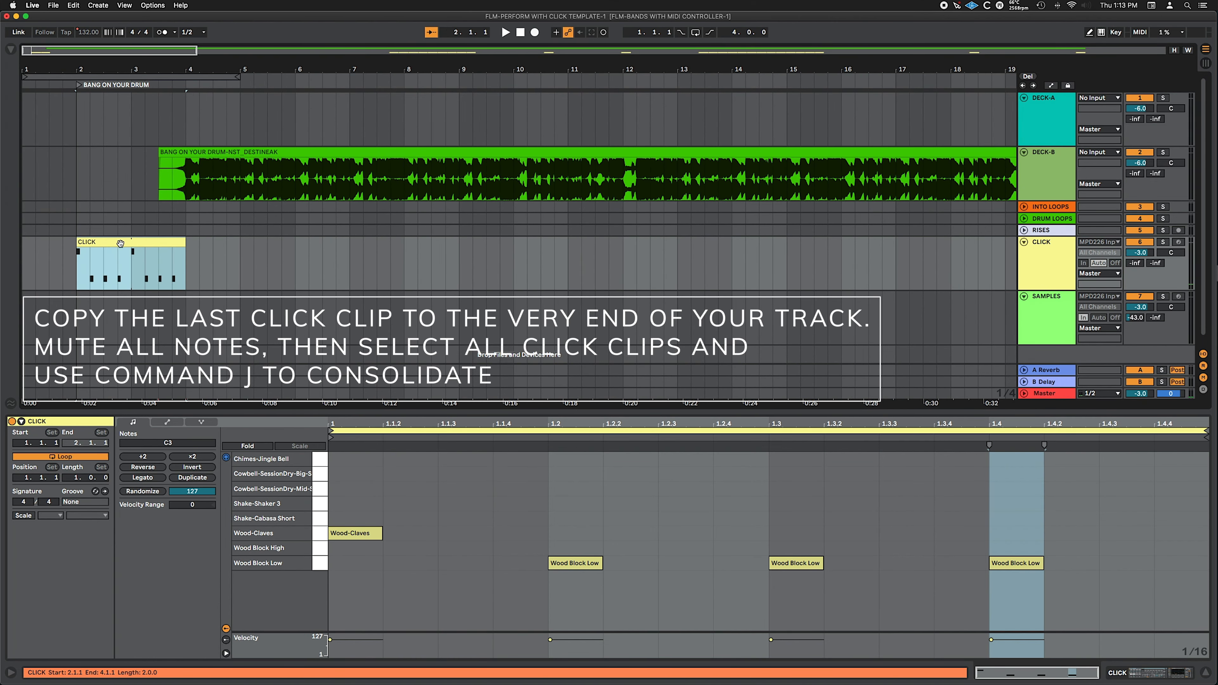
pyautogui.press('-')
pyautogui.press('-')
pyautogui.press('-')
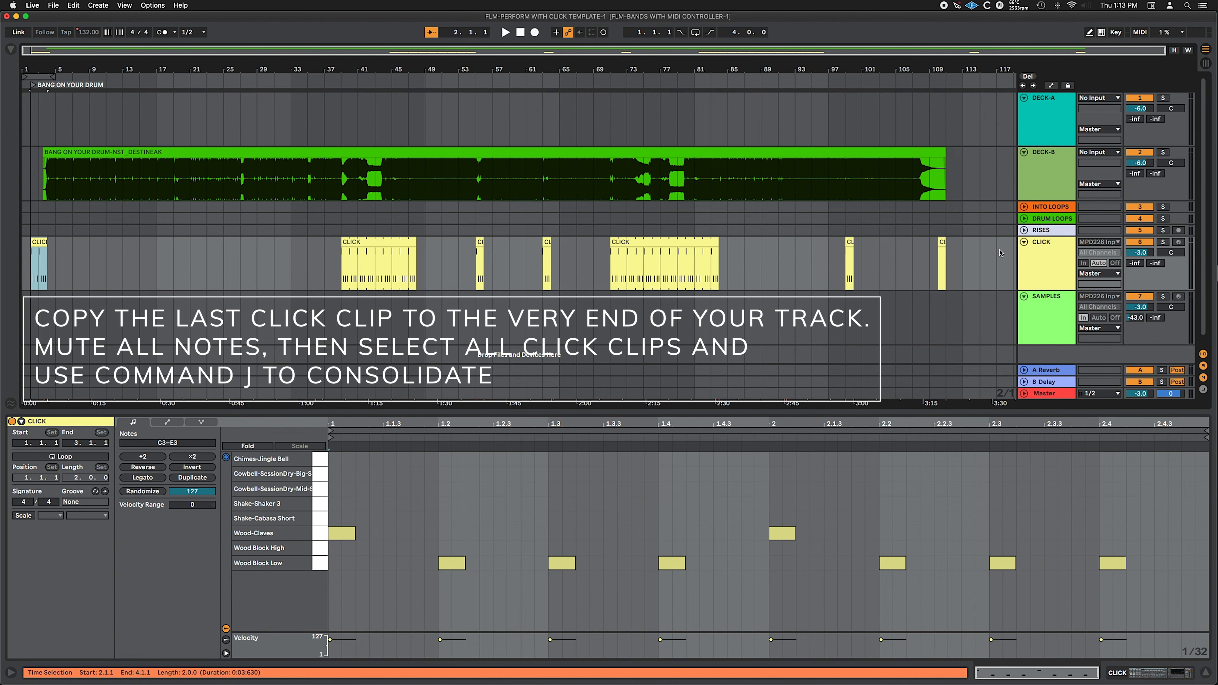
pyautogui.keyDown('shift'); pyautogui.click(941, 241); pyautogui.keyUp('shift')
pyautogui.press('super+j')
# Extend the beginning of the DECK-B song clip back to bar 2, aligned with the start of the click clip
pyautogui.moveTo(48, 66); pyautogui.dragTo(49, 125)
pyautogui.click(529, 154)
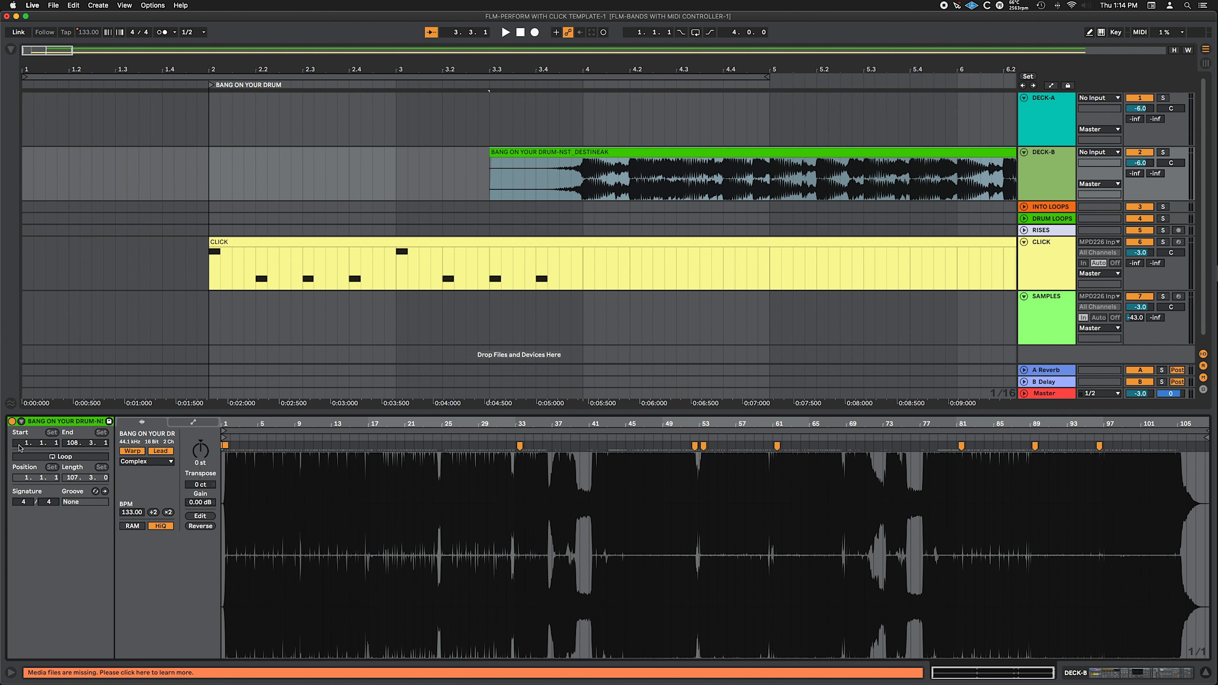
pyautogui.moveTo(28, 442); pyautogui.dragTo(27, 455)
pyautogui.moveTo(596, 147); pyautogui.dragTo(229, 158)
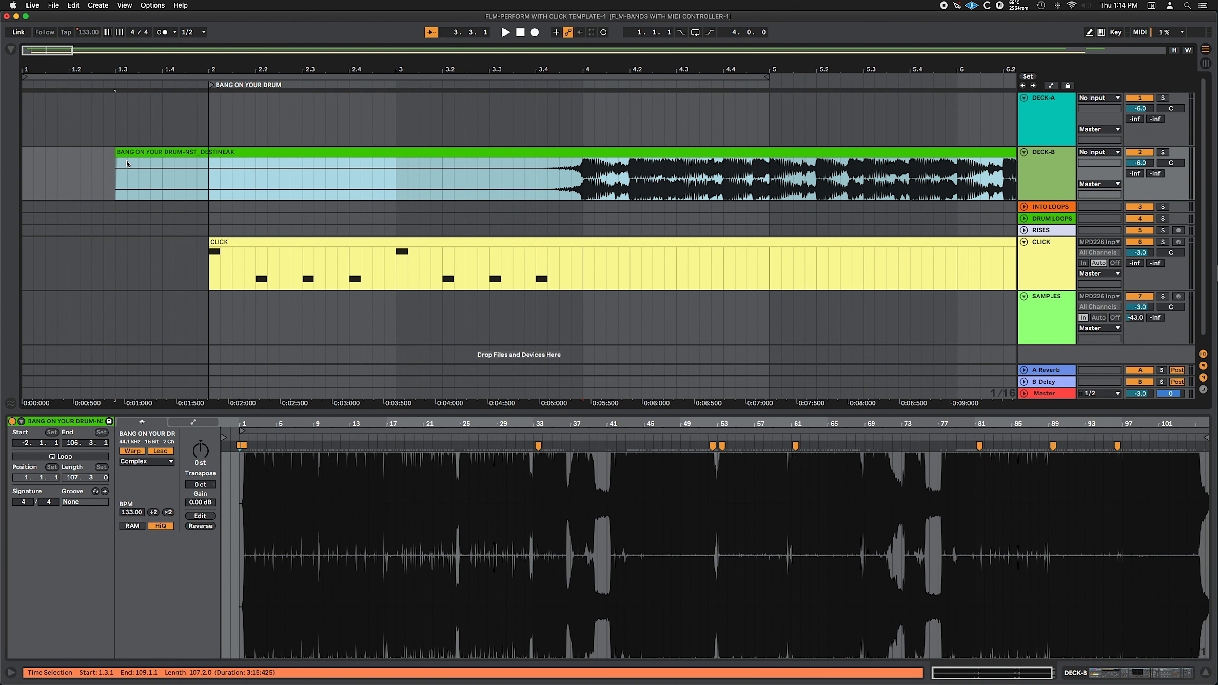
pyautogui.moveTo(115, 150); pyautogui.dragTo(207, 149)
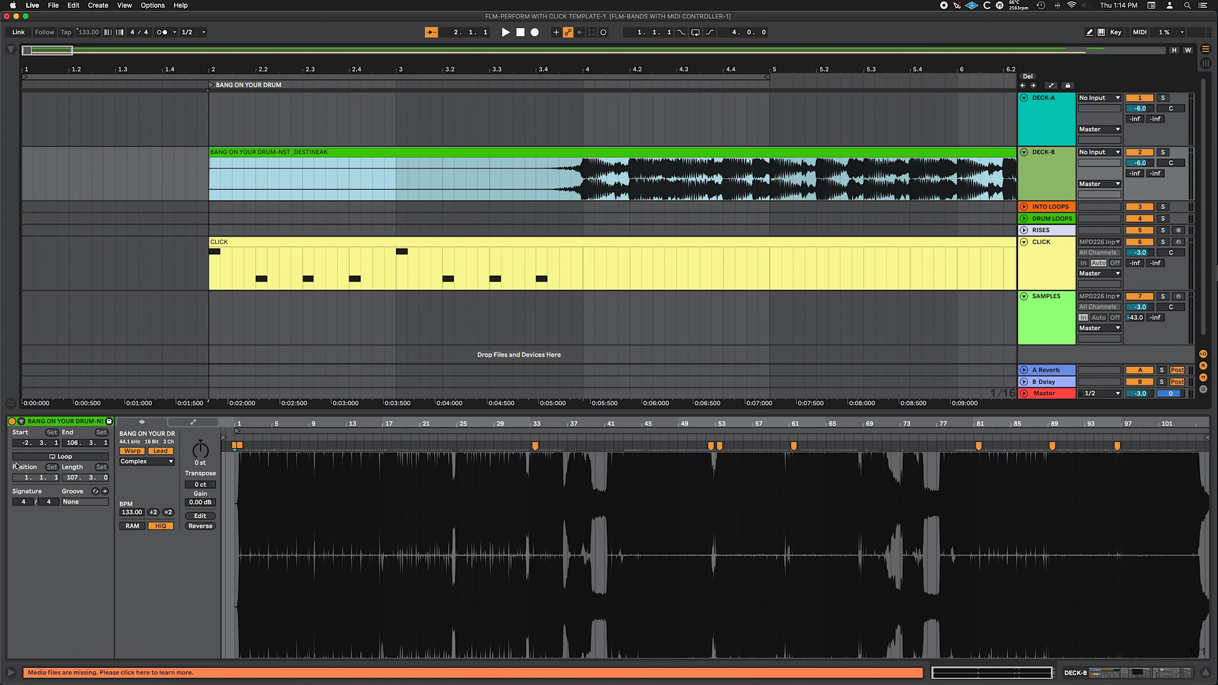
# Copy the song clip and the consolidated click clip together from the arrangement into the third scene of Session View
pyautogui.click(480, 269)
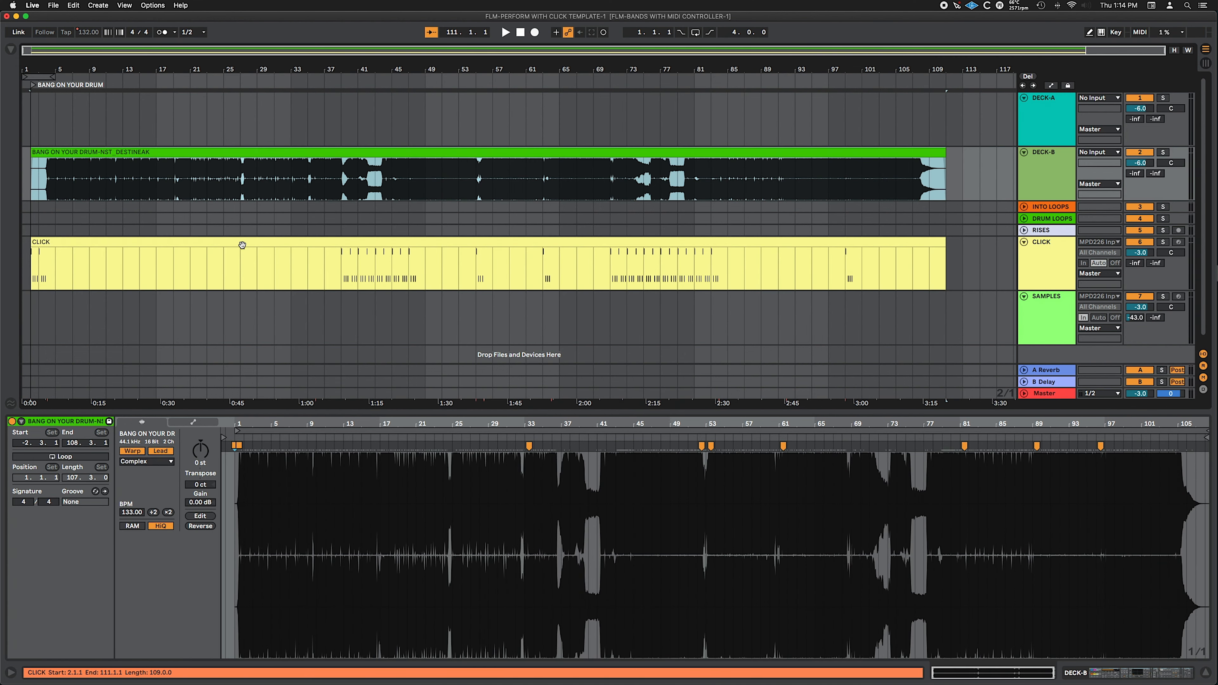
pyautogui.keyDown('shift'); pyautogui.click(242, 245); pyautogui.keyUp('shift')
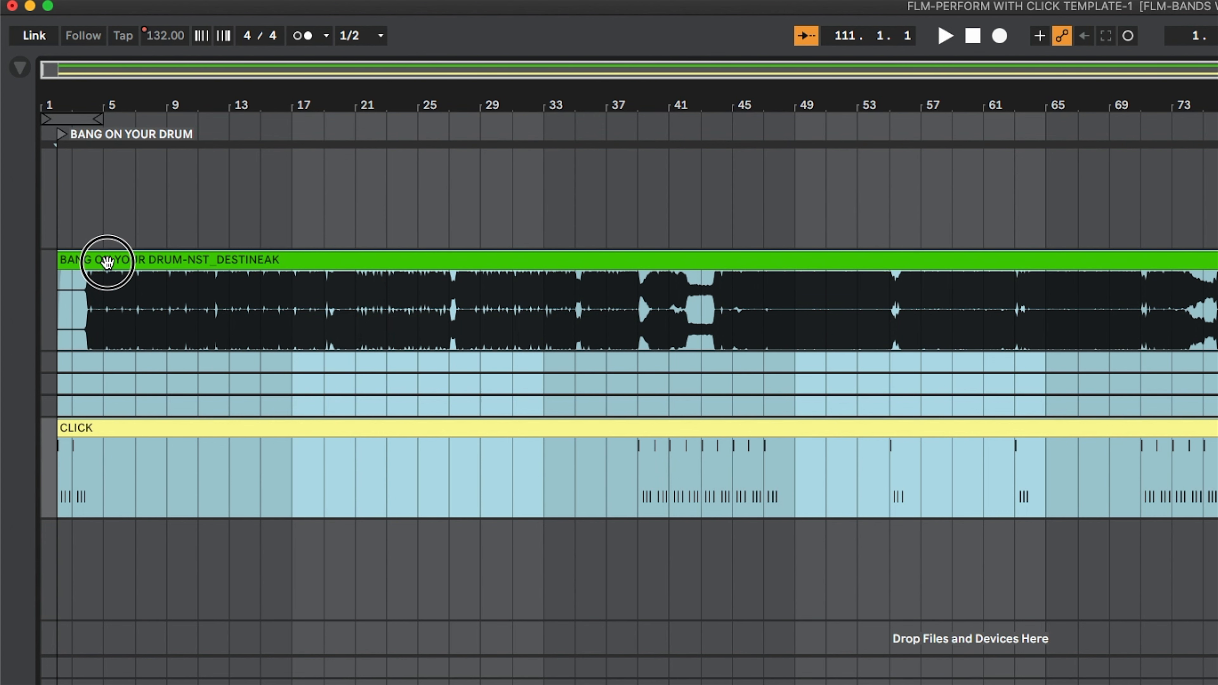
pyautogui.press('Tab')
pyautogui.moveTo(106, 262); pyautogui.dragTo(474, 134)
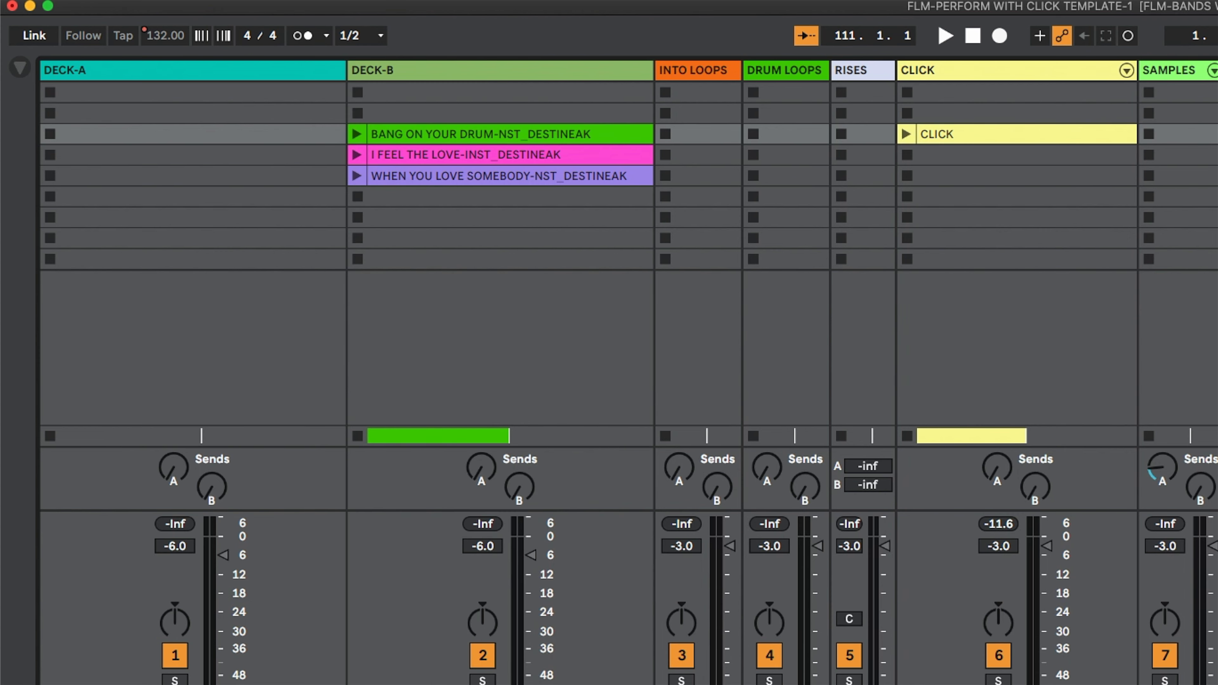
pyautogui.click(1062, 85)
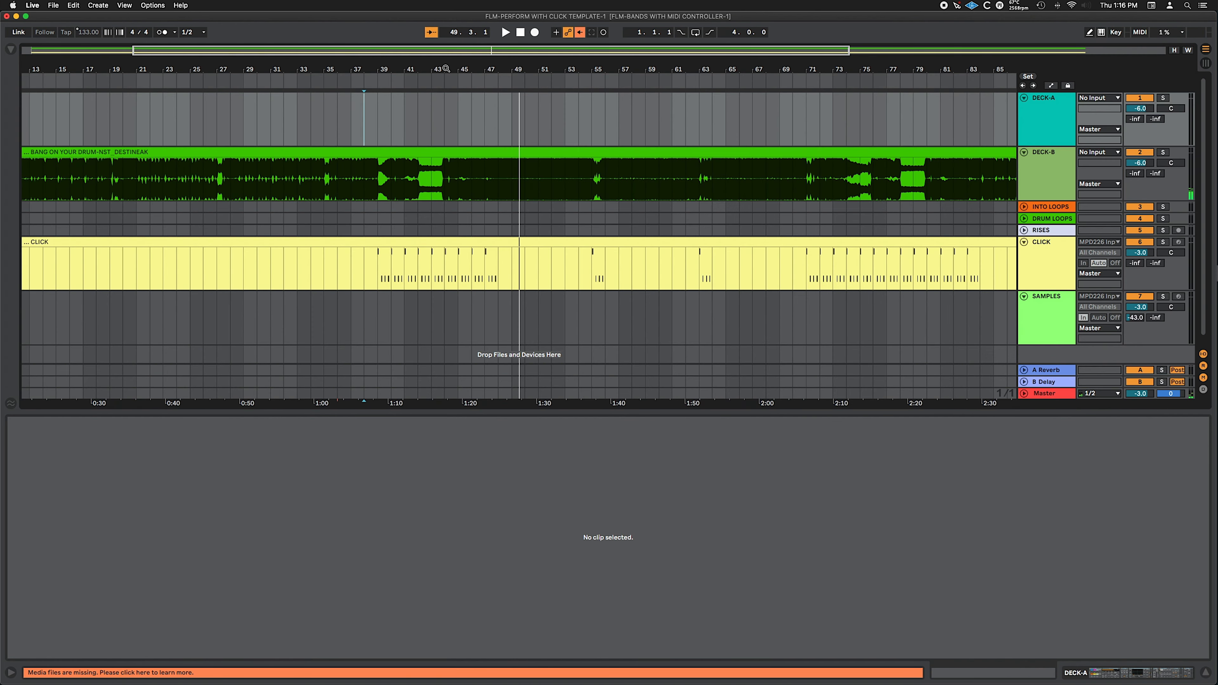
# Examine how the song and click clips line up across the arrangement, from their start to their end
pyautogui.moveTo(445, 68); pyautogui.dragTo(446, 53)
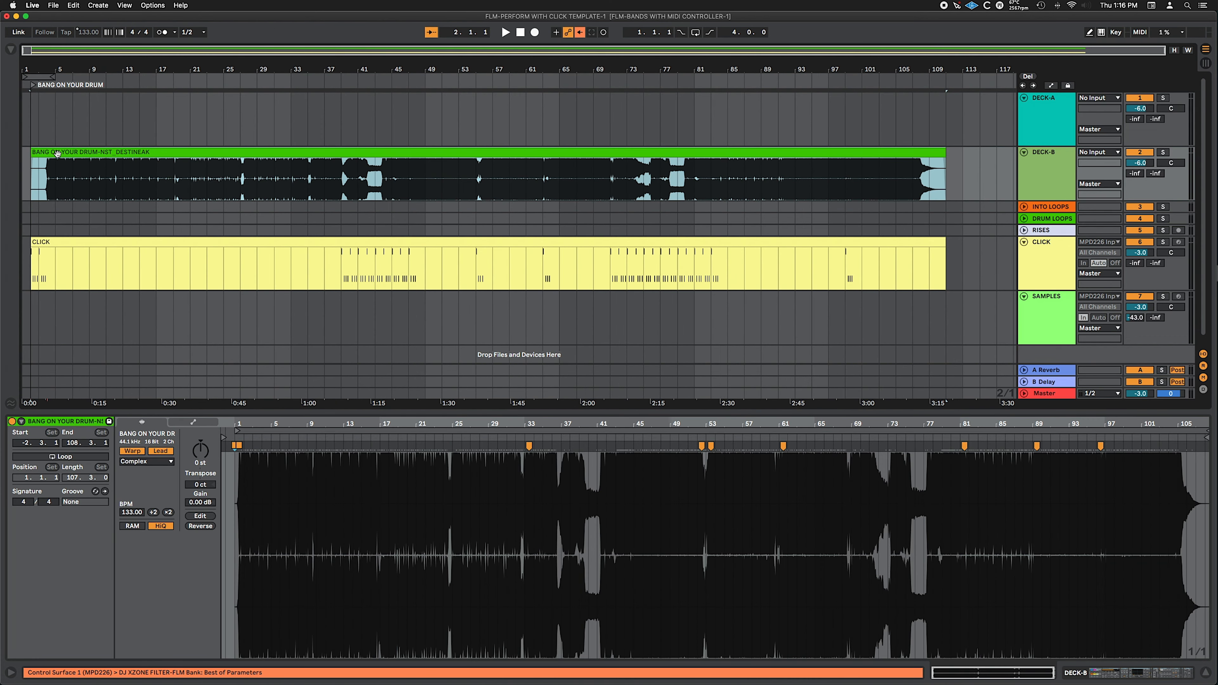
pyautogui.click(73, 241)
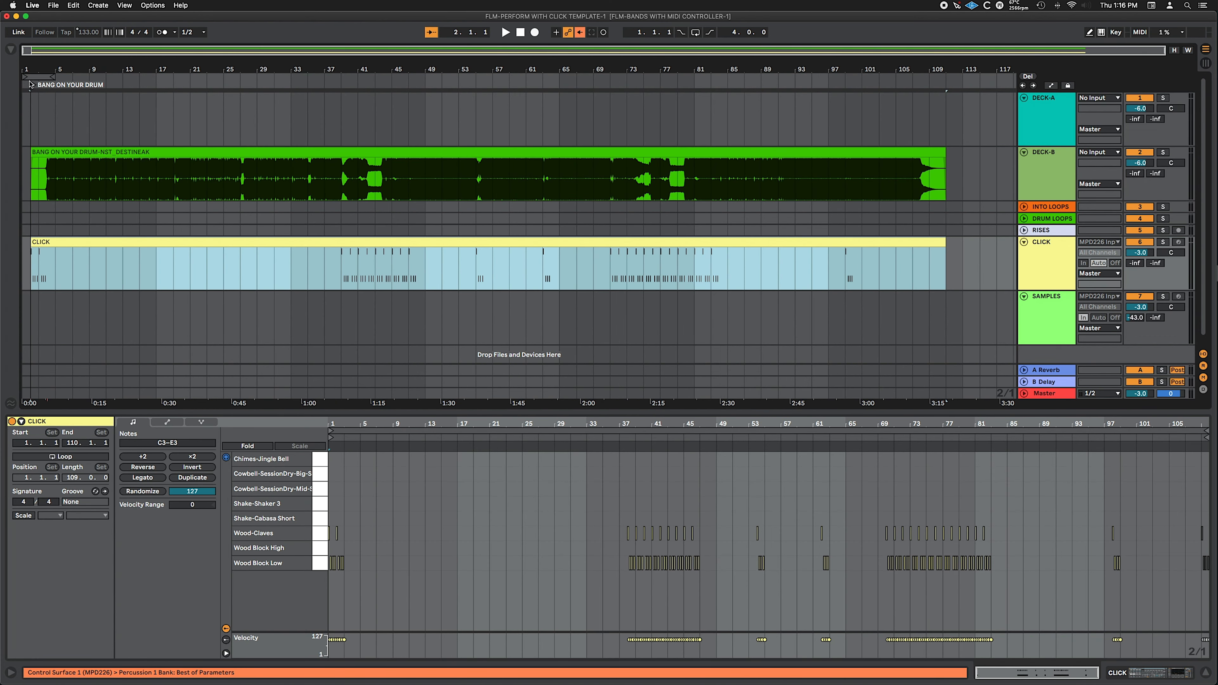
pyautogui.moveTo(26, 71); pyautogui.dragTo(83, 301)
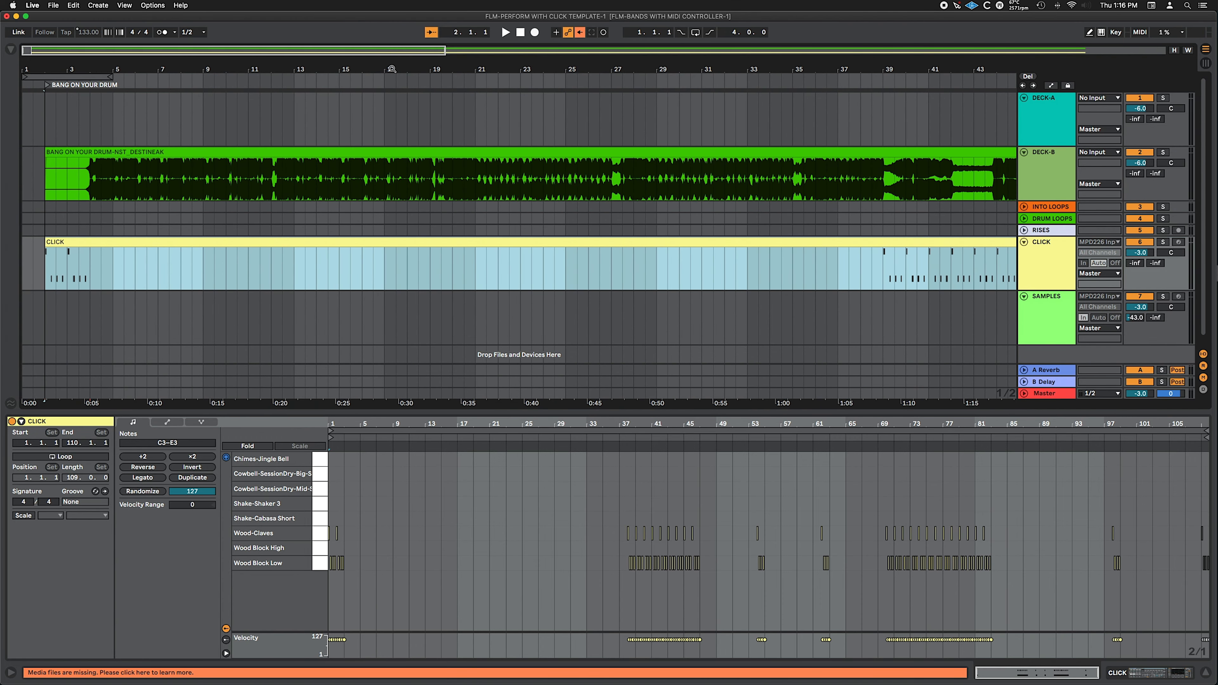
pyautogui.press('-')
pyautogui.press('super+a')
pyautogui.press('-')
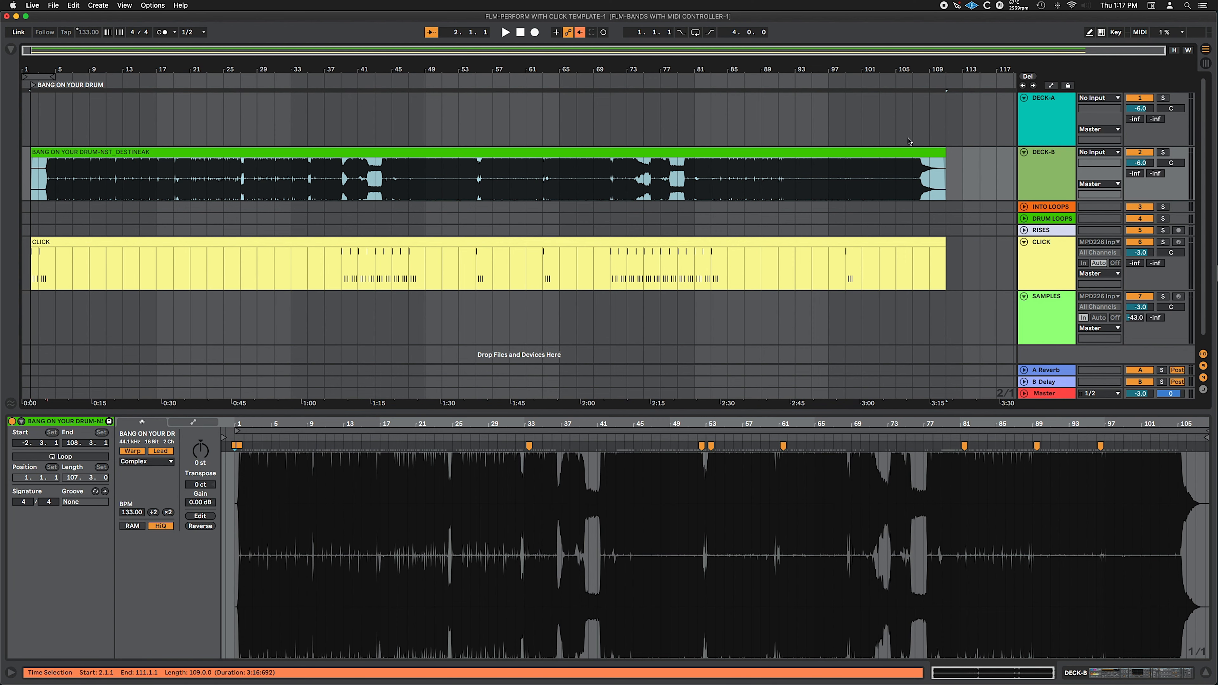
pyautogui.scroll(5, 704, 268)
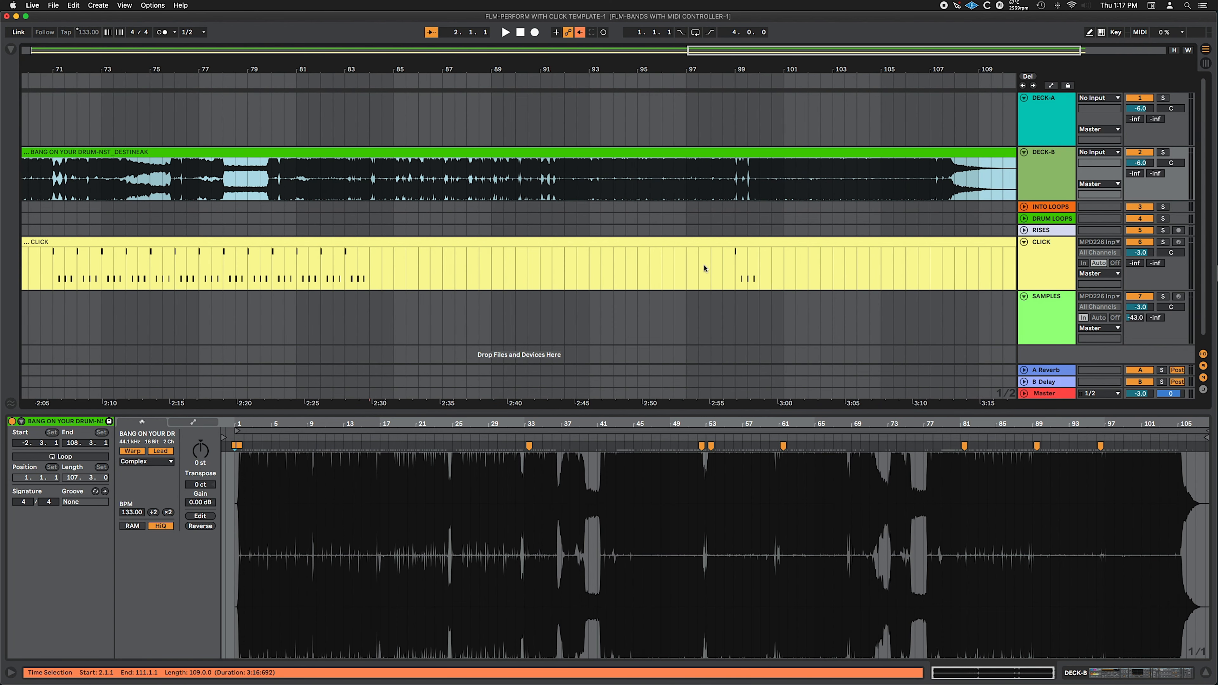
pyautogui.moveTo(747, 69)
pyautogui.mouseDown()
pyautogui.moveTo(747, 108)
pyautogui.moveTo(747, 69)
pyautogui.mouseUp()
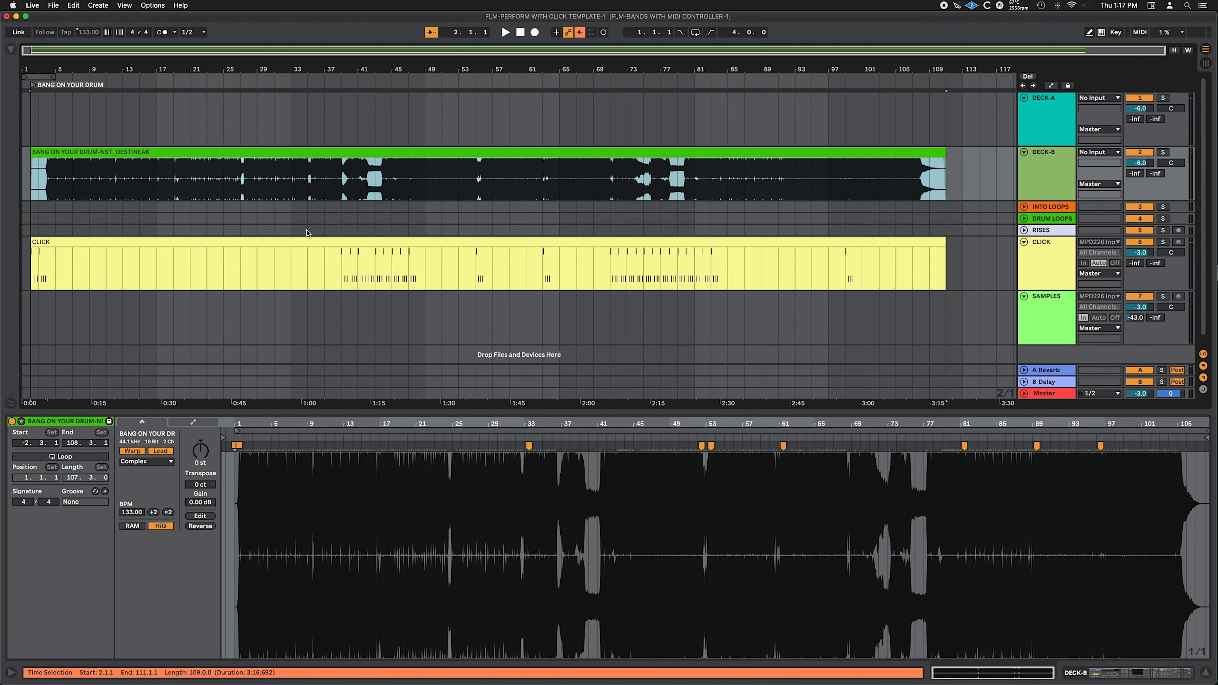
pyautogui.click(272, 241)
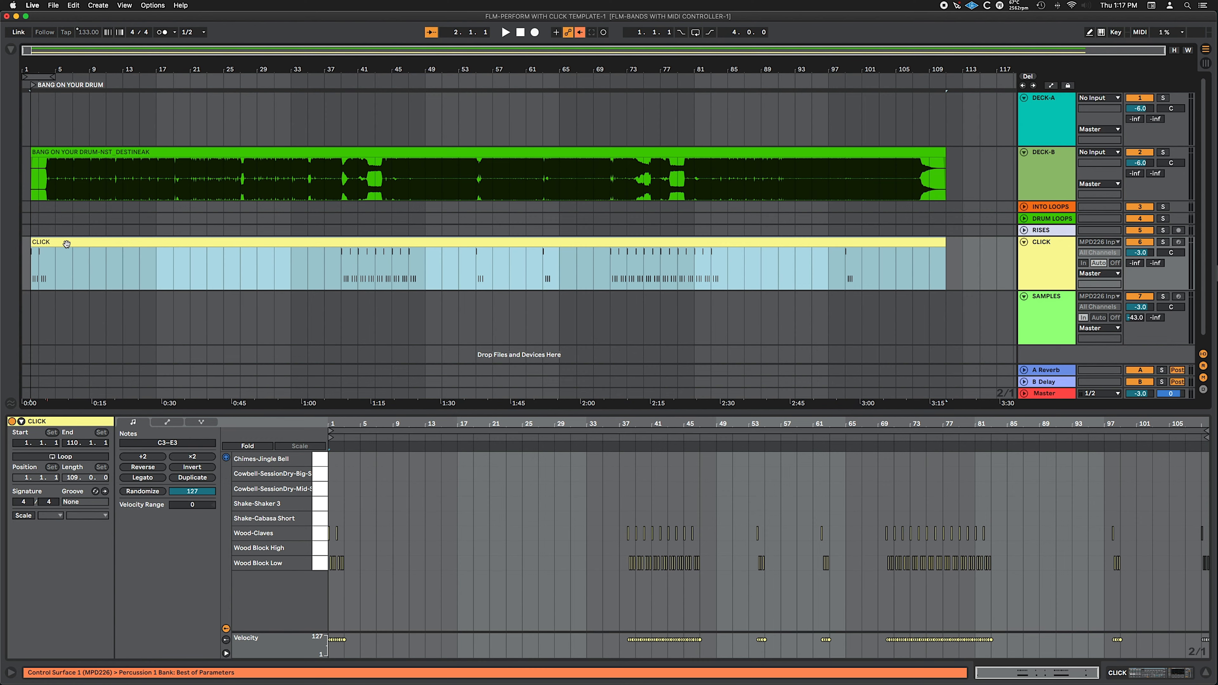
# Rename the CLICK track's clip in Session View as CLICK-BOYD
pyautogui.press('Tab')
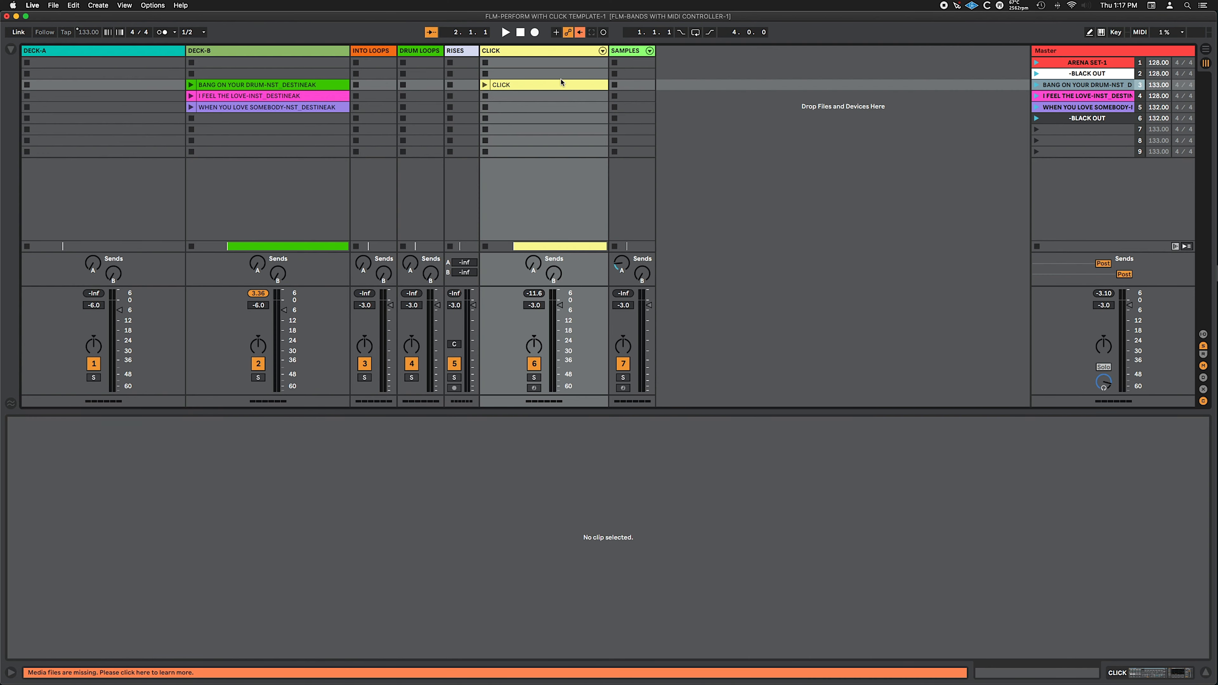
pyautogui.rightClick(534, 90)
pyautogui.click(551, 133)
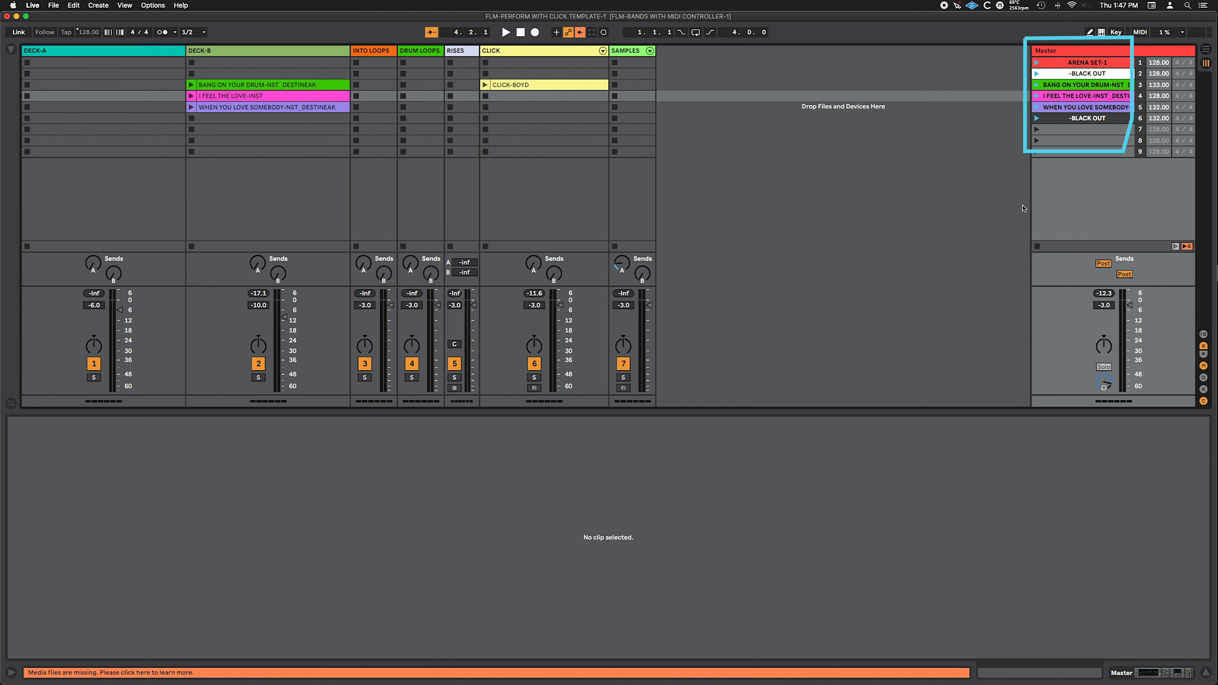
# Duplicate the I FEEL THE LOVE scene twice
pyautogui.rightClick(1074, 96)
pyautogui.press('super+d')
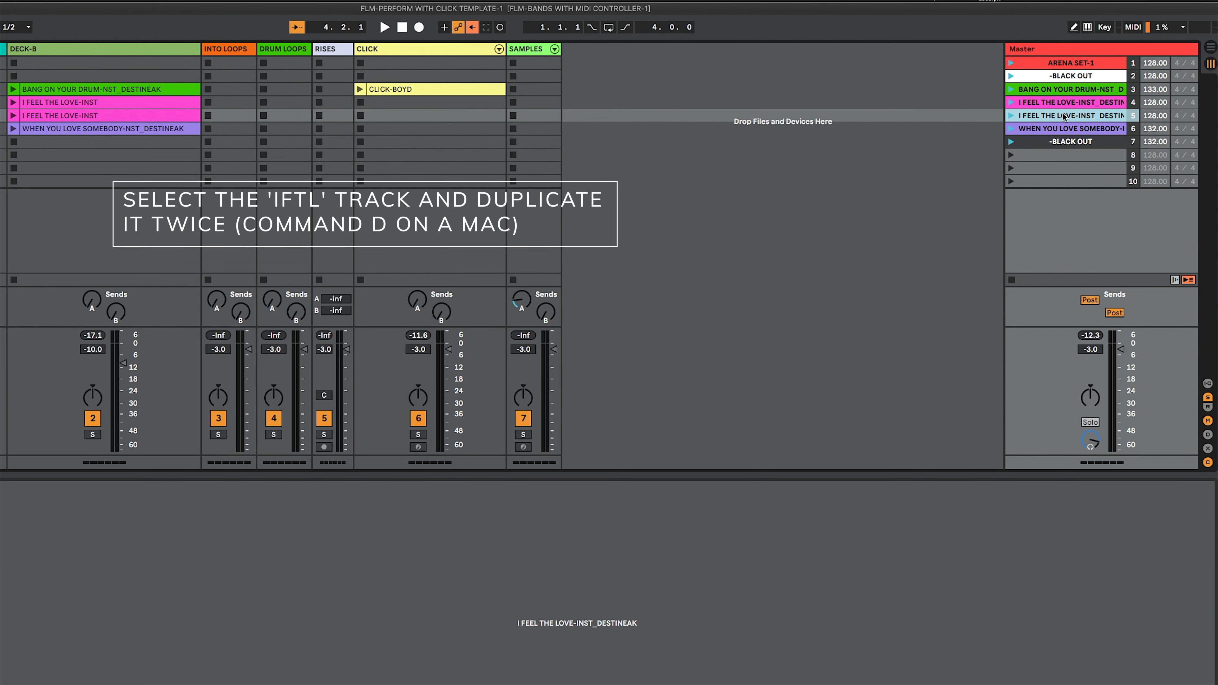
pyautogui.press('super+d')
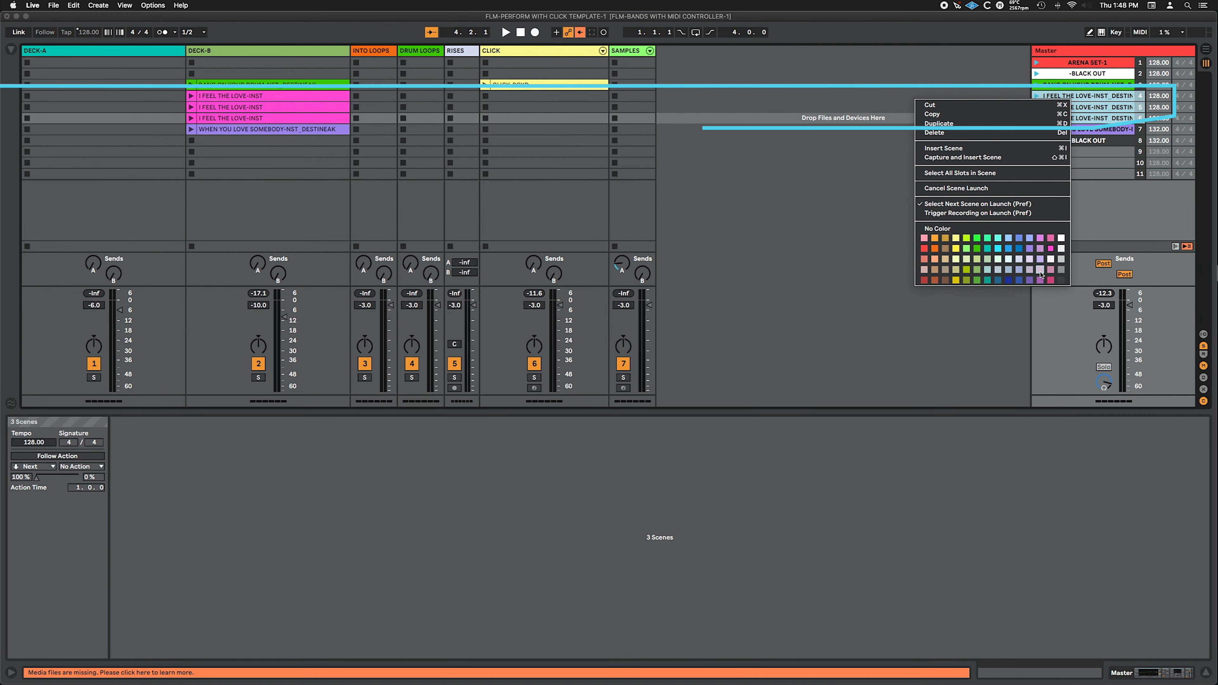
# Rename the first two I FEEL THE LOVE clips on DECK-B as I FEEL THE LOVE-LOOP and I FEEL THE LOVE-COUNT IN
pyautogui.rightClick(121, 102)
pyautogui.click(316, 155)
pyautogui.rightClick(254, 108)
pyautogui.click(286, 169)
pyautogui.moveTo(250, 108); pyautogui.dragTo(271, 110)
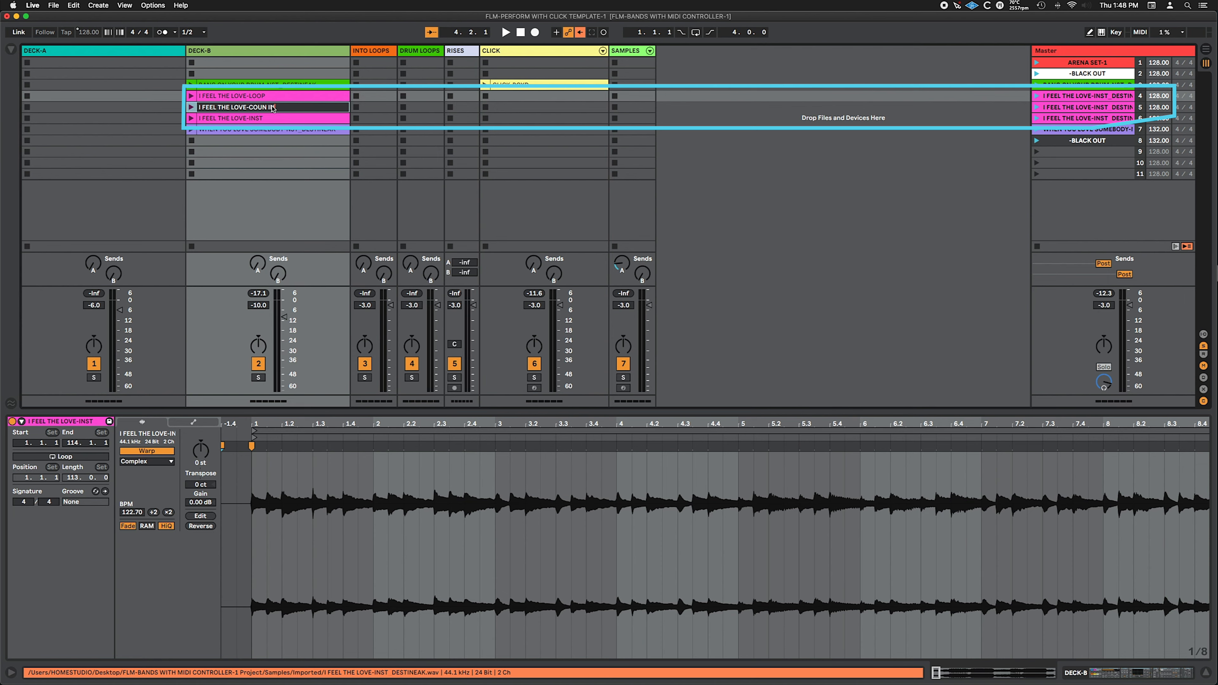
pyautogui.rightClick(265, 119)
pyautogui.click(277, 182)
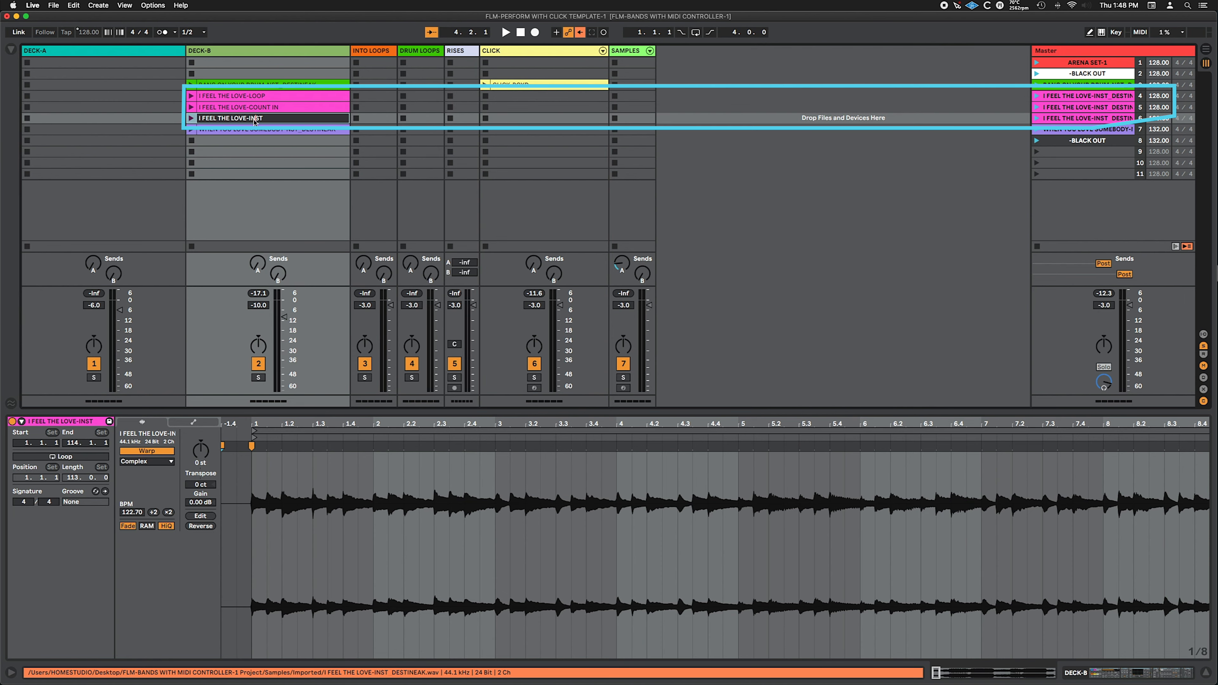
# Rename scenes 4 to 6 as I FEEL THE LOVE-LOOP, I FEEL THE LOVE-COUNT IN and I FEEL THE LOVE-INST to match their clips
pyautogui.click(245, 95)
pyautogui.click(1087, 95)
pyautogui.press('super+r')
pyautogui.write('I FEEL THE LOVE-LOOP')
pyautogui.press('Return')
pyautogui.click(1087, 107)
pyautogui.press('super+r')
pyautogui.write('I FEEL THE LOVE-COUNT IN')
pyautogui.press('Return')
pyautogui.click(280, 119)
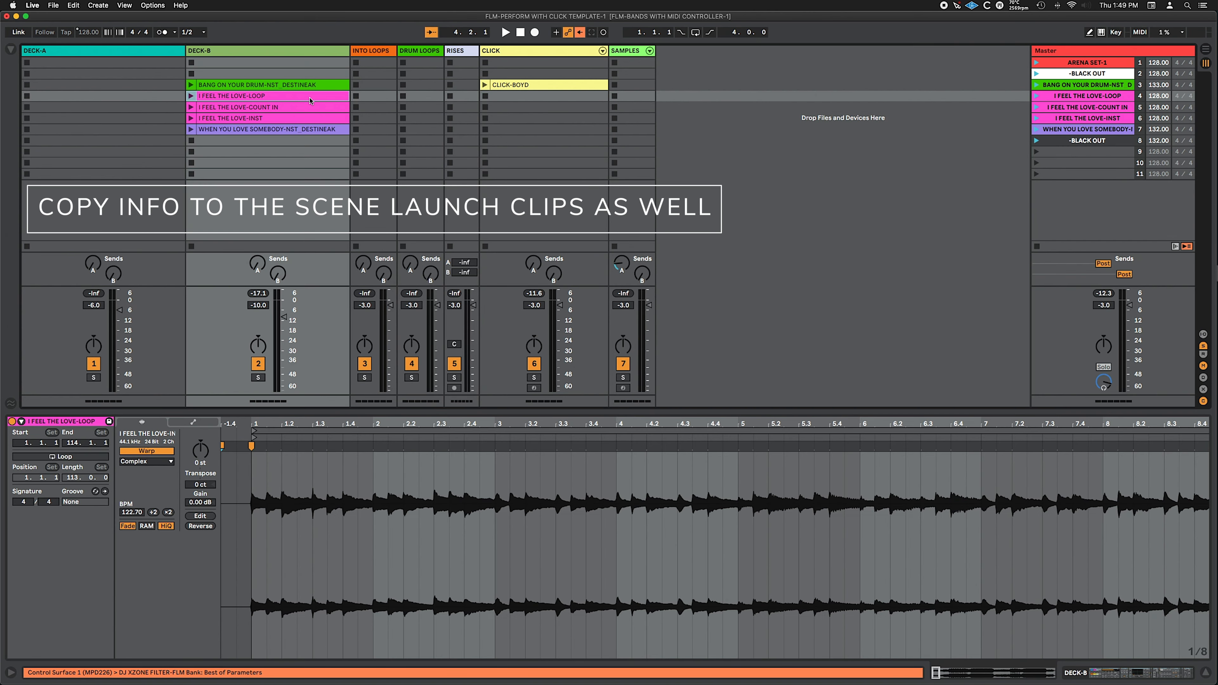
# Create a one-bar clip on the CLICK track beside I FEEL THE LOVE-LOOP with Wood-Claves on beat 1 and Wood Block Low on beats 2 to 4
pyautogui.click(528, 97)
pyautogui.doubleClick(528, 96)
pyautogui.doubleClick(355, 563)
pyautogui.doubleClick(575, 563)
pyautogui.doubleClick(796, 563)
pyautogui.doubleClick(1016, 563)
pyautogui.moveTo(1054, 554); pyautogui.dragTo(434, 574)
pyautogui.press('Up')
pyautogui.press('Down')
pyautogui.moveTo(355, 563); pyautogui.dragTo(355, 533)
pyautogui.click(485, 96)
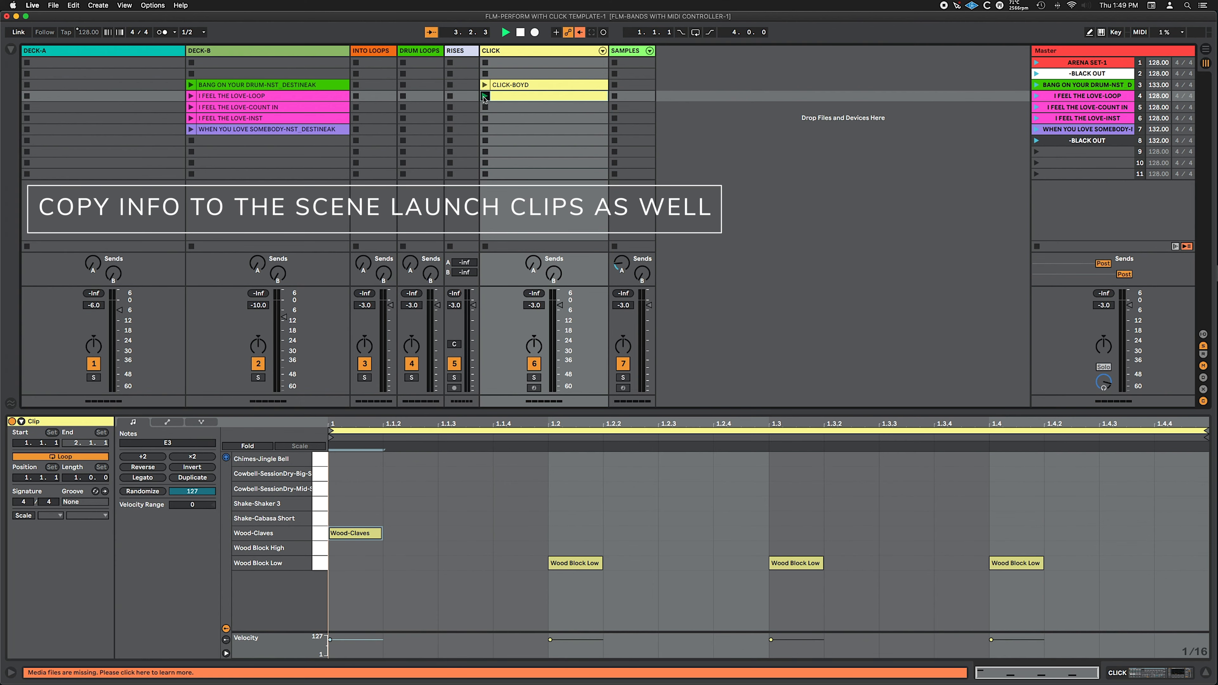
# Rename the new click clip as CLICK-IFTL and move it to the I FEEL THE LOVE-INST row
pyautogui.rightClick(530, 96)
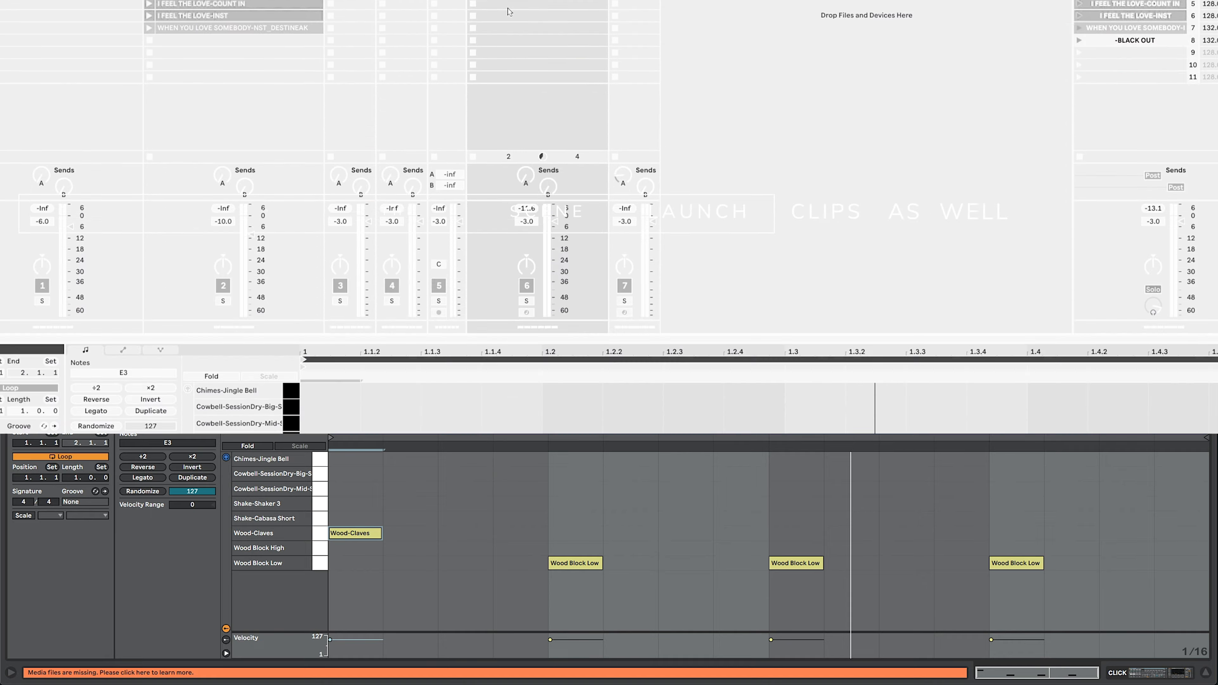
pyautogui.click(510, 12)
pyautogui.write('CLICK-IFTL')
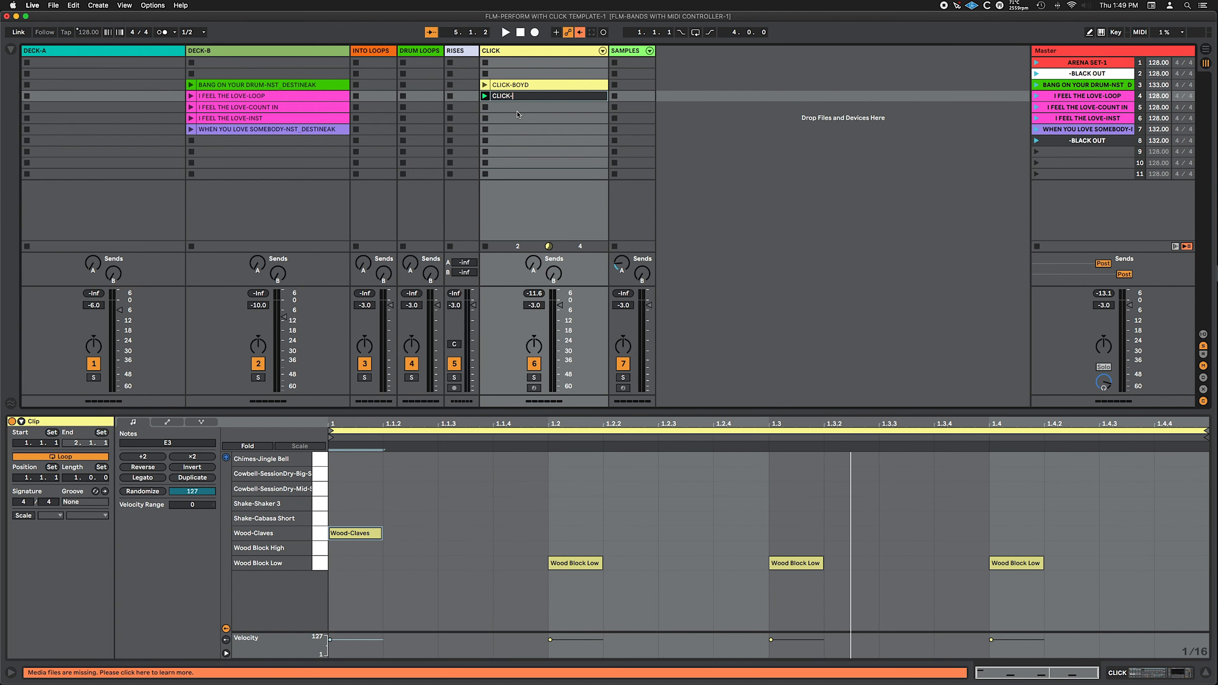
pyautogui.click(513, 107)
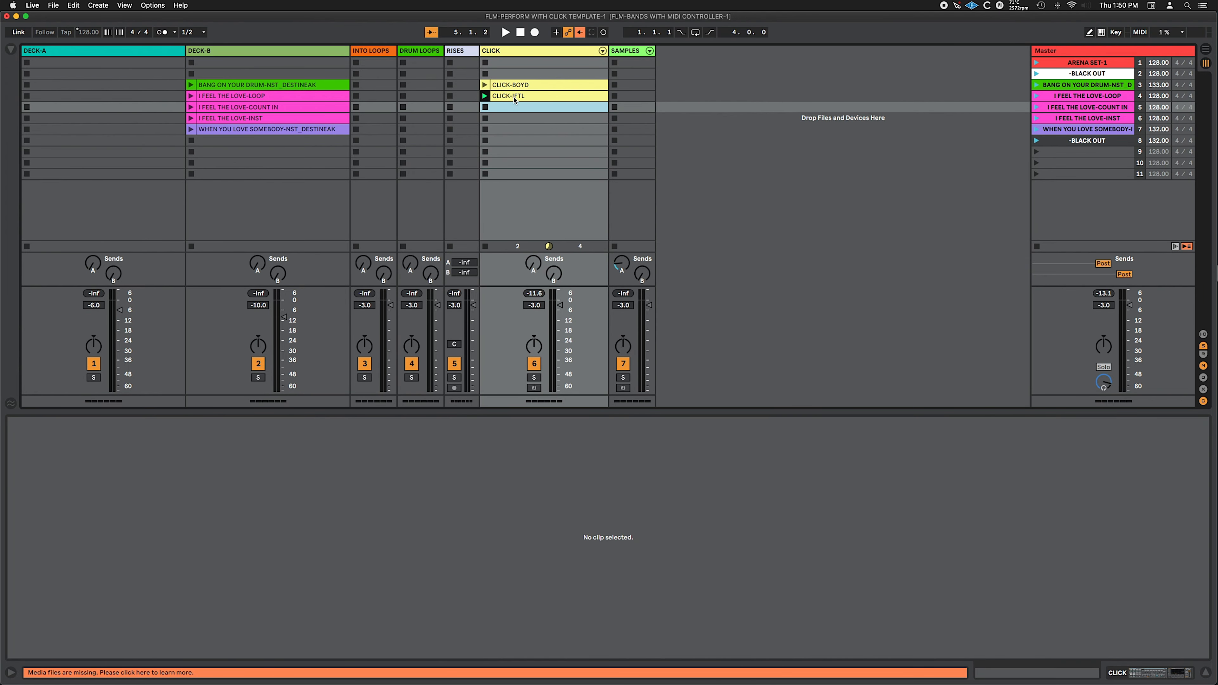
pyautogui.click(514, 98)
pyautogui.moveTo(515, 98); pyautogui.dragTo(515, 118)
# Place the I FEEL THE LOVE-INST and CLICK-IFTL clips at bar 115 in the Arrangement and open the song clip's settings
pyautogui.click(249, 119)
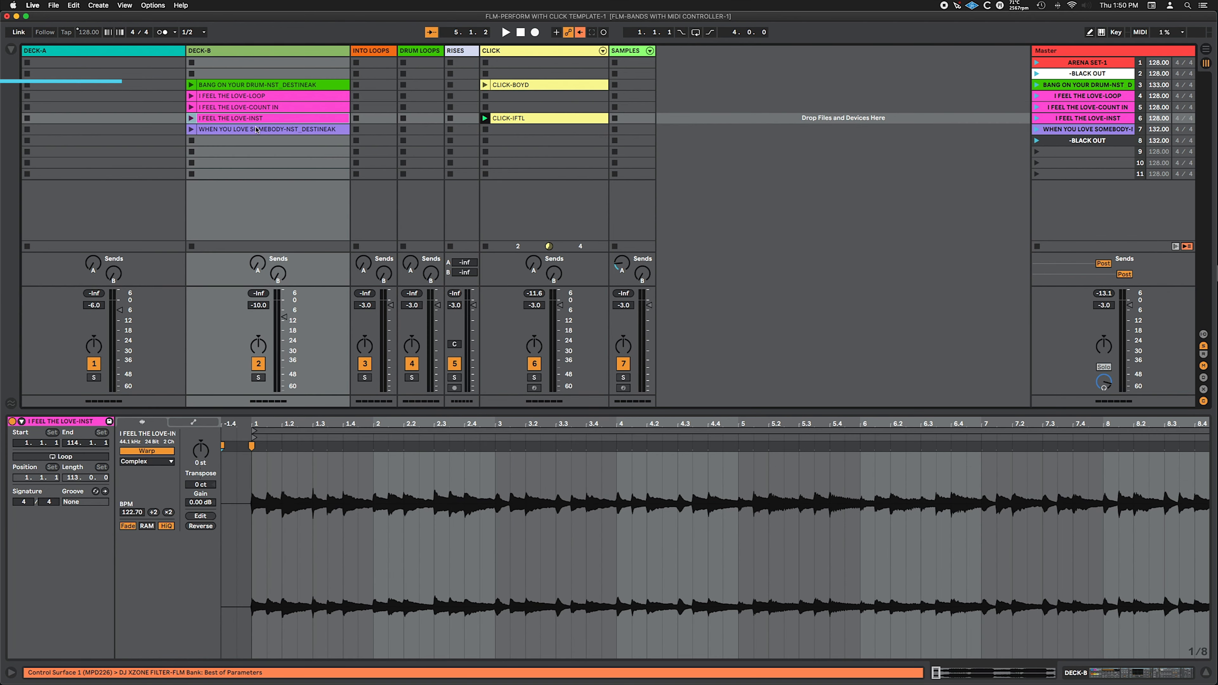
pyautogui.keyDown('shift'); pyautogui.click(513, 119); pyautogui.keyUp('shift')
pyautogui.moveTo(317, 120); pyautogui.dragTo(662, 173)
pyautogui.press('Tab')
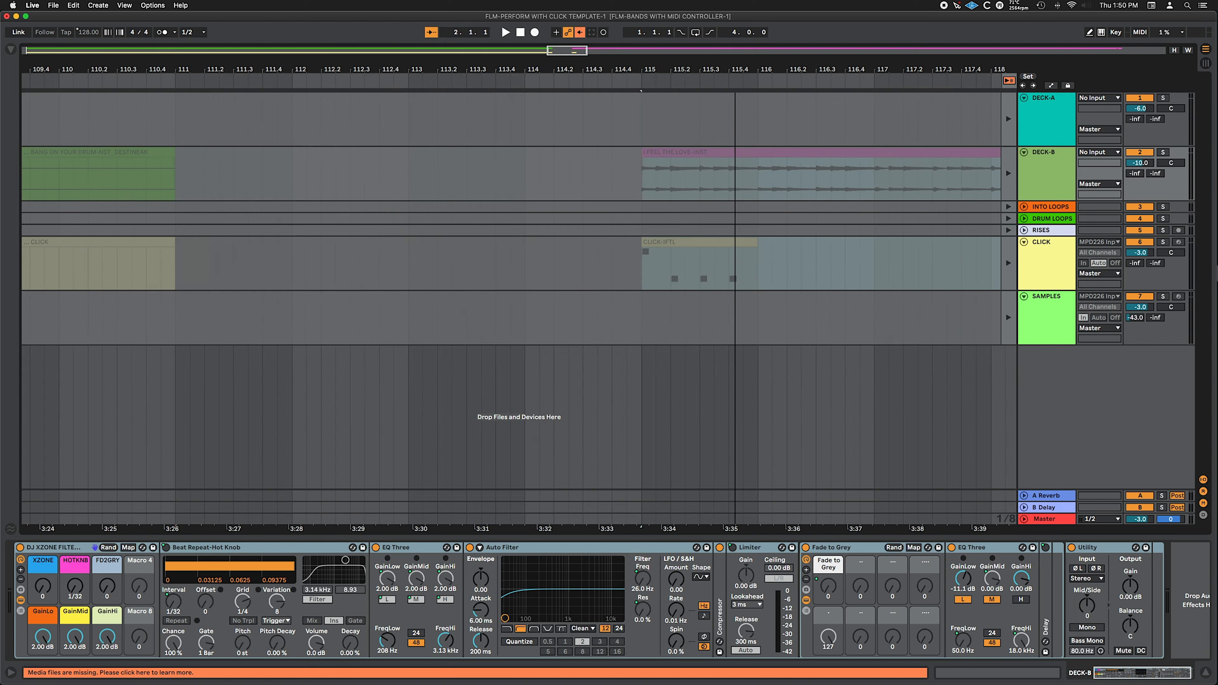
pyautogui.click(1009, 80)
pyautogui.click(513, 173)
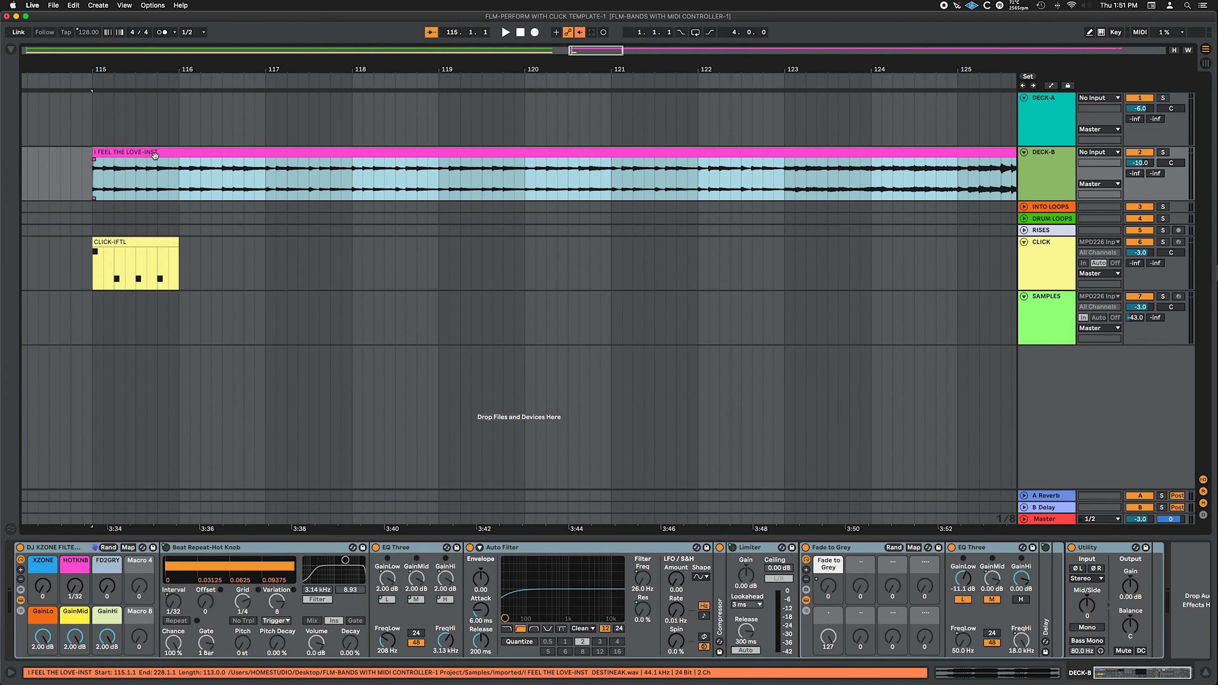
pyautogui.doubleClick(154, 151)
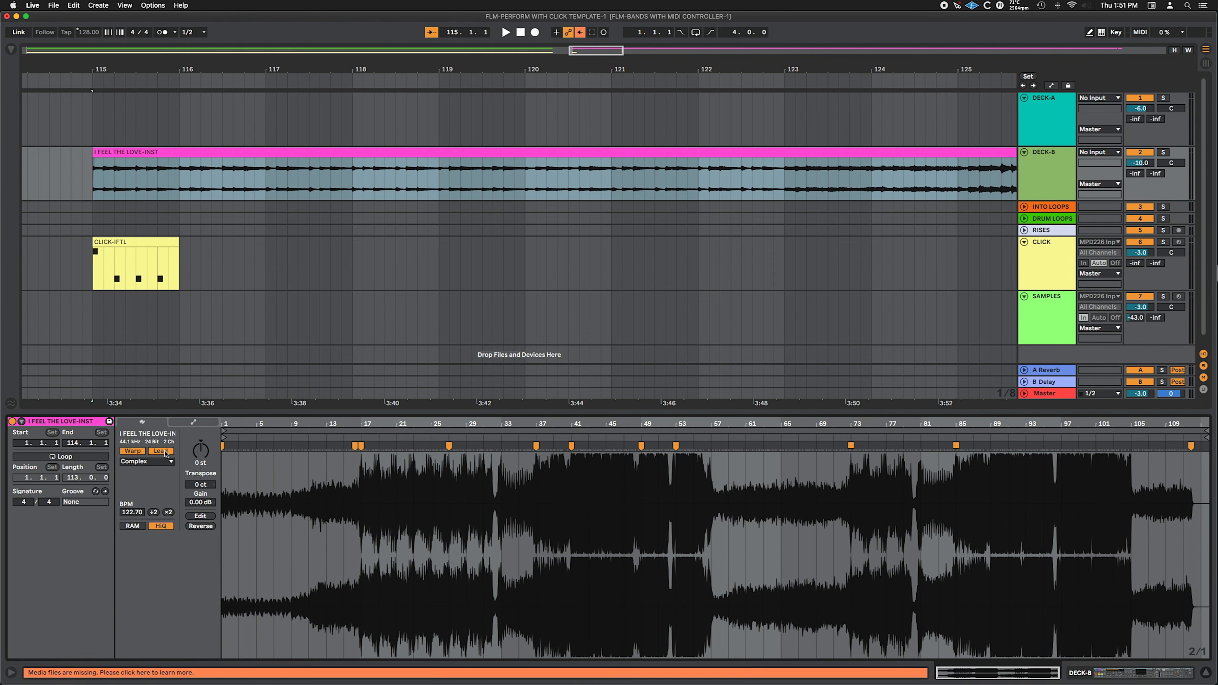
pyautogui.click(163, 152)
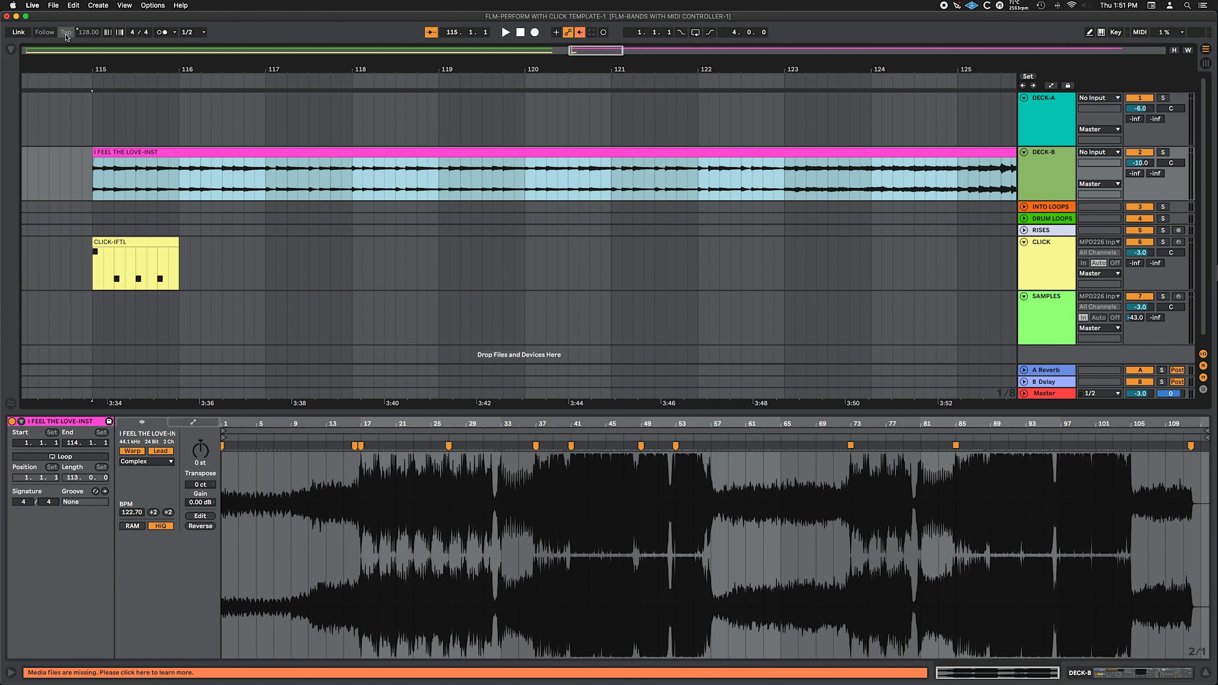
# Extend the looped CLICK-IFTL clip in the Arrangement from bar 115 to bar 155
pyautogui.moveTo(177, 241); pyautogui.dragTo(687, 238)
pyautogui.scroll(-5, 503, 283)
pyautogui.moveTo(431, 241); pyautogui.dragTo(791, 245)
pyautogui.scroll(-2, 531, 241)
pyautogui.moveTo(531, 242); pyautogui.dragTo(674, 241)
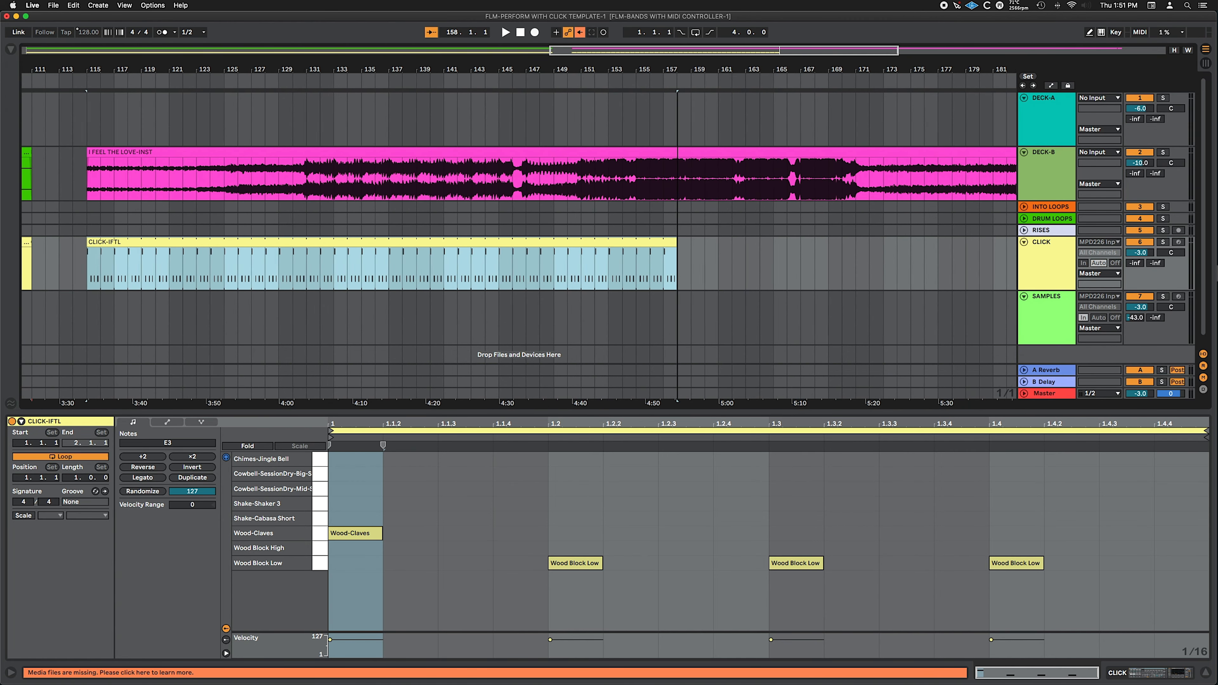
pyautogui.scroll(5, 678, 67)
pyautogui.click(314, 288)
pyautogui.press('space')
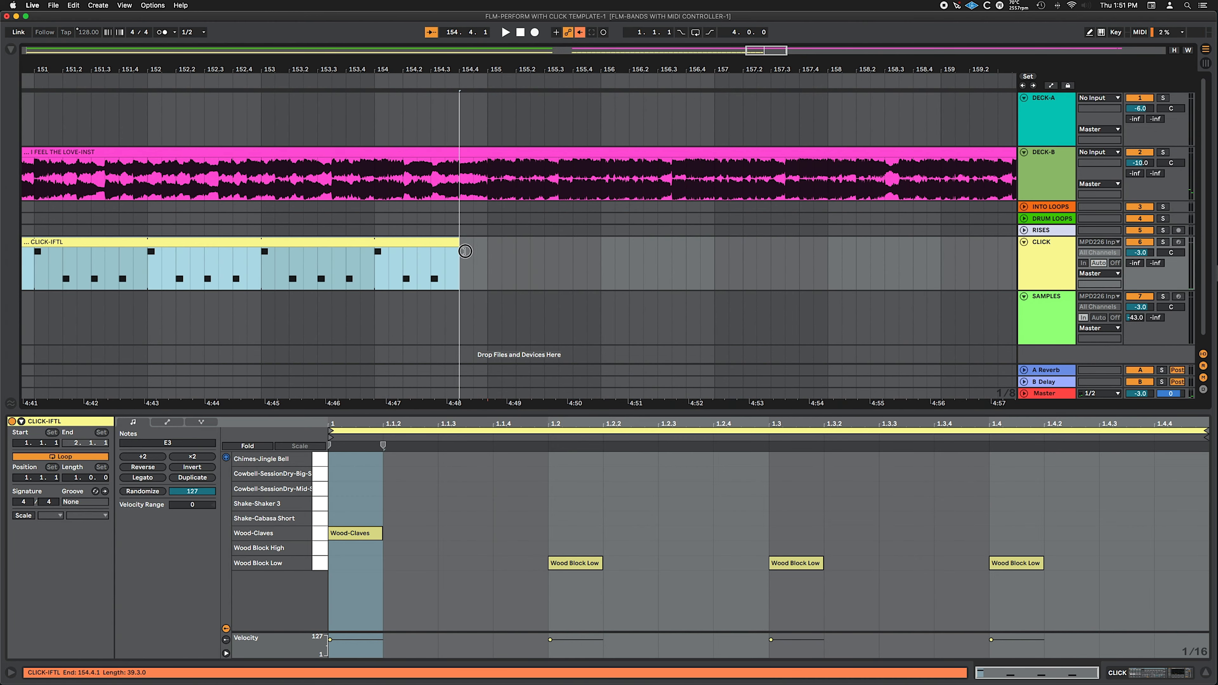
# Play I FEEL THE LOVE-INST with the click from bar 115 and near bar 155 to check their alignment
pyautogui.scroll(-5, 524, 316)
pyautogui.hscroll(-10, 523, 316)
pyautogui.press('space')
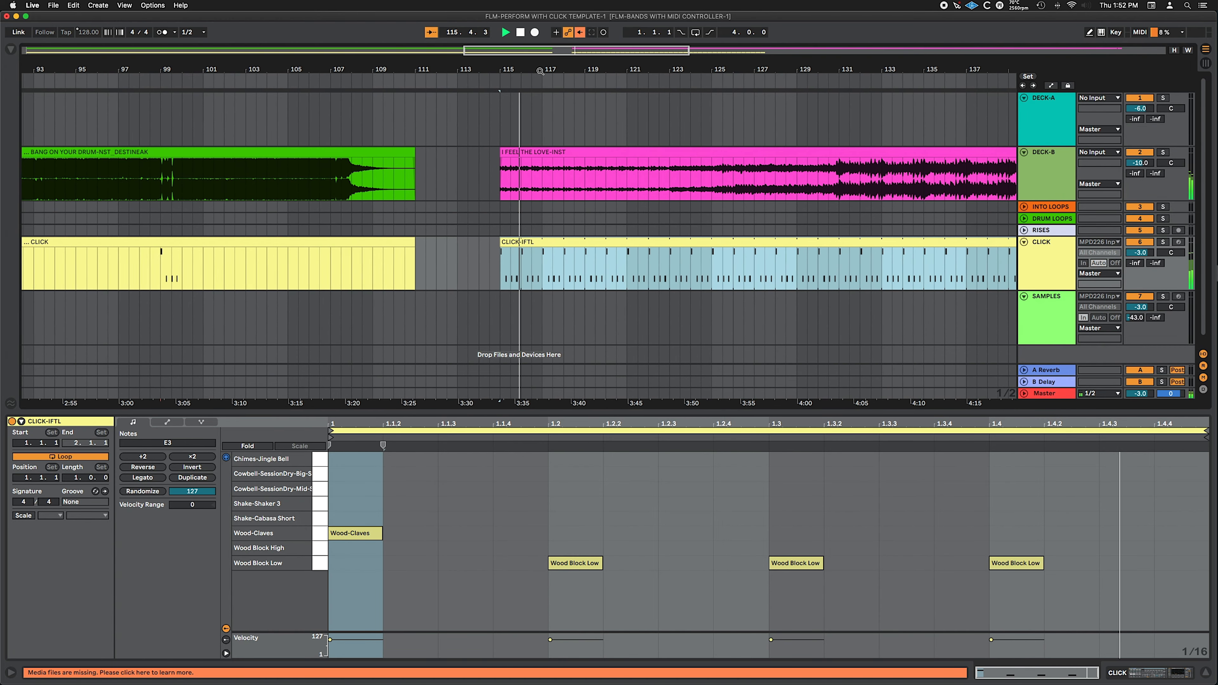
pyautogui.scroll(-3, 527, 269)
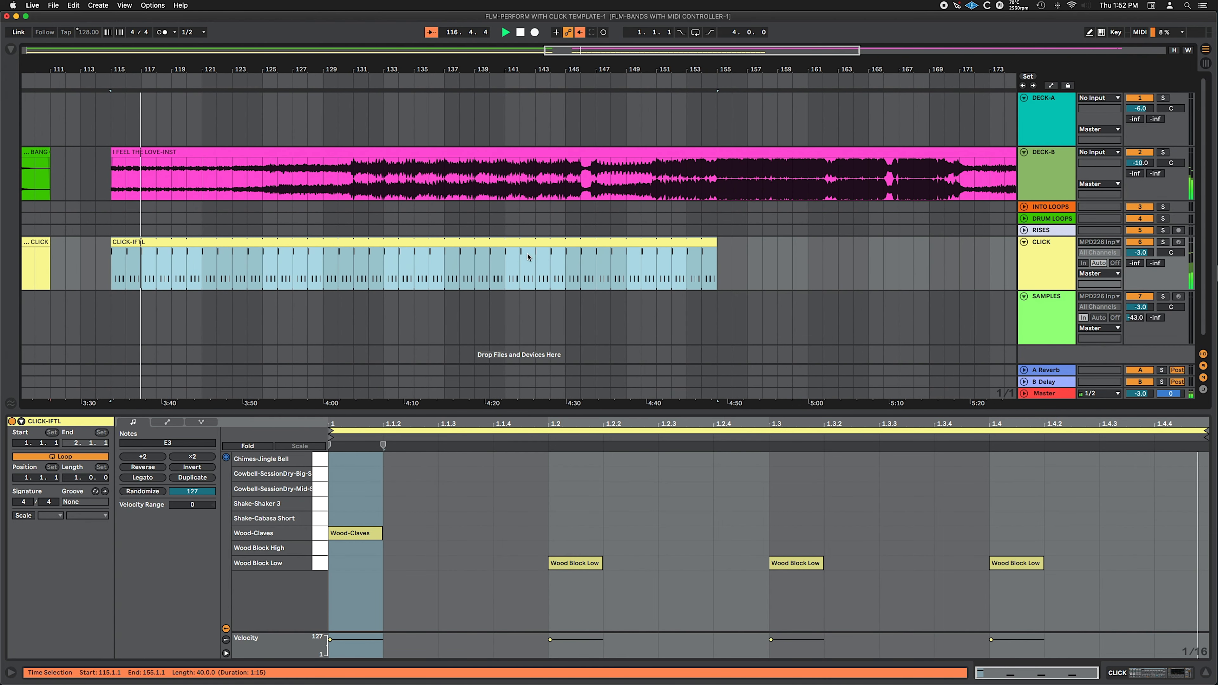
pyautogui.click(531, 271)
pyautogui.click(642, 277)
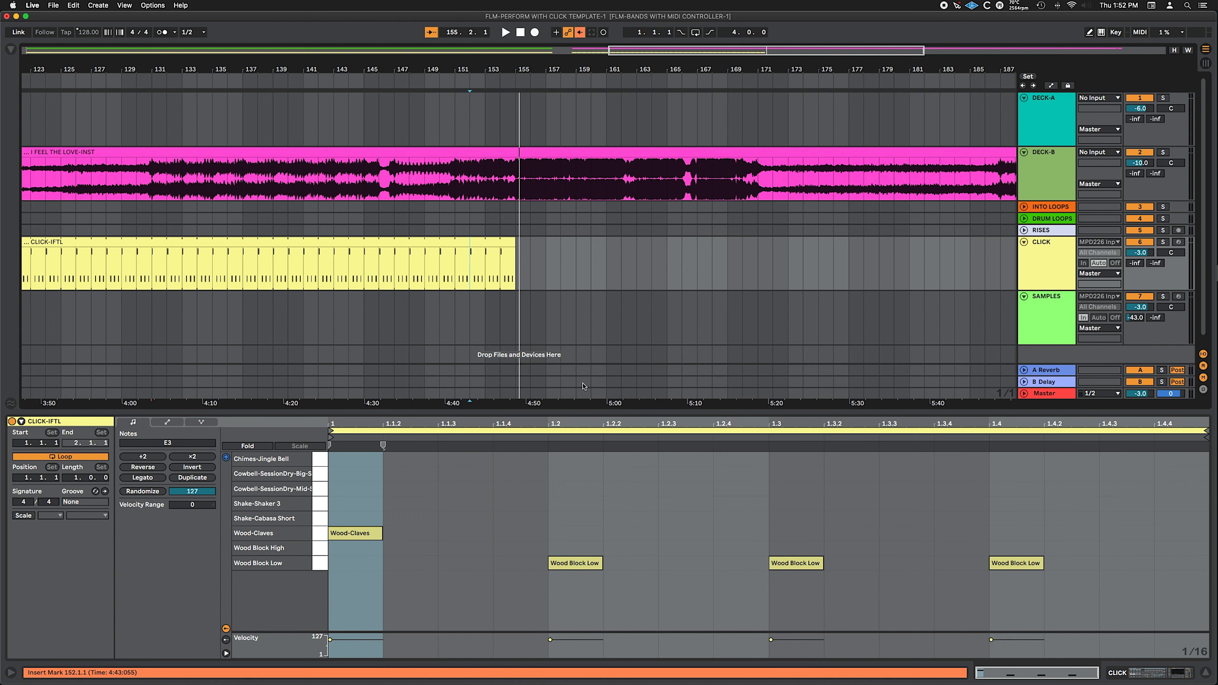
# Copy one bar of CLICK-IFTL to bars 162 and 166 of the CLICK track and play them against the song
pyautogui.moveTo(506, 241); pyautogui.dragTo(673, 241)
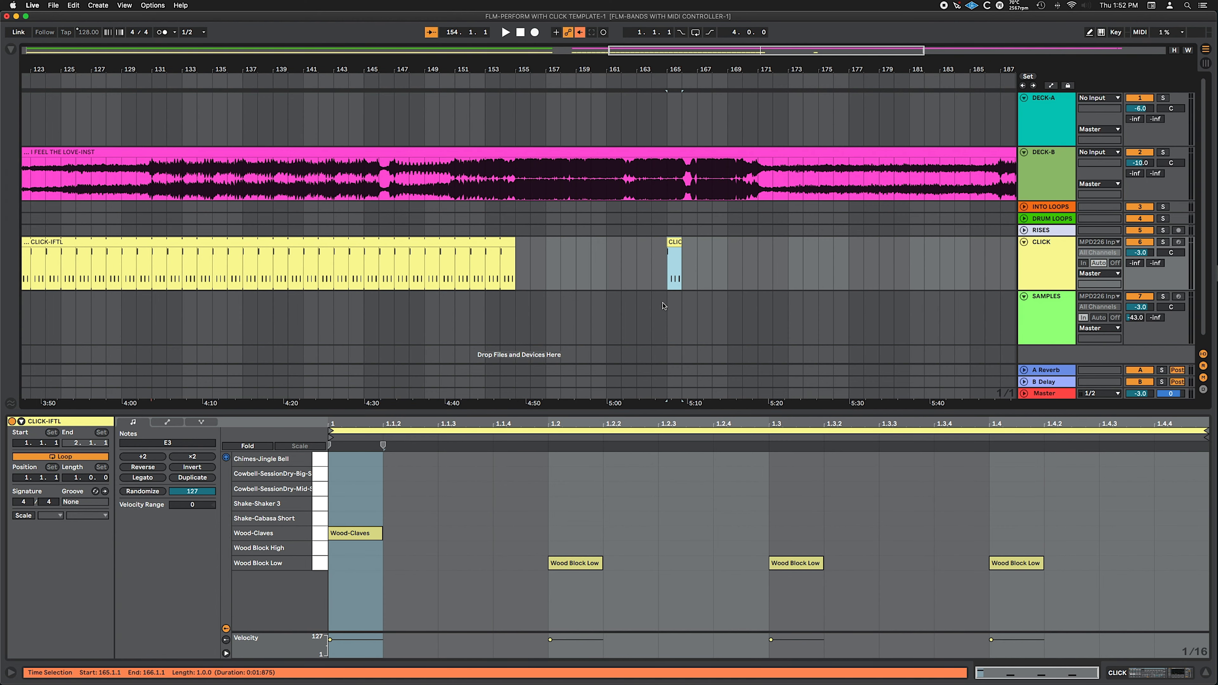
pyautogui.click(615, 301)
pyautogui.scroll(5, 615, 301)
pyautogui.press('space')
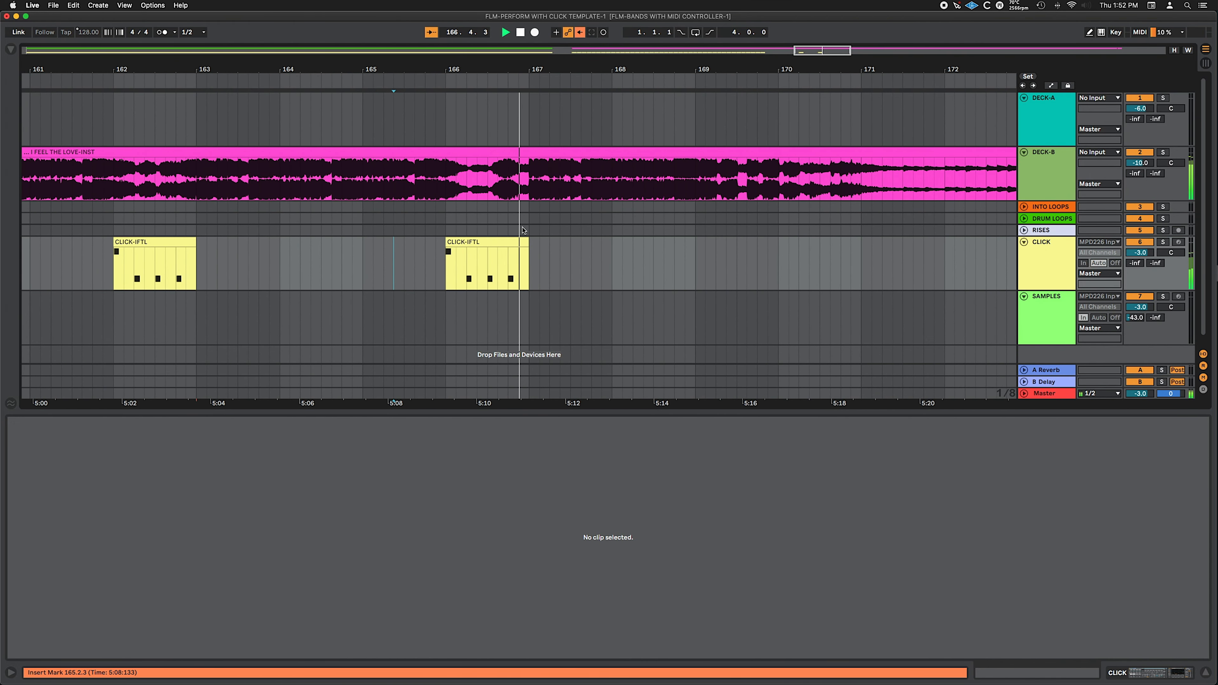
pyautogui.hscroll(5, 218, 251)
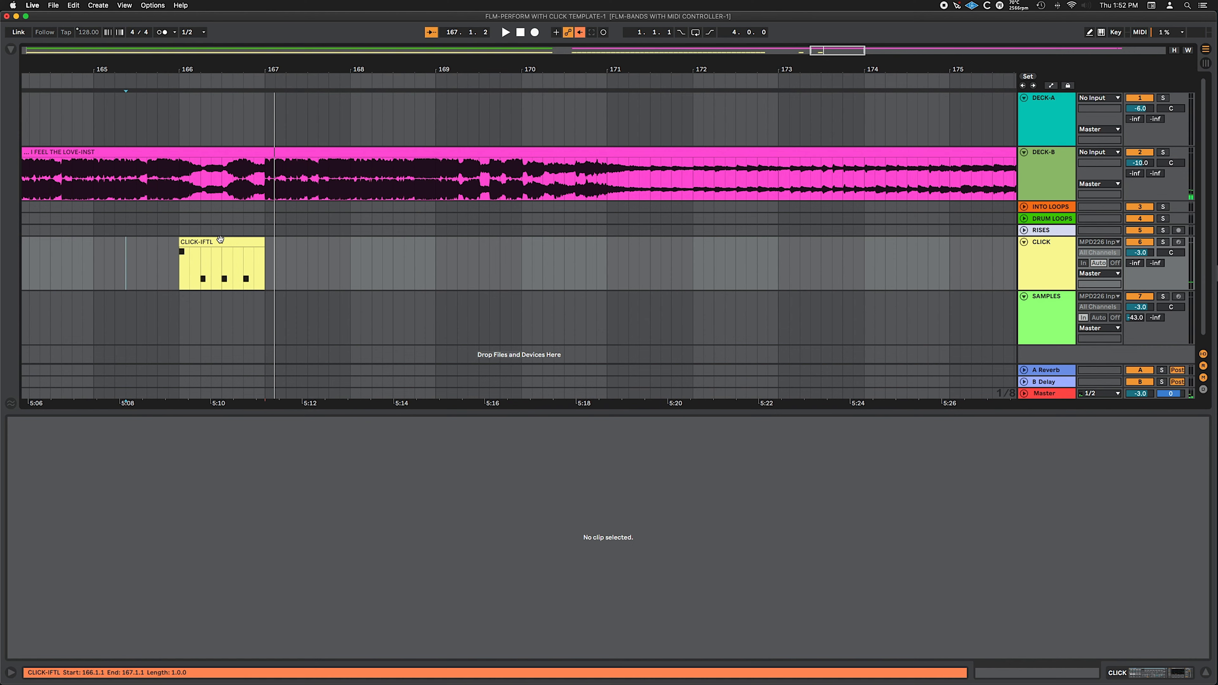
# Copy the one-bar click clip to bar 170, extend it to bar 203 and play it near its end
pyautogui.moveTo(211, 241); pyautogui.dragTo(472, 261)
pyautogui.click(432, 283)
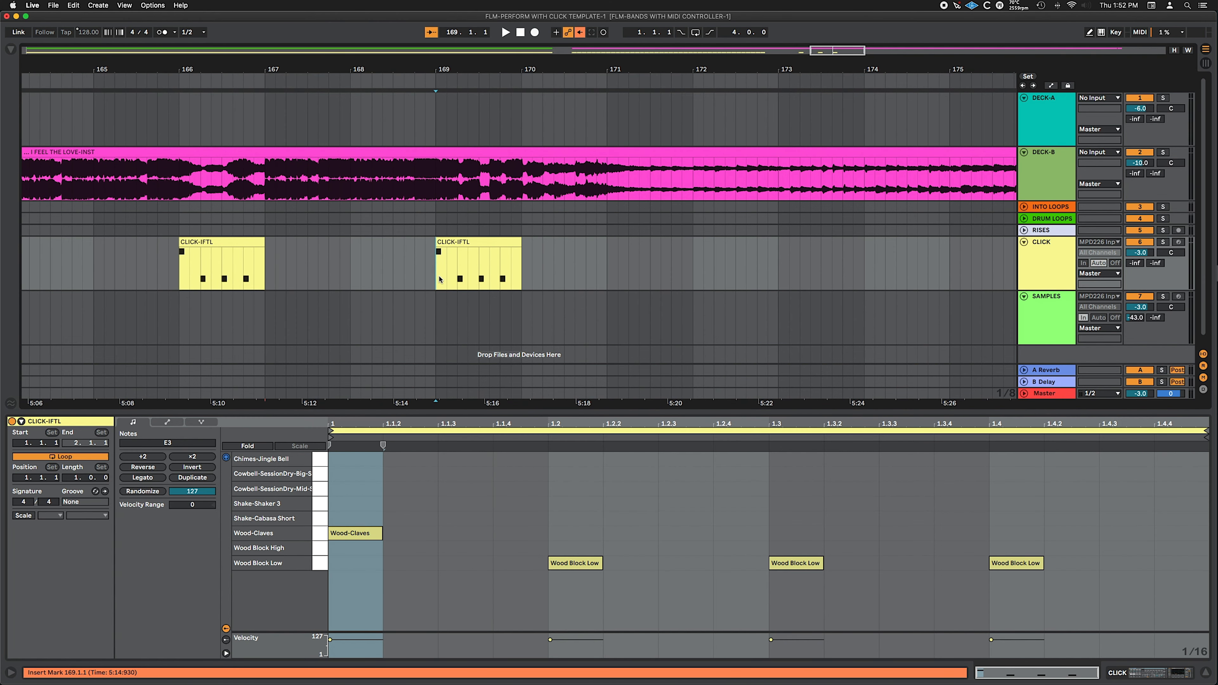
pyautogui.moveTo(368, 248); pyautogui.dragTo(954, 249)
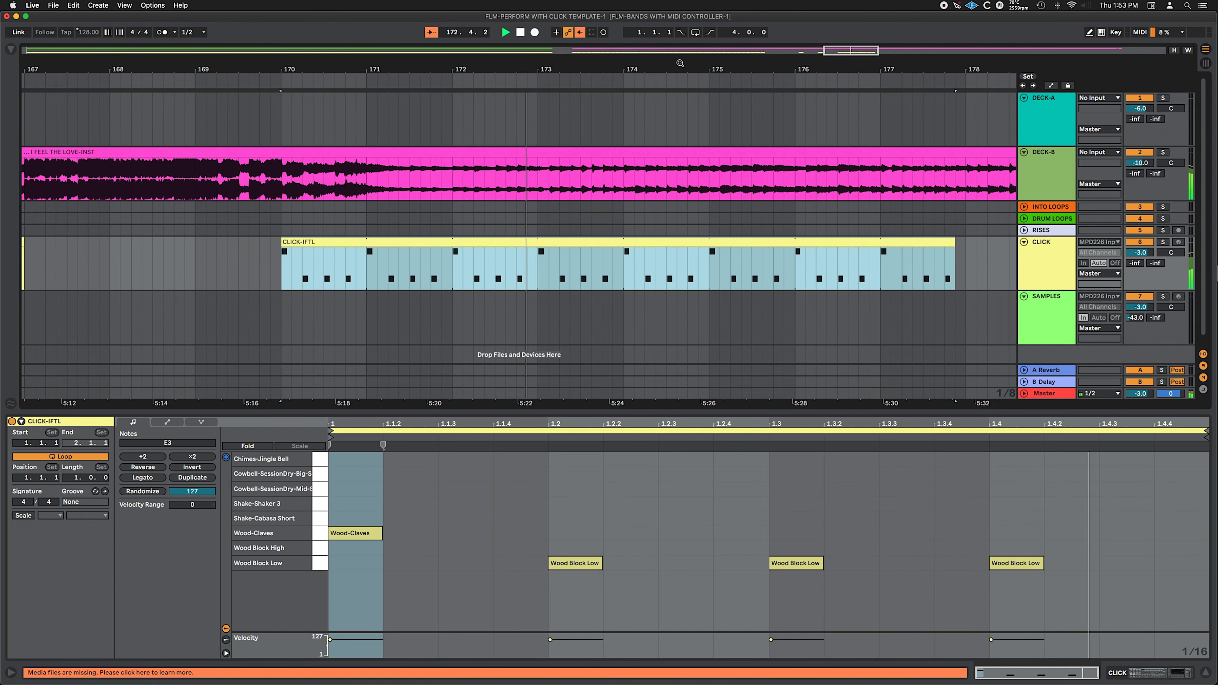
pyautogui.moveTo(679, 65); pyautogui.dragTo(299, 73)
pyautogui.moveTo(342, 241); pyautogui.dragTo(675, 260)
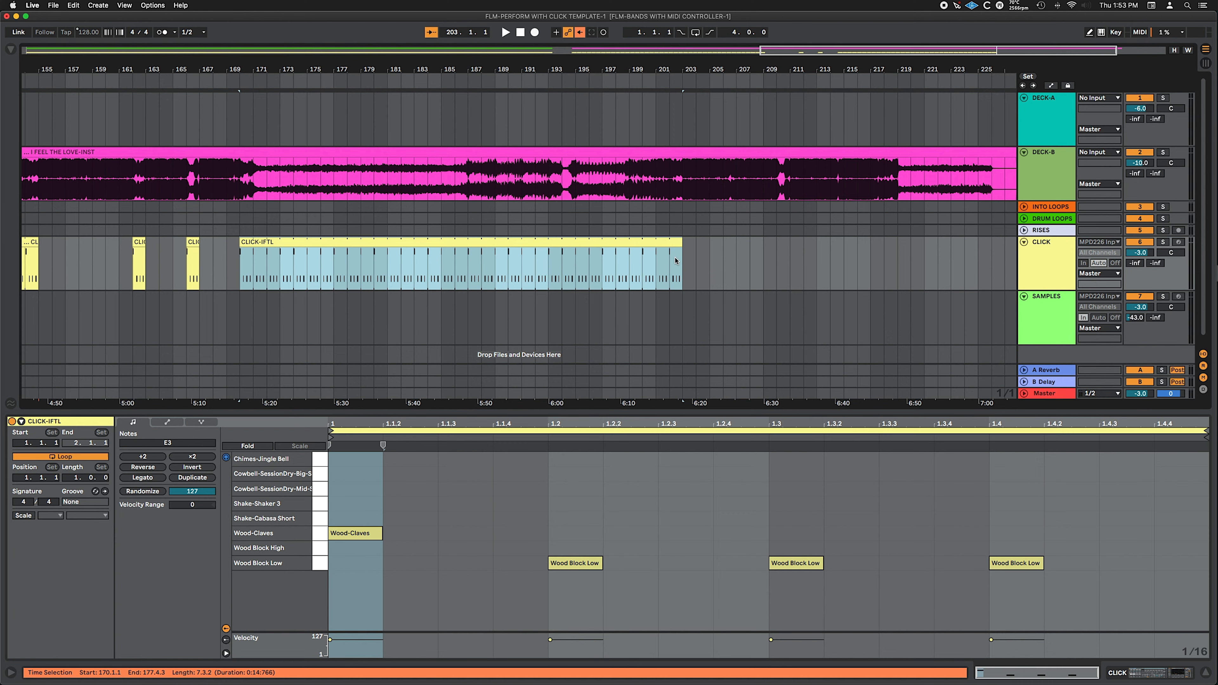
pyautogui.click(678, 278)
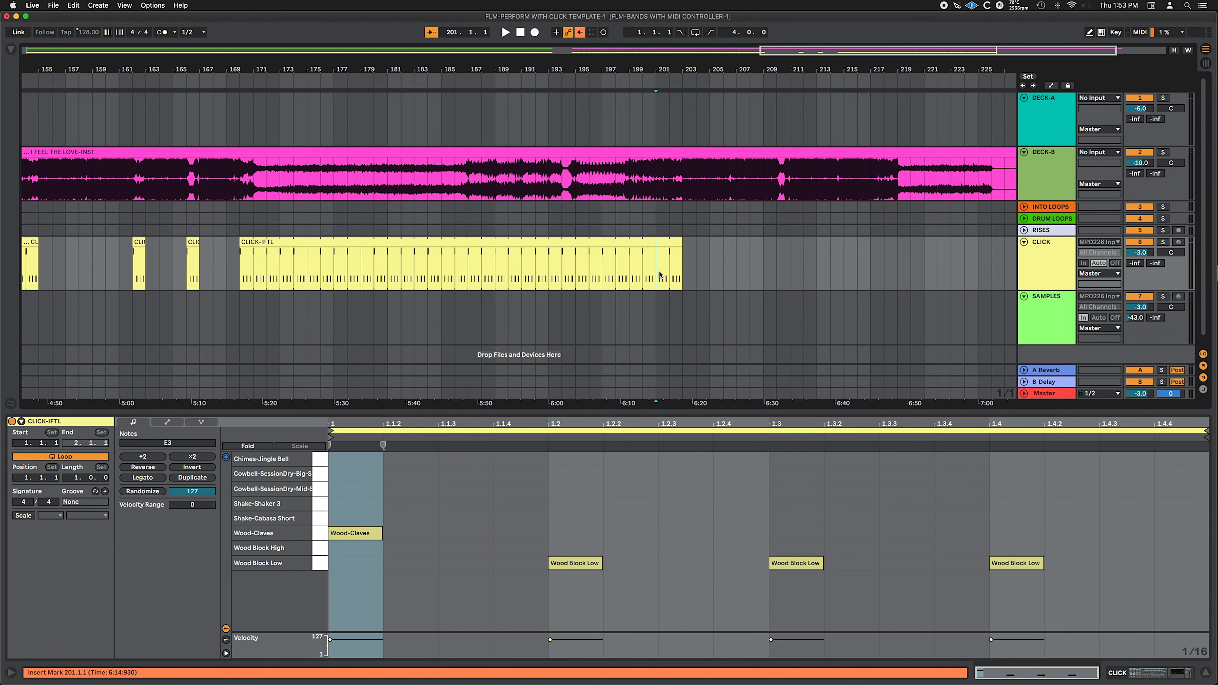
pyautogui.press('space')
pyautogui.hscroll(5, 545, 283)
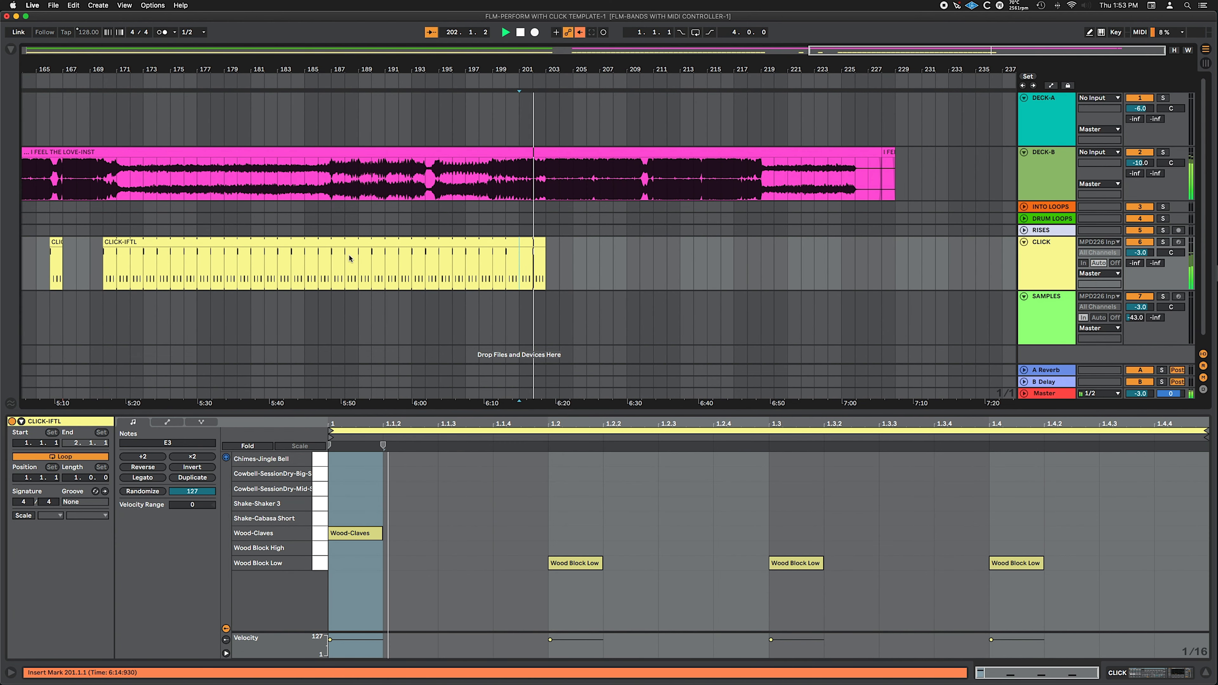
# Copy the one-bar click clips to bars 206 and 210 and play the click at bar 210 against the song
pyautogui.moveTo(55, 241); pyautogui.dragTo(646, 244)
pyautogui.click(585, 265)
pyautogui.press('space')
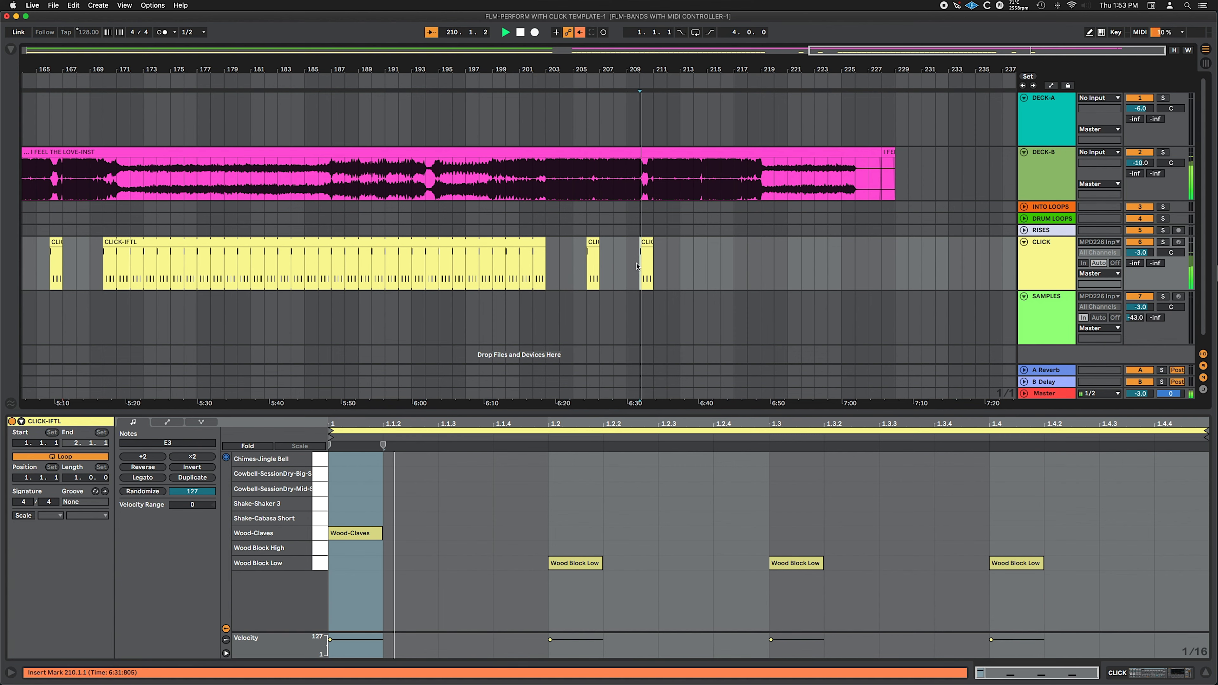
pyautogui.press('space')
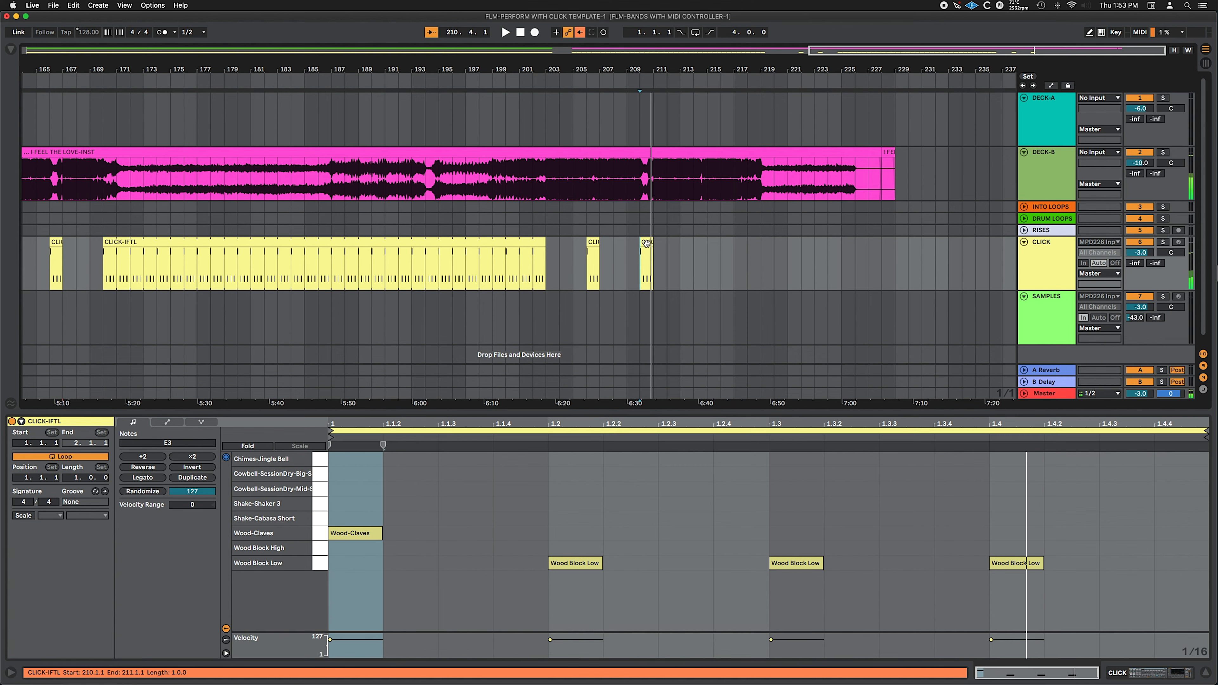
# Copy the one-bar click clip to bar 217 and extend it to bar 226
pyautogui.moveTo(646, 243); pyautogui.dragTo(746, 248)
pyautogui.press('space')
pyautogui.moveTo(748, 245); pyautogui.dragTo(859, 244)
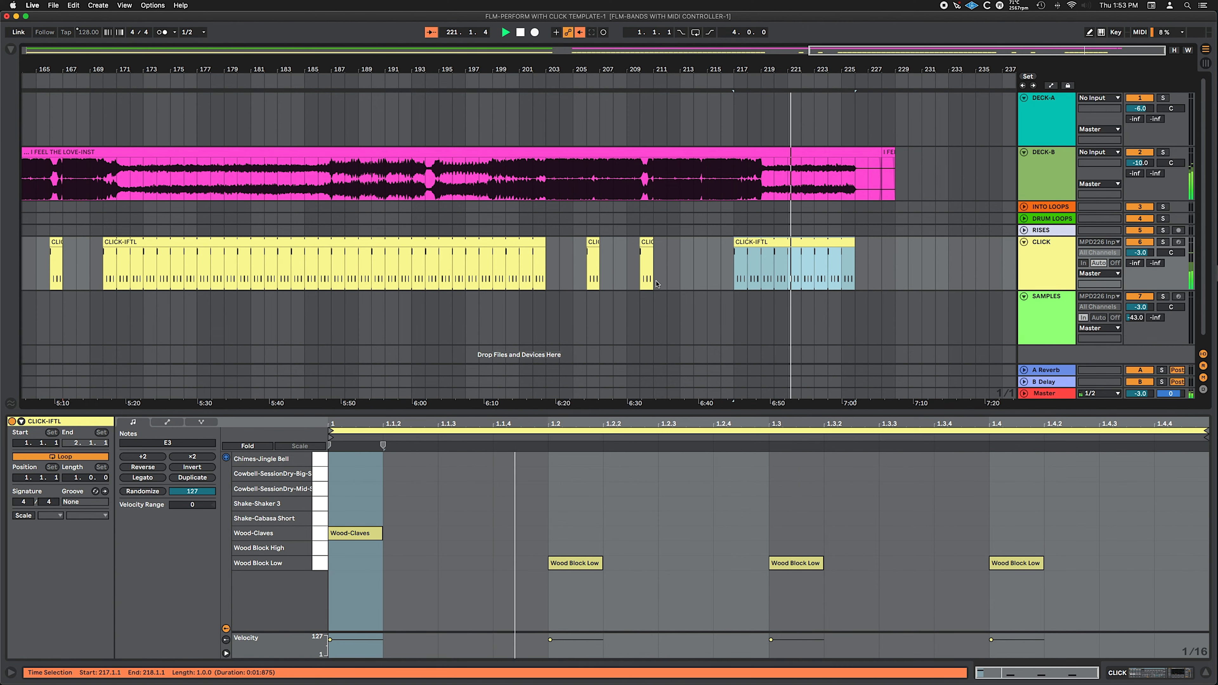
# Delete the leftover one-bar audio clip at bar 228 on DECK-B
pyautogui.click(889, 153)
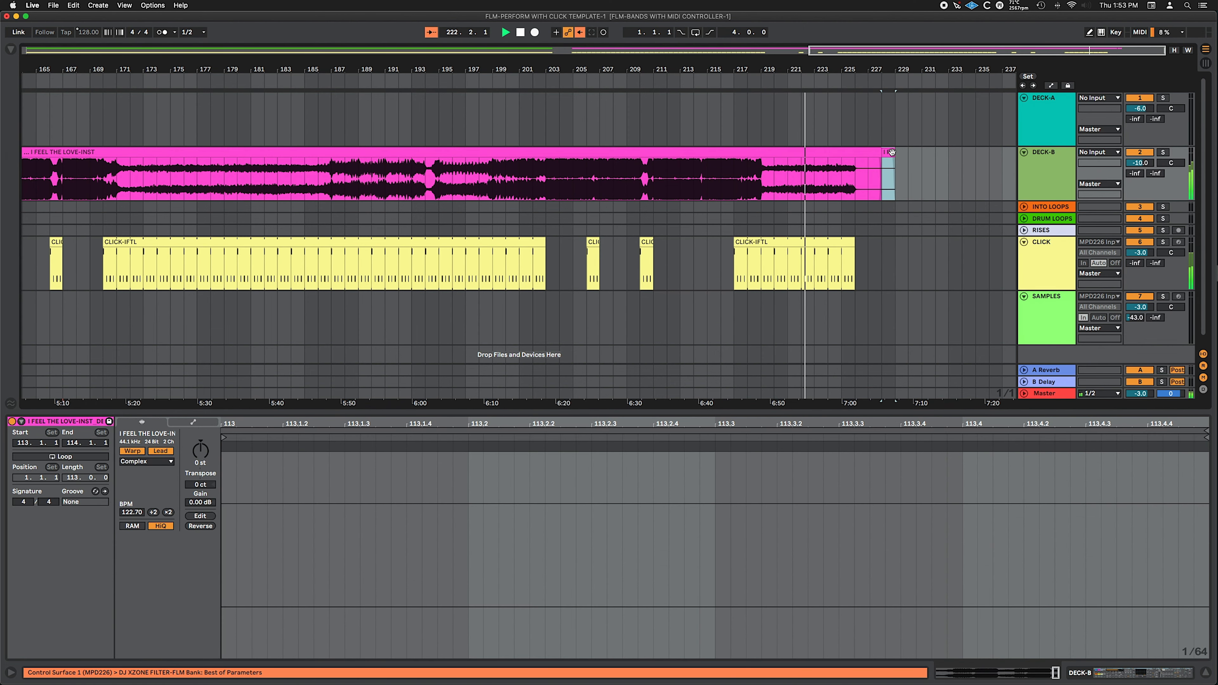
pyautogui.press('Delete')
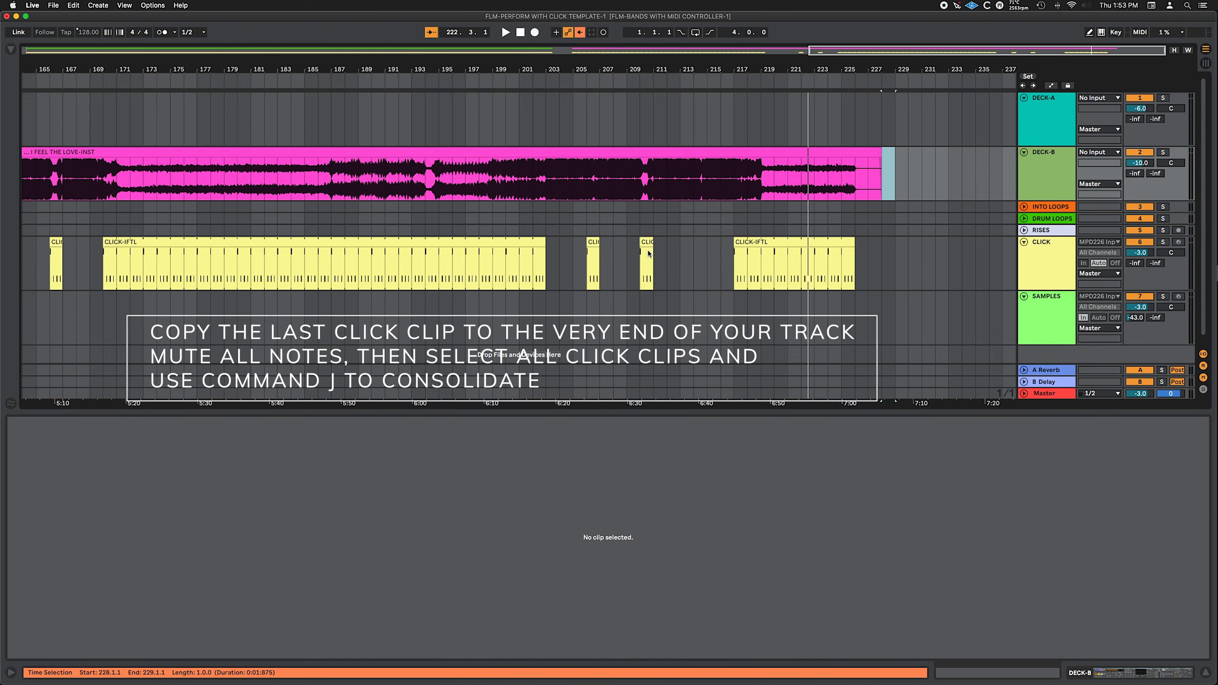
# Copy one bar of click to bar 227 at the very end of the song and deactivate all its notes
pyautogui.moveTo(849, 259); pyautogui.dragTo(875, 242)
pyautogui.click(493, 520)
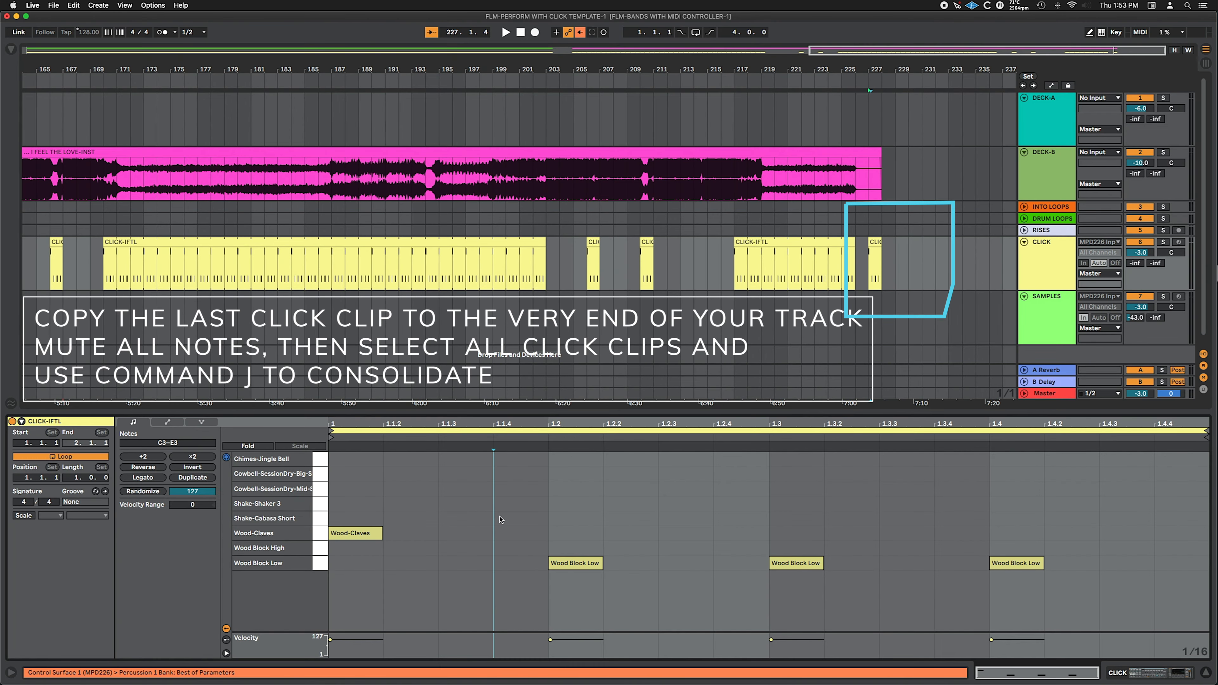
pyautogui.press('super+a')
pyautogui.press('0')
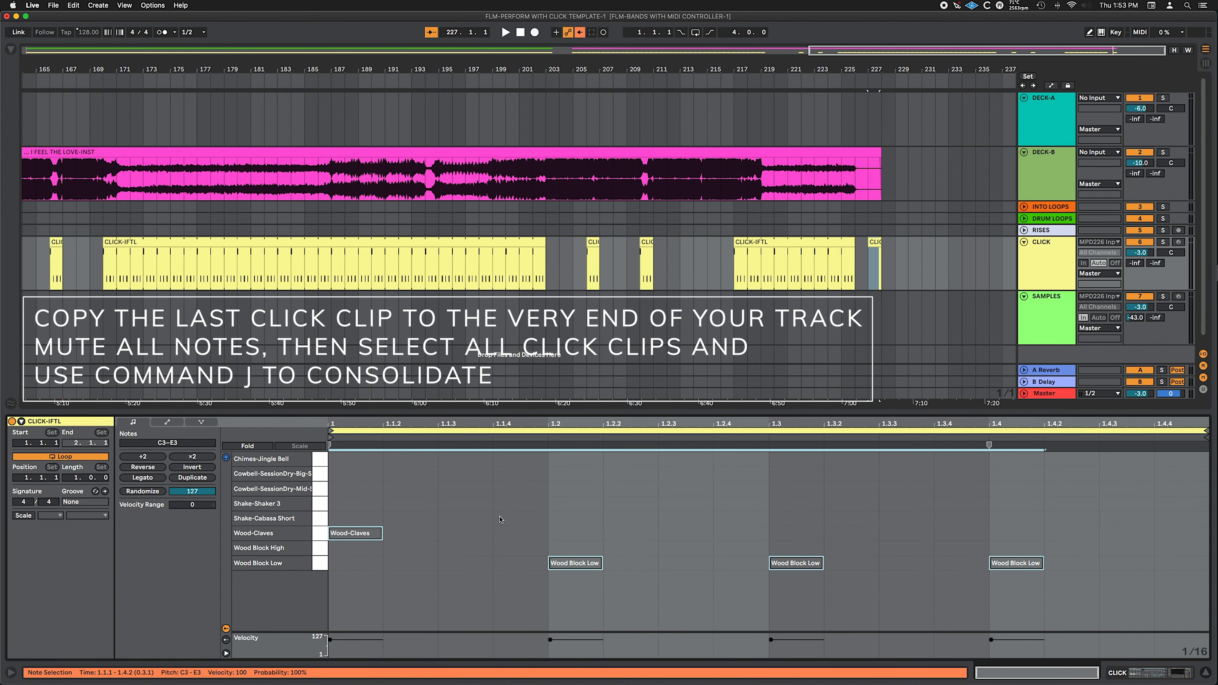
# Consolidate all CLICK-IFTL clips from bar 115 to bar 228 into one clip
pyautogui.click(883, 241)
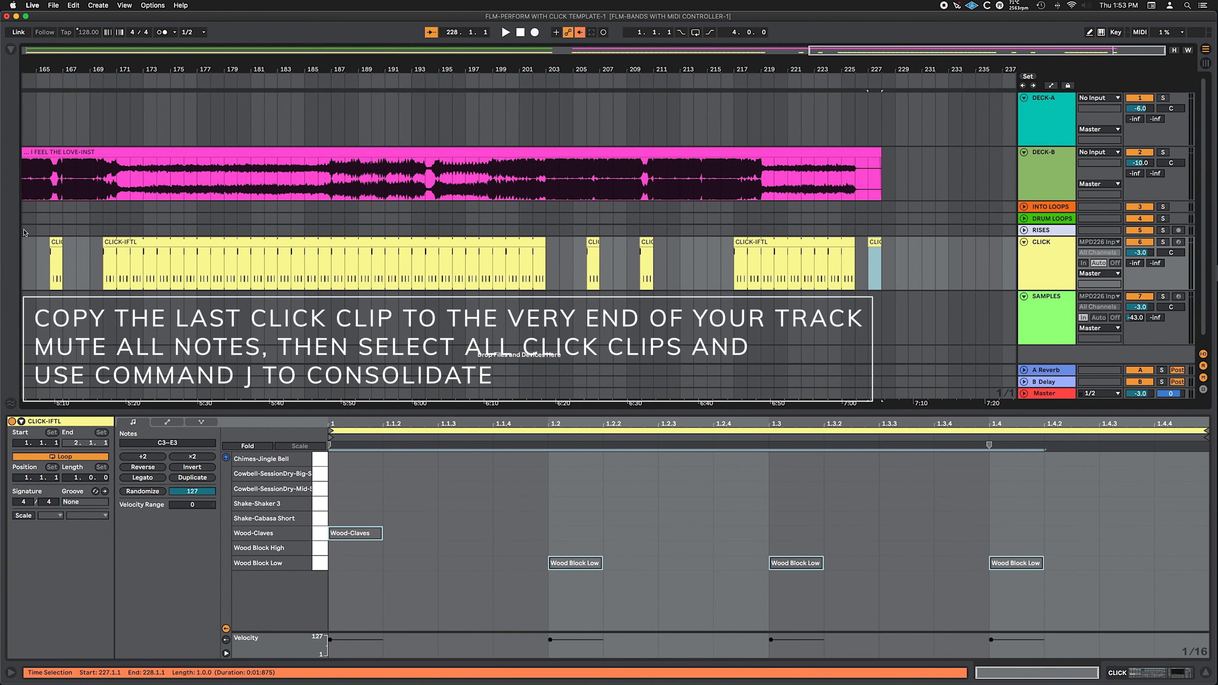
pyautogui.hscroll(-6, 107, 285)
pyautogui.hscroll(-15, 106, 284)
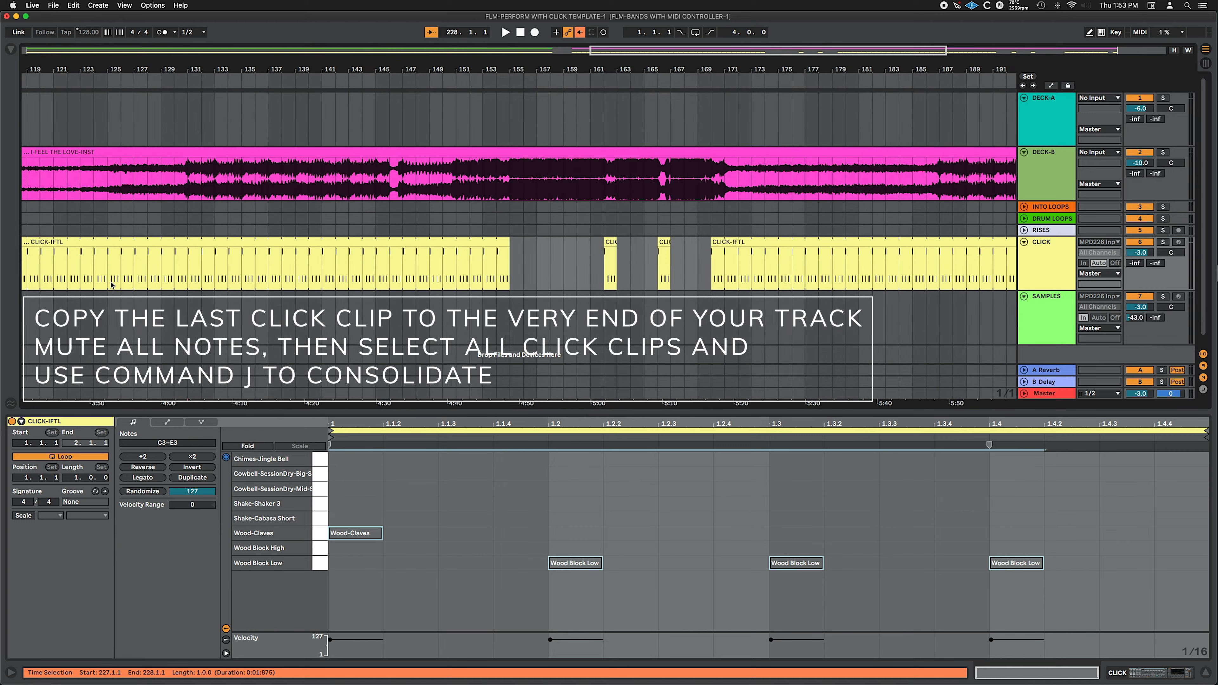
pyautogui.hscroll(-3, 119, 234)
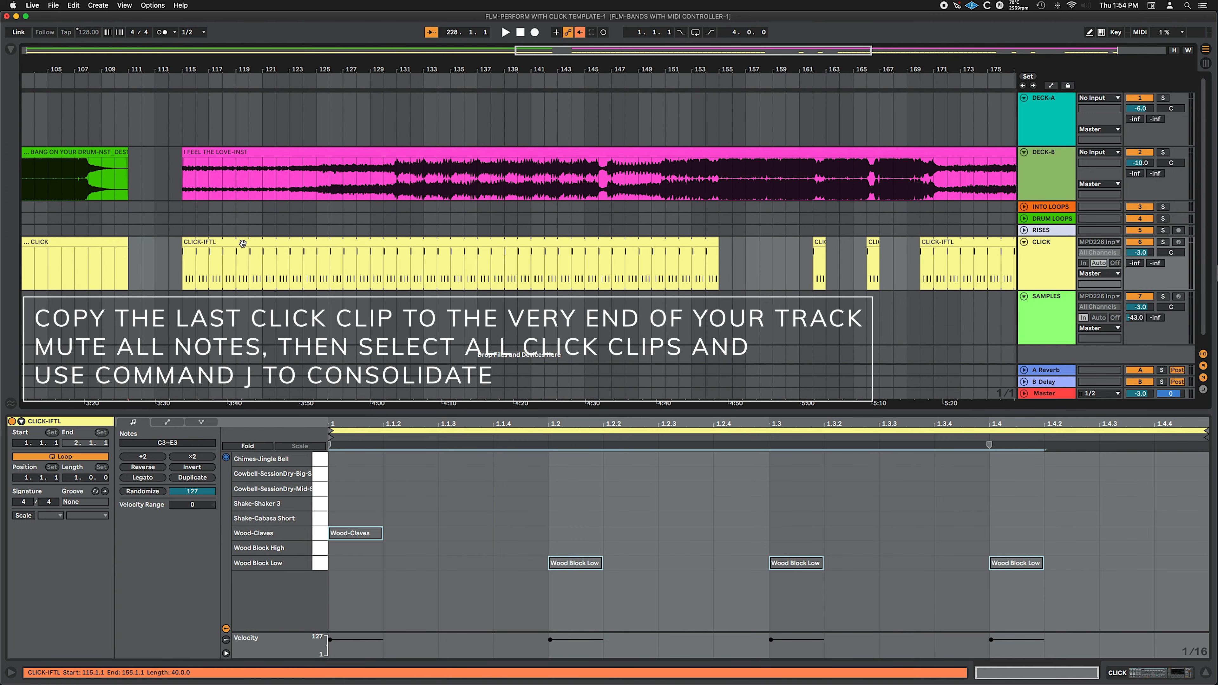
pyautogui.keyDown('shift'); pyautogui.click(207, 243); pyautogui.keyUp('shift')
pyautogui.press('super+j')
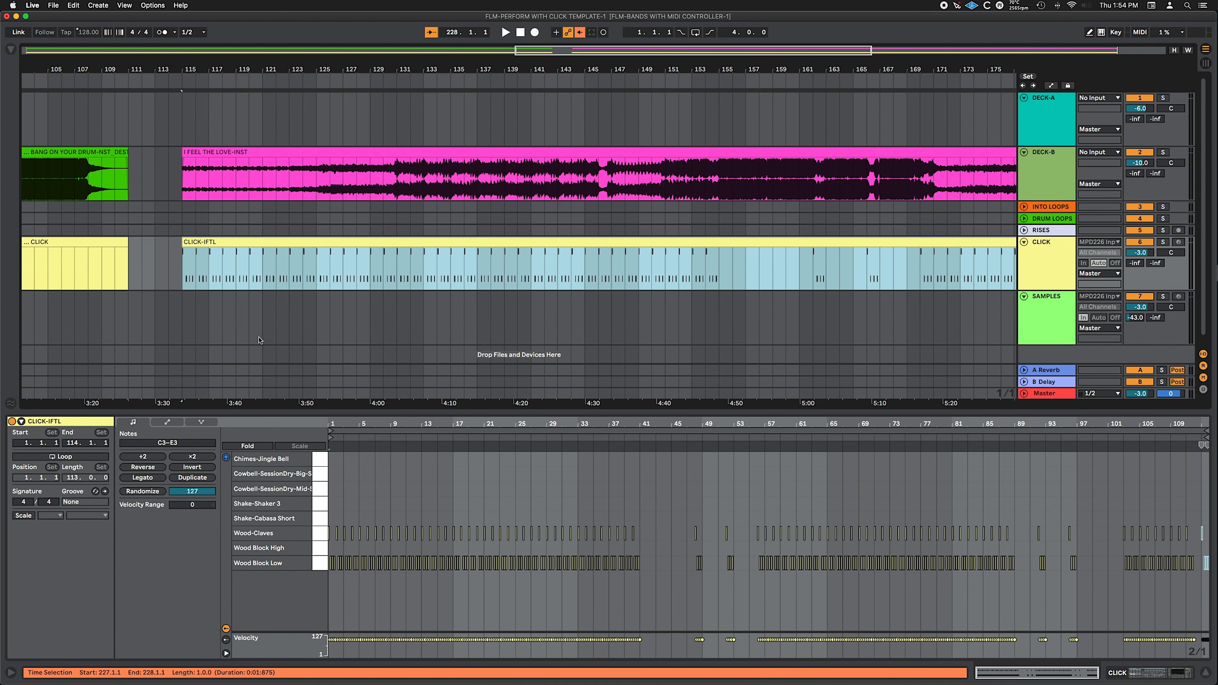
# Add a locator named I FEEL TH ELOVE at bar 115, where the I FEEL THE LOVE instrumental and its click begin
pyautogui.hotkey('shift', 'Up')
pyautogui.hotkey('shift', 'Up')
pyautogui.hotkey('shift', 'Up')
pyautogui.hotkey('shift', 'Up')
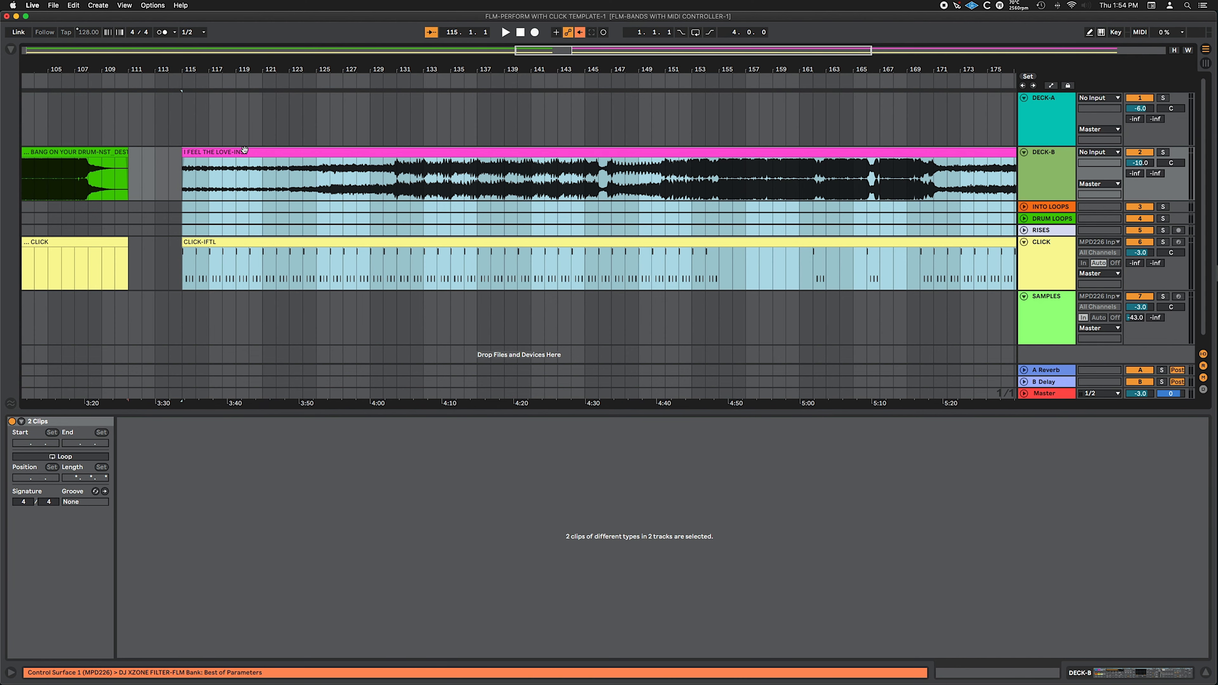
pyautogui.rightClick(185, 87)
pyautogui.click(207, 101)
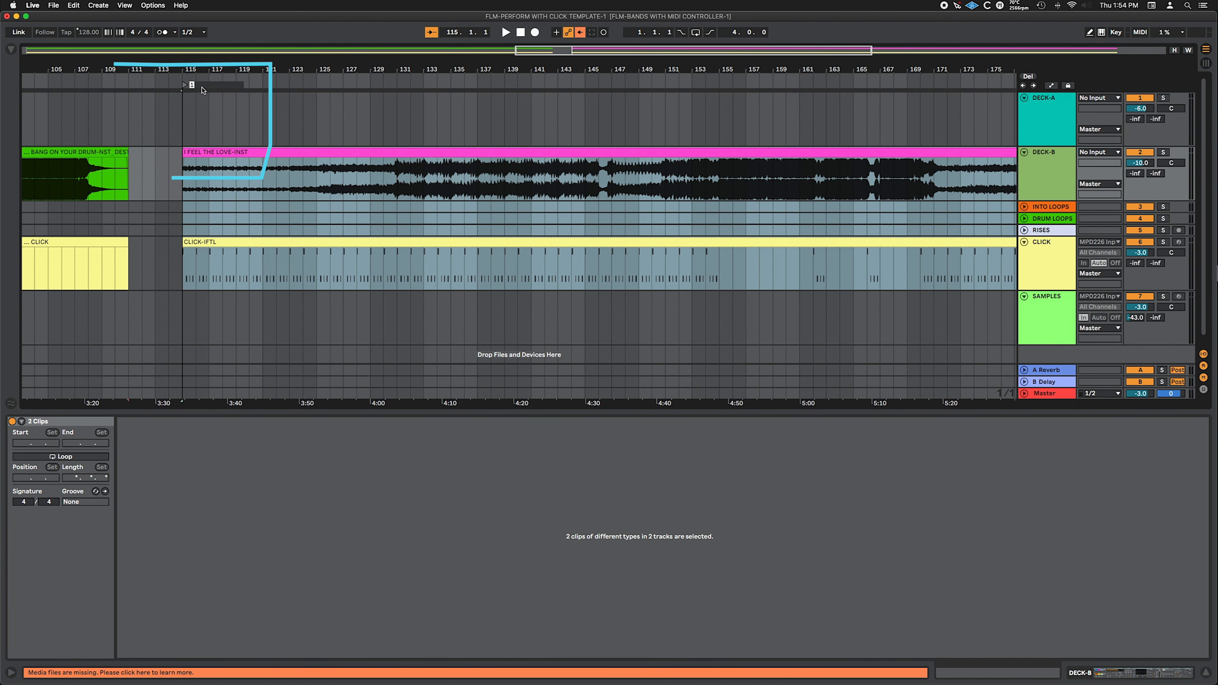
pyautogui.write('I FEEL TH ELOVE')
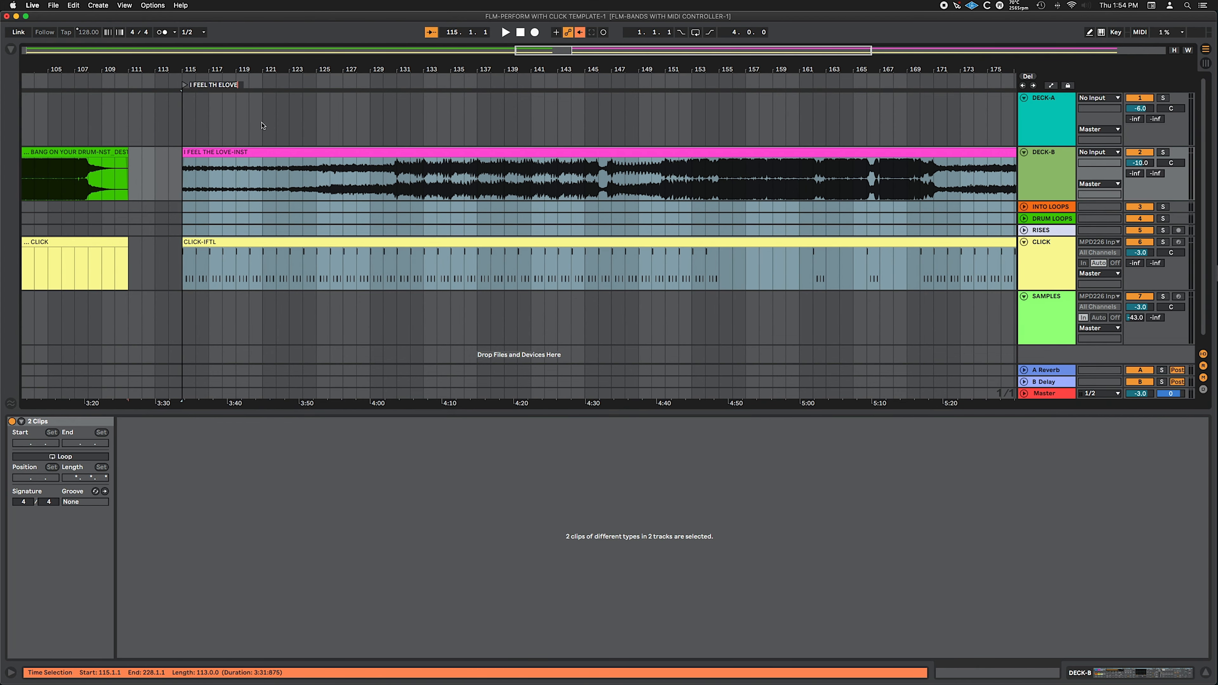
pyautogui.click(1042, 167)
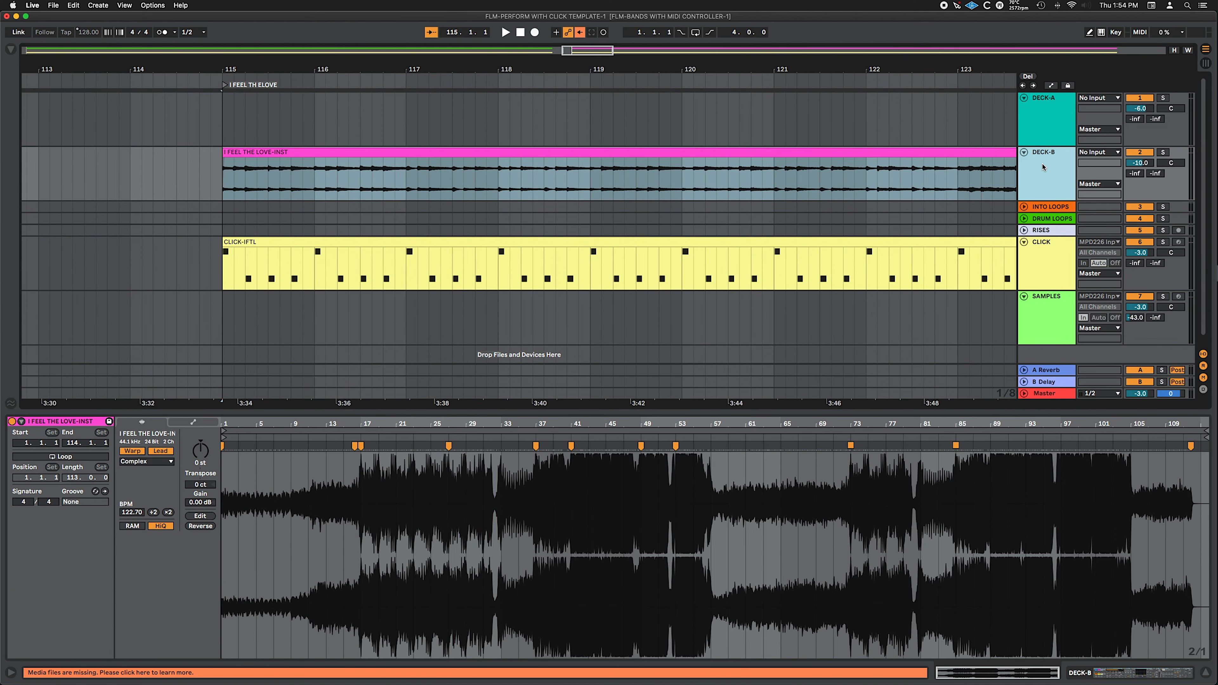
# Examine the two-bar I FEEL THE LOVE-LOOP clip in Session View along with its loop and count-in scenes
pyautogui.press('Tab')
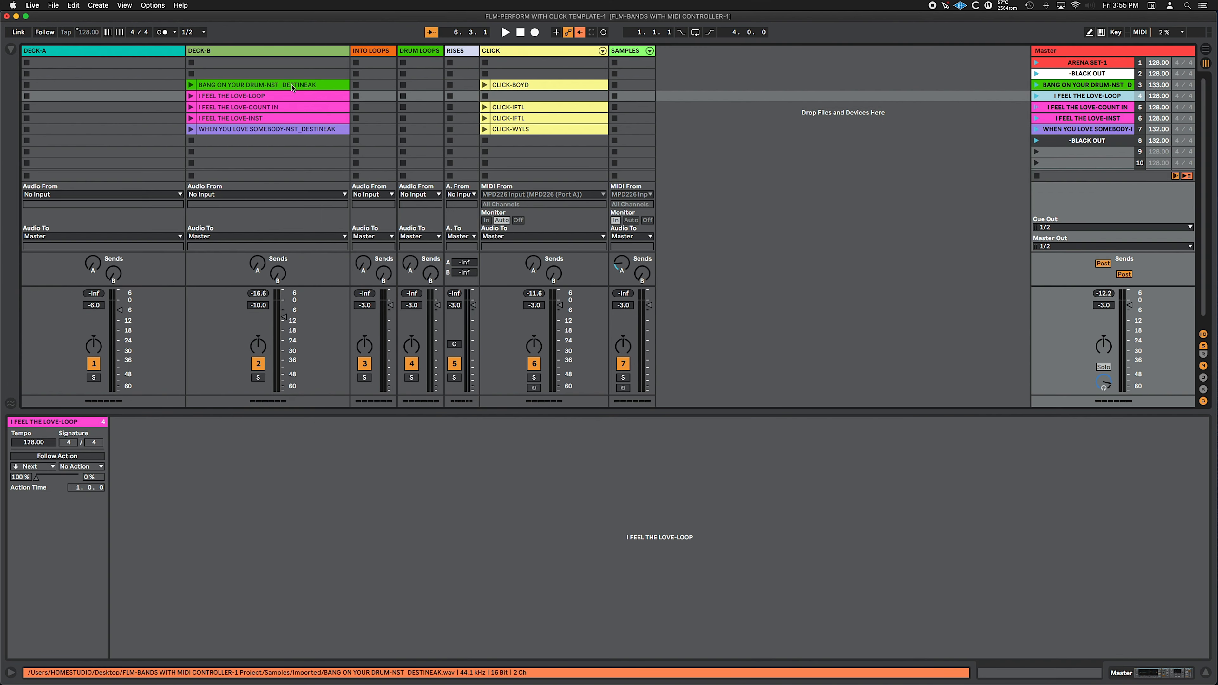
pyautogui.click(291, 98)
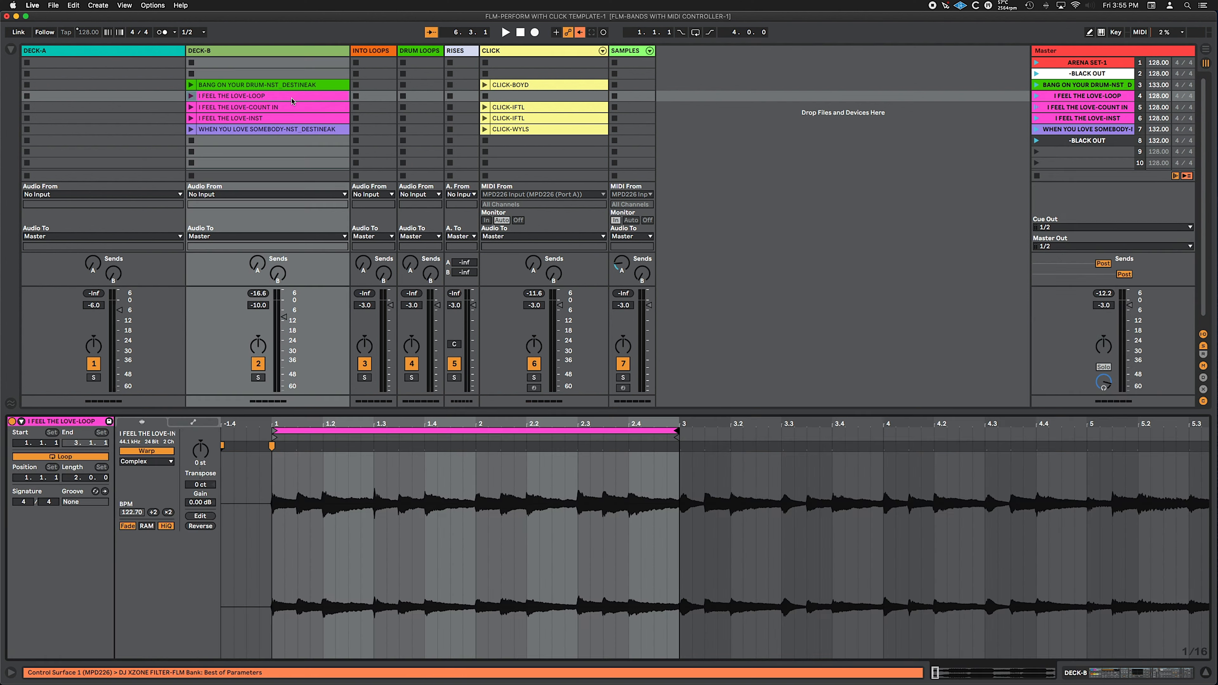
pyautogui.doubleClick(271, 515)
pyautogui.moveTo(276, 571); pyautogui.dragTo(679, 489)
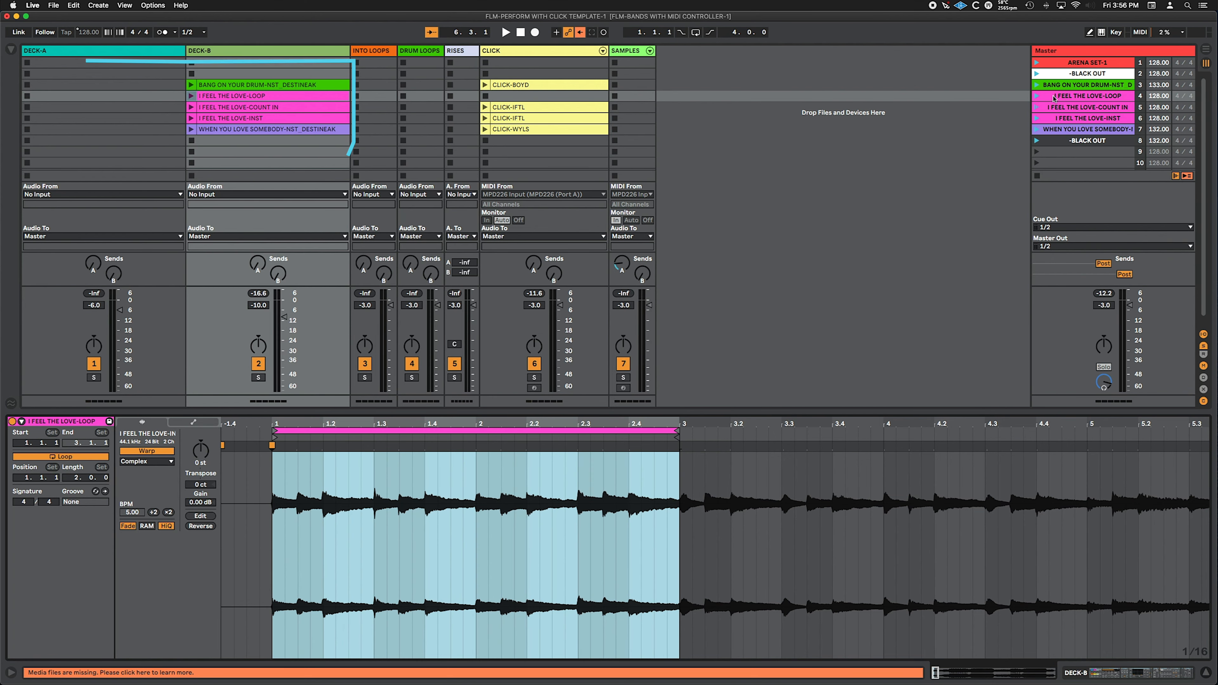
pyautogui.click(1036, 99)
pyautogui.click(1073, 108)
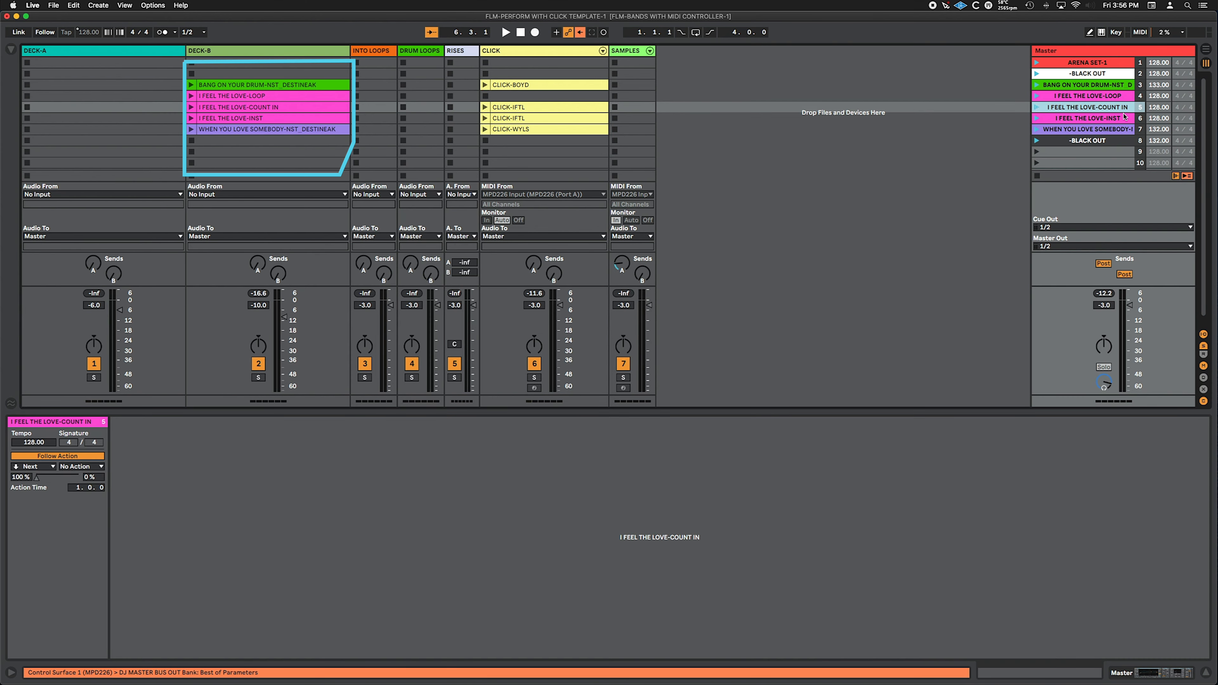
# Copy the I FEEL THE LOVE-LOOP clip into the count-in scene's slot on DECK-B and open the copy's name for editing
pyautogui.click(267, 96)
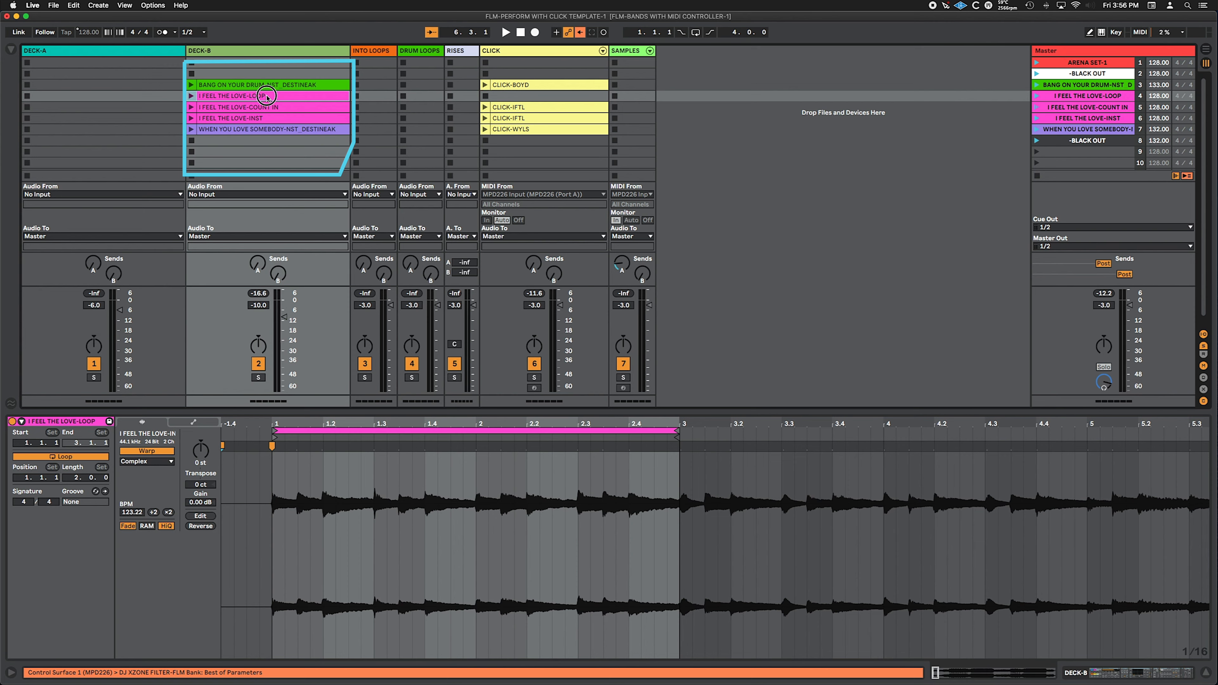
pyautogui.moveTo(268, 108); pyautogui.dragTo(268, 108)
pyautogui.rightClick(261, 108)
pyautogui.click(269, 169)
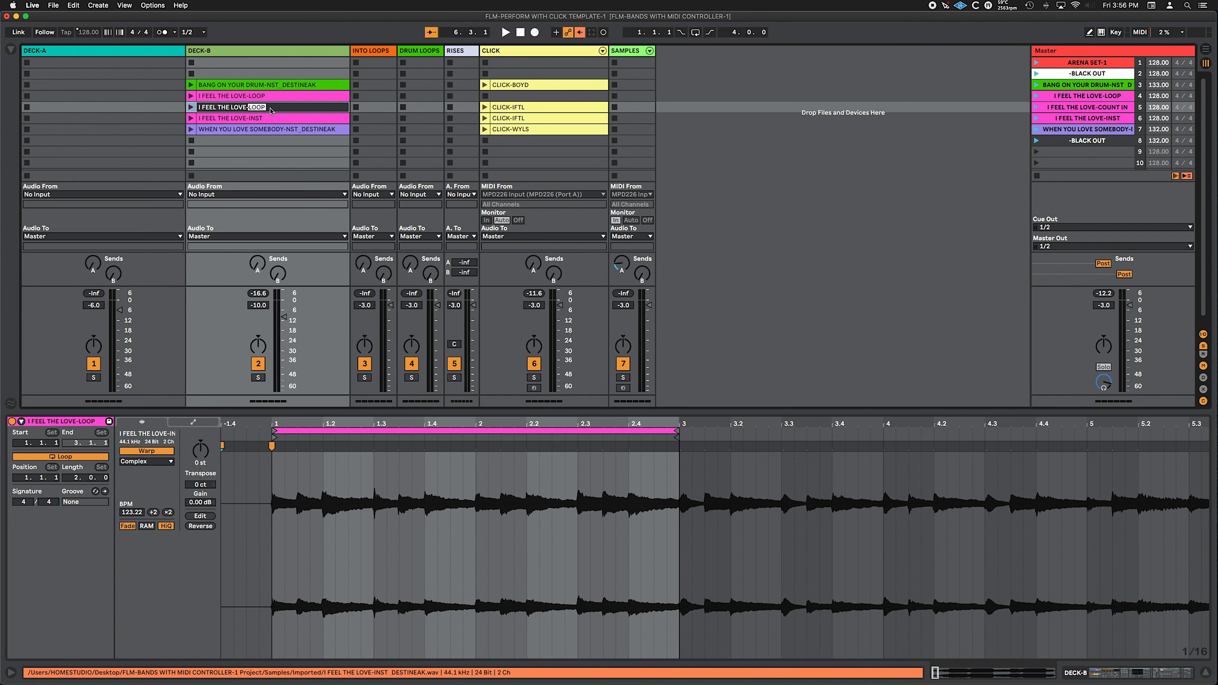
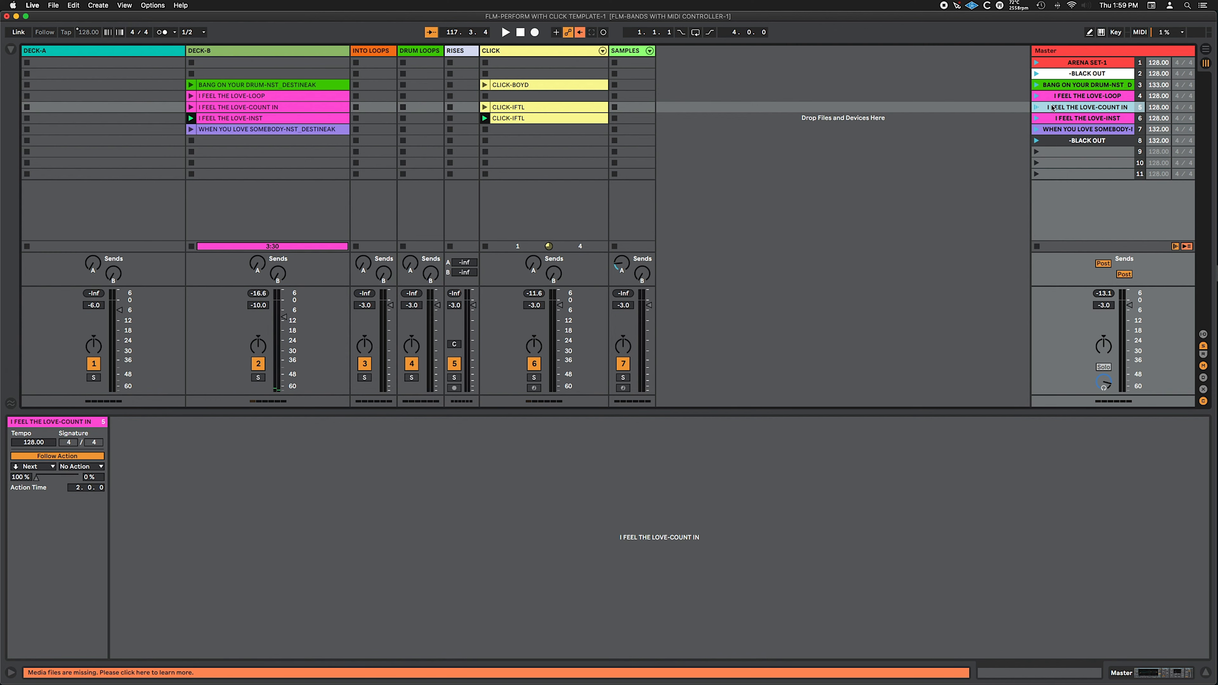
# Move the start marker of the WHEN YOU LOVE SOMEBODY clip on DECK-B to -2.1.1, two bars ahead of the audio
pyautogui.click(1063, 118)
pyautogui.click(1059, 131)
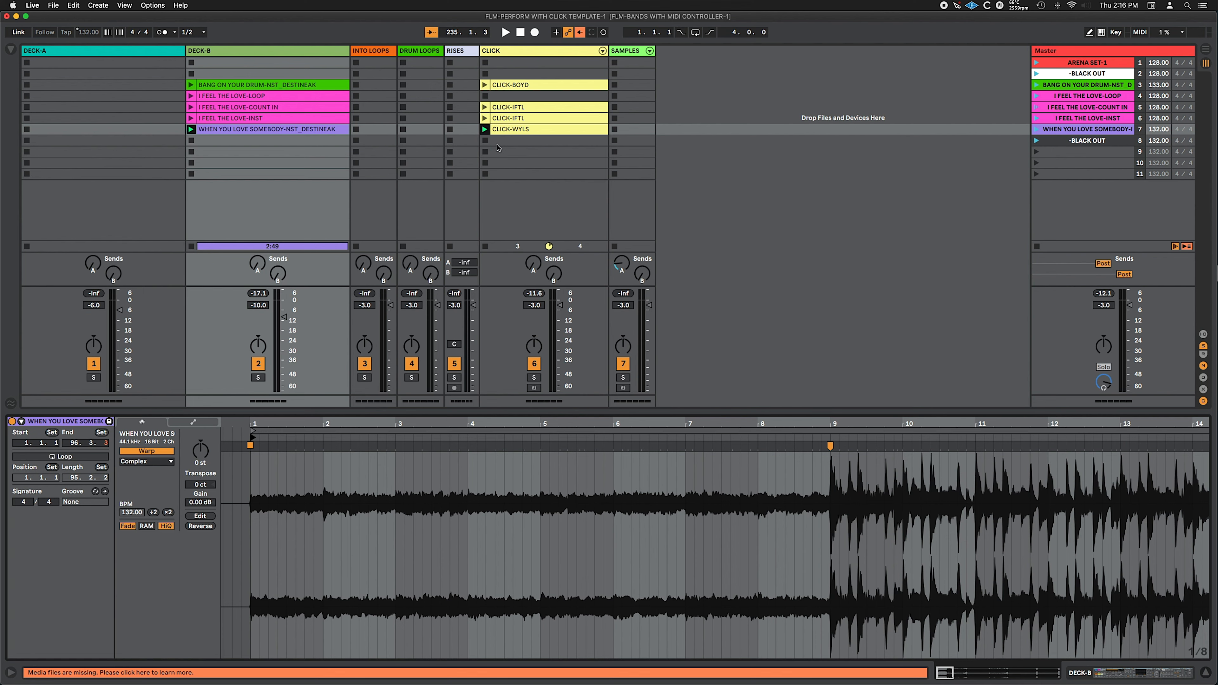
pyautogui.keyDown('shift'); pyautogui.click(539, 129); pyautogui.keyUp('shift')
pyautogui.click(244, 134)
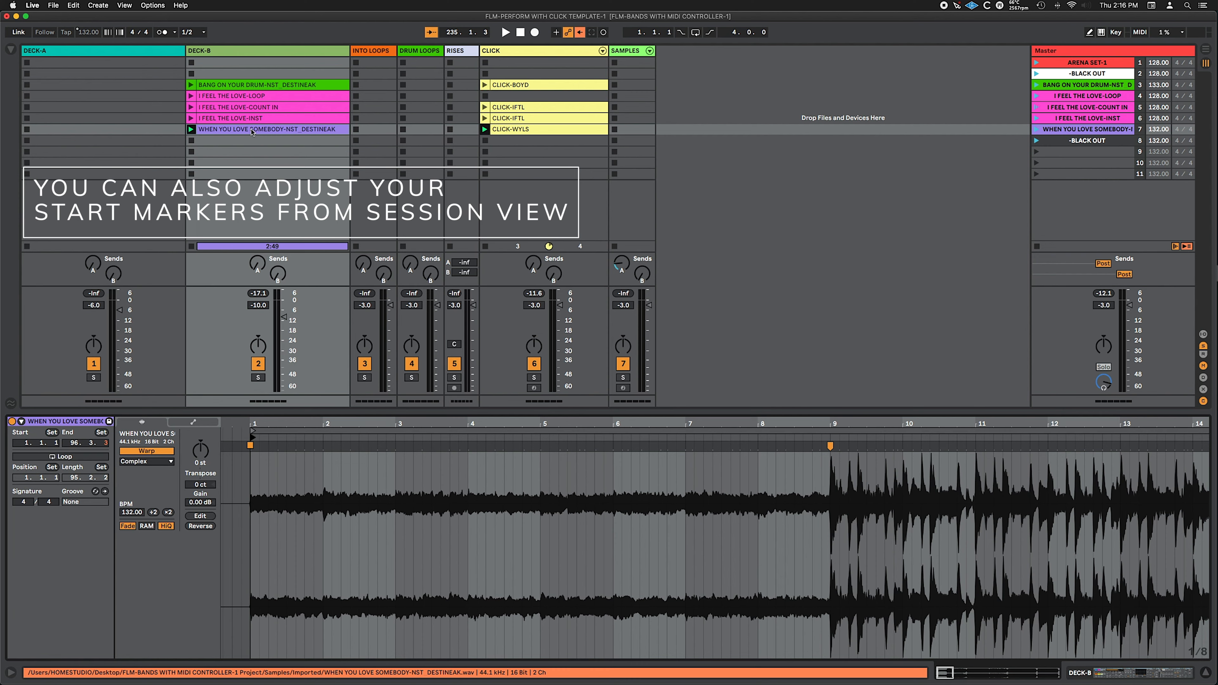
pyautogui.moveTo(250, 438); pyautogui.dragTo(975, 425)
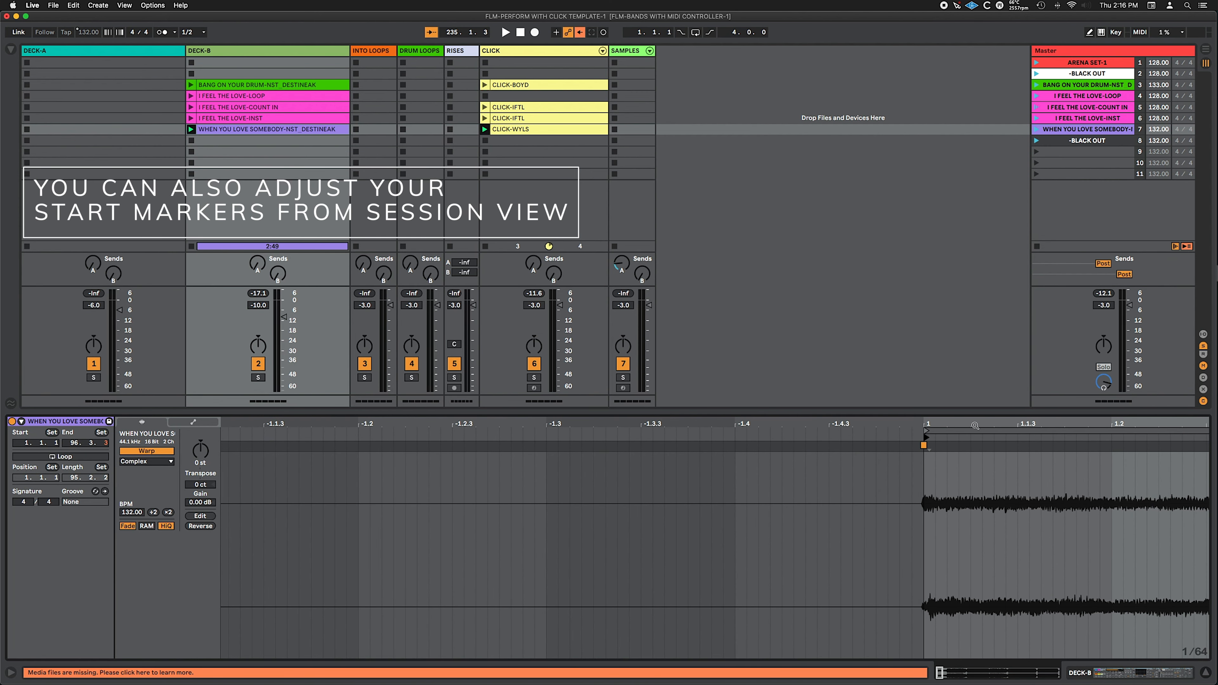
pyautogui.moveTo(928, 437)
pyautogui.mouseDown()
pyautogui.moveTo(212, 442)
pyautogui.moveTo(251, 408)
pyautogui.mouseUp()
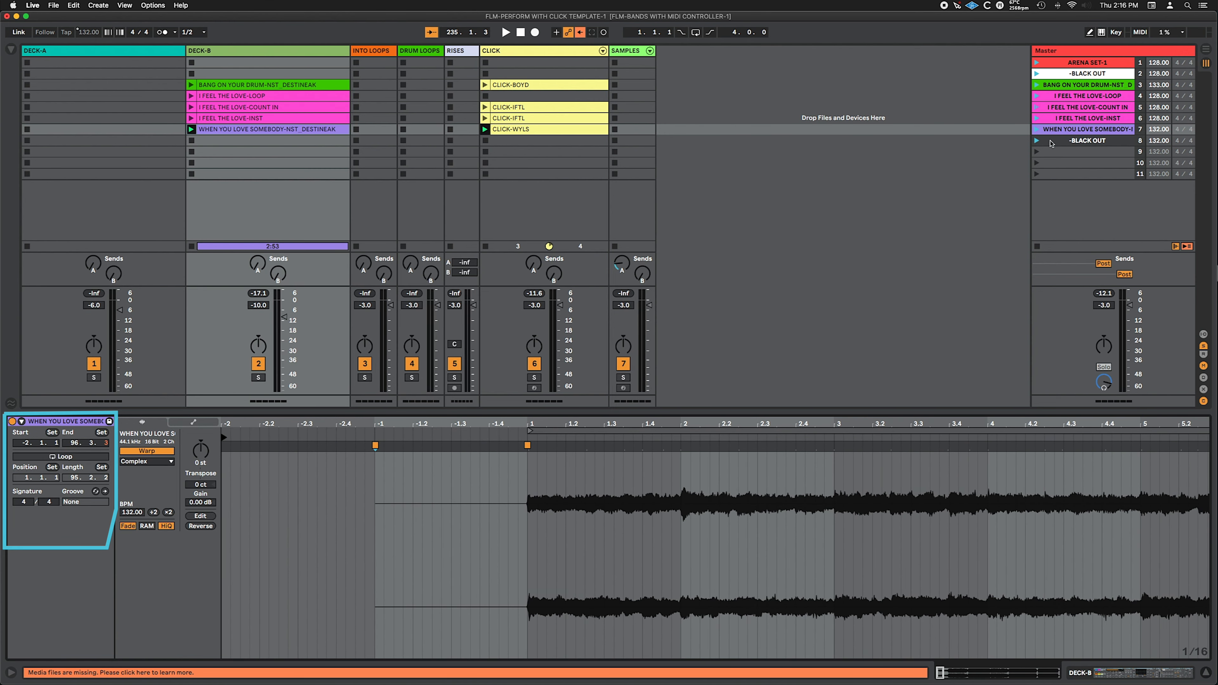
# Play the WHEN YOU LOVE SOMEBODY scene and examine its CLICK-WYLS clip and the two-bar lead-in of the song clip
pyautogui.click(1037, 128)
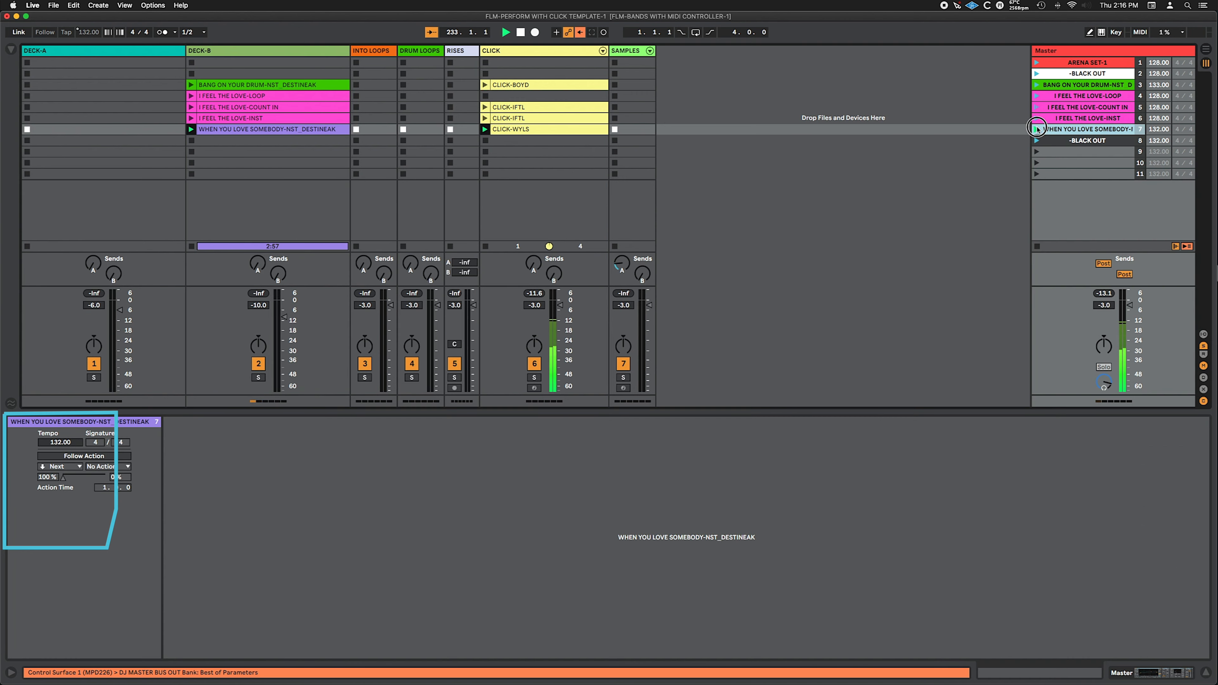
pyautogui.click(267, 132)
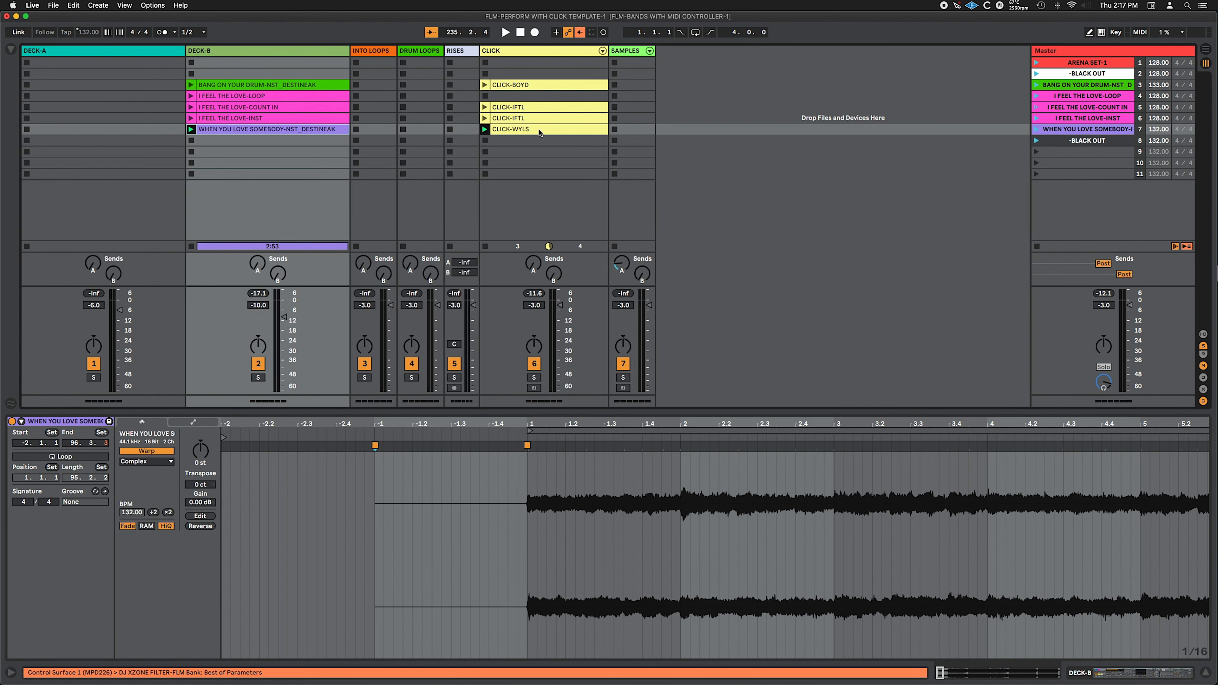
pyautogui.click(540, 130)
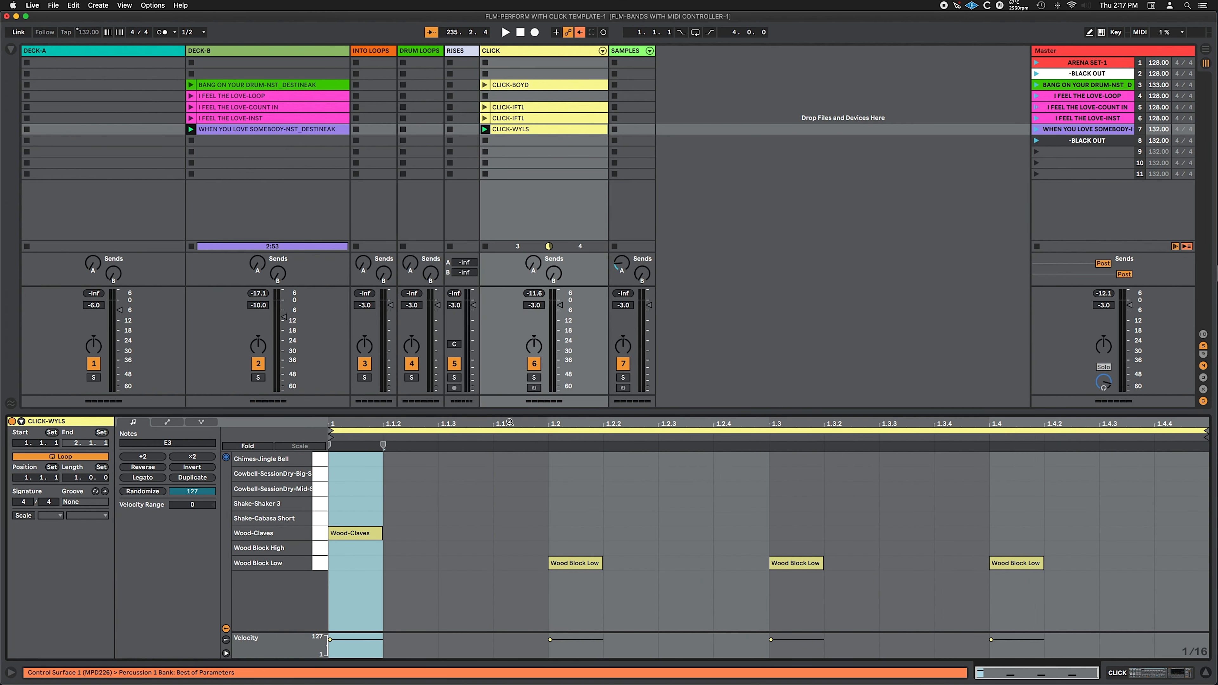
pyautogui.click(248, 133)
pyautogui.keyDown('shift'); pyautogui.click(508, 129); pyautogui.keyUp('shift')
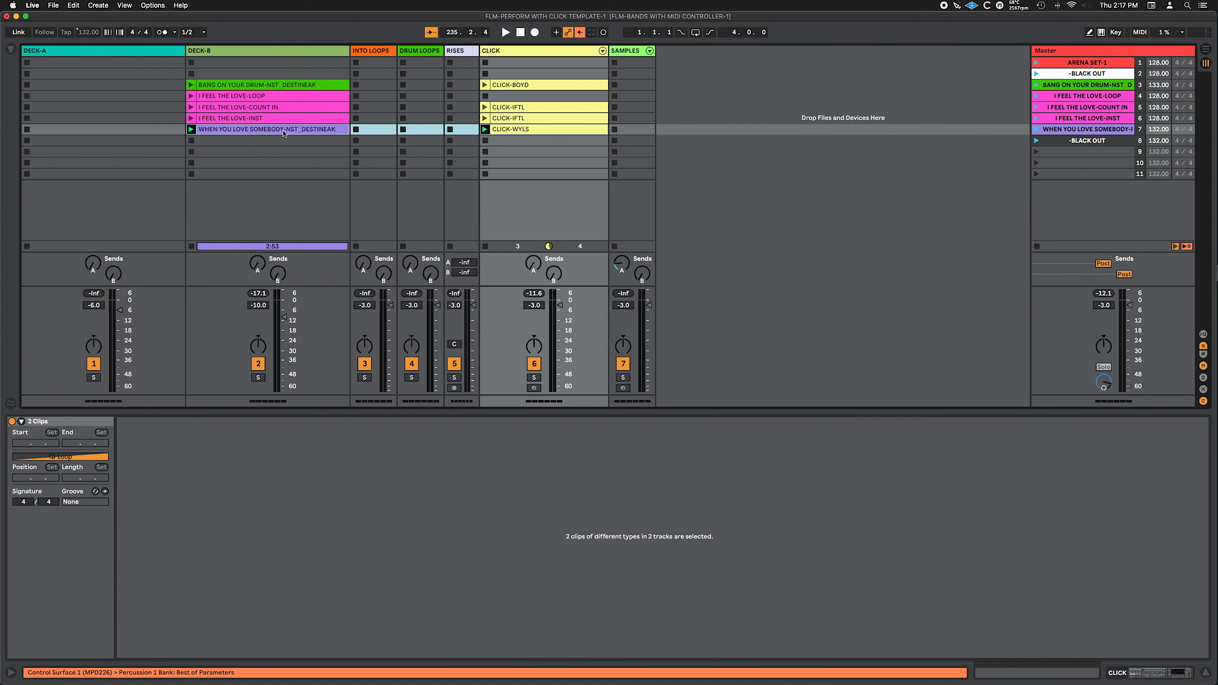
pyautogui.click(284, 134)
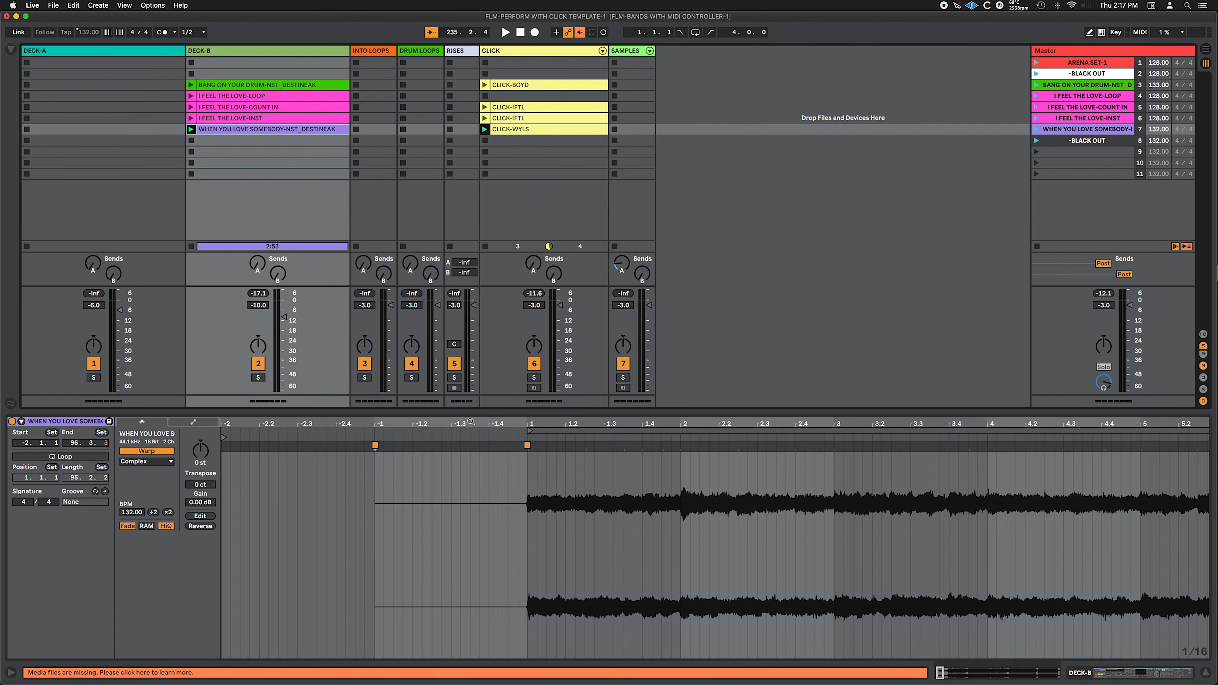
pyautogui.moveTo(471, 421); pyautogui.dragTo(471, 404)
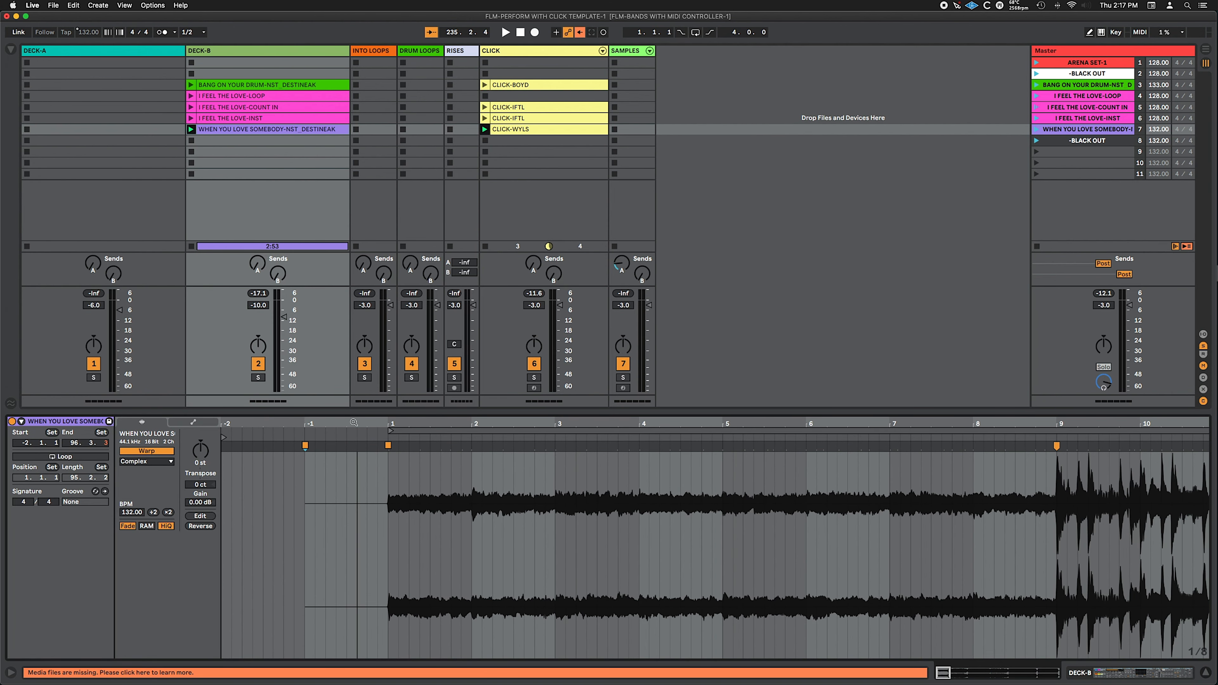
pyautogui.click(224, 437)
pyautogui.moveTo(224, 469); pyautogui.dragTo(387, 467)
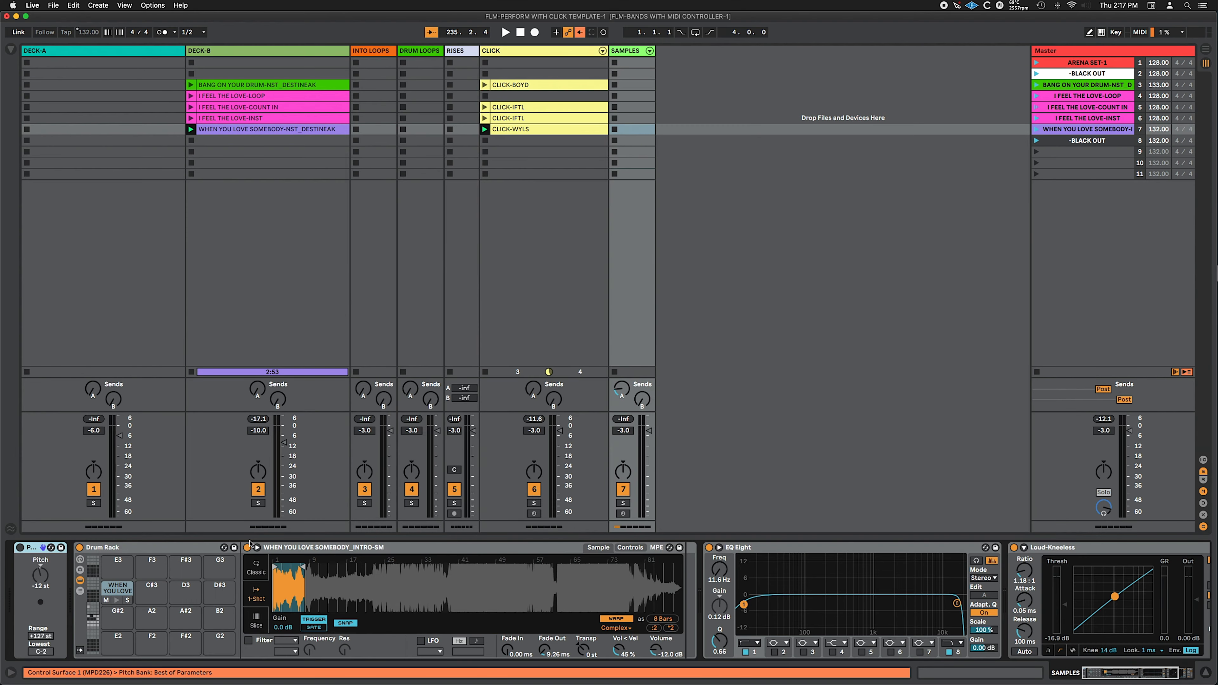
# Audition the WHEN YOU LOVE SOMEBODY intro sample on the SAMPLES track and launch the song's scene with its click over it
pyautogui.click(116, 601)
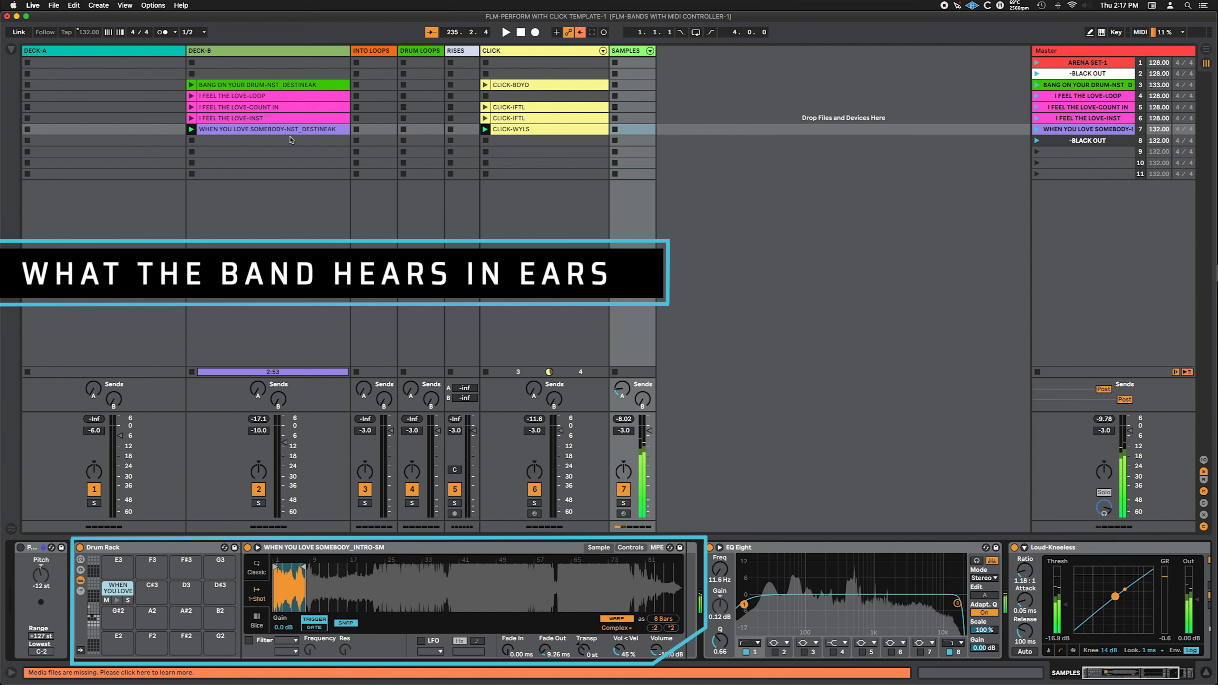
pyautogui.click(1038, 131)
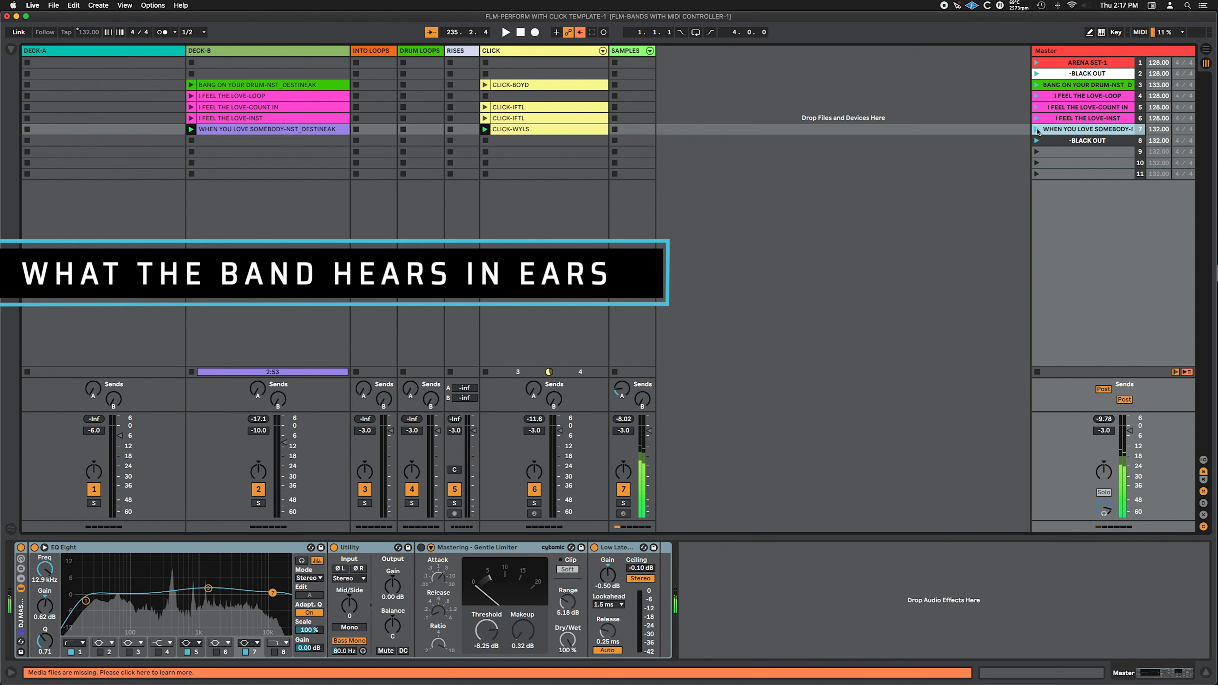
pyautogui.click(1038, 130)
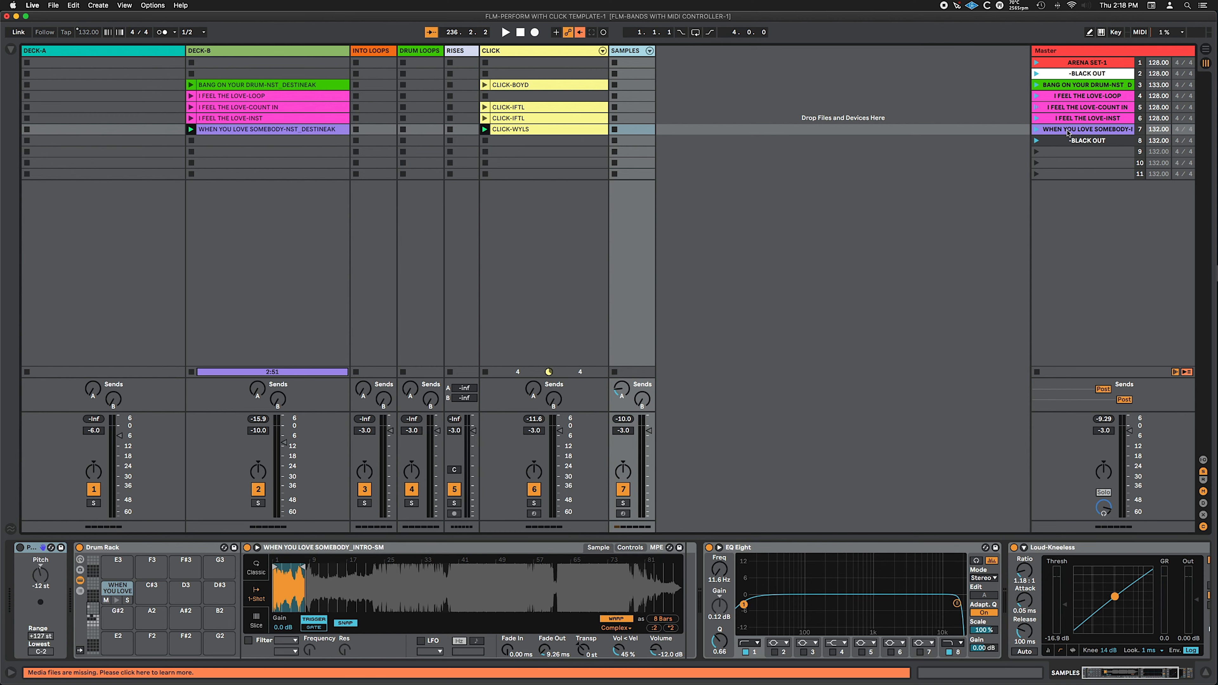
# Place the WHEN YOU LOVE SOMEBODY and CLICK-WYLS clips at bar 235 on DECK-B and CLICK in the Arrangement, and return playback to the Arrangement
pyautogui.click(307, 132)
pyautogui.click(509, 130)
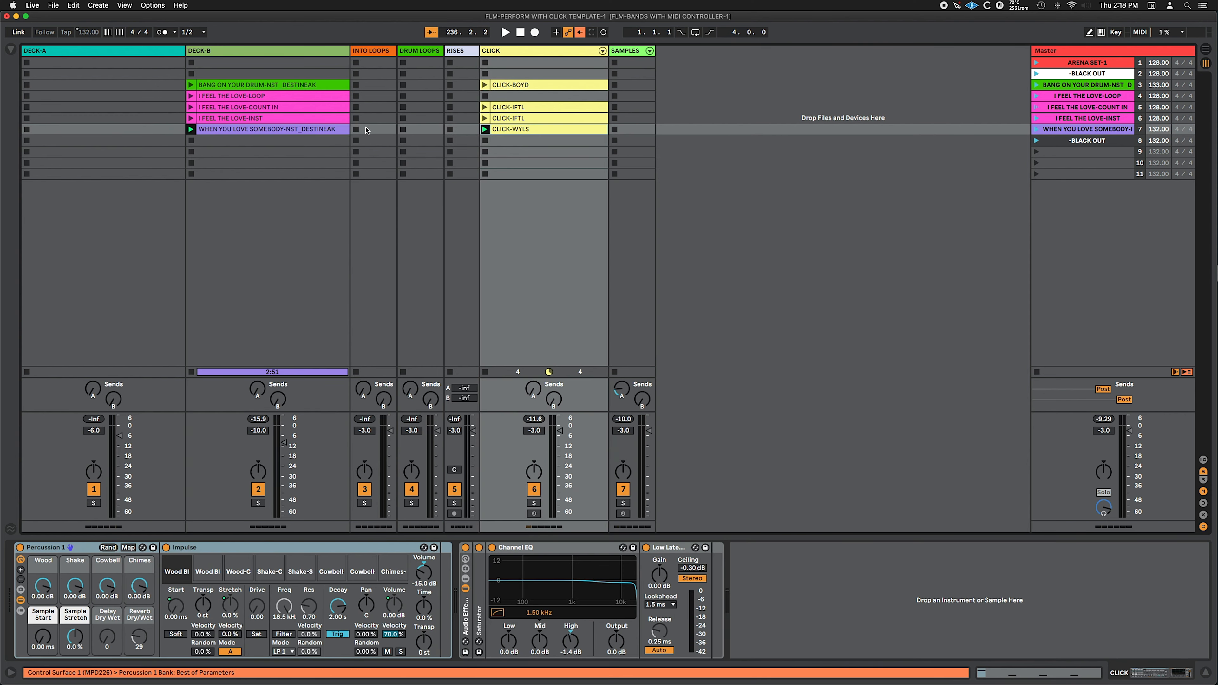
pyautogui.click(314, 133)
pyautogui.keyDown('shift'); pyautogui.click(486, 131); pyautogui.keyUp('shift')
pyautogui.click(300, 129)
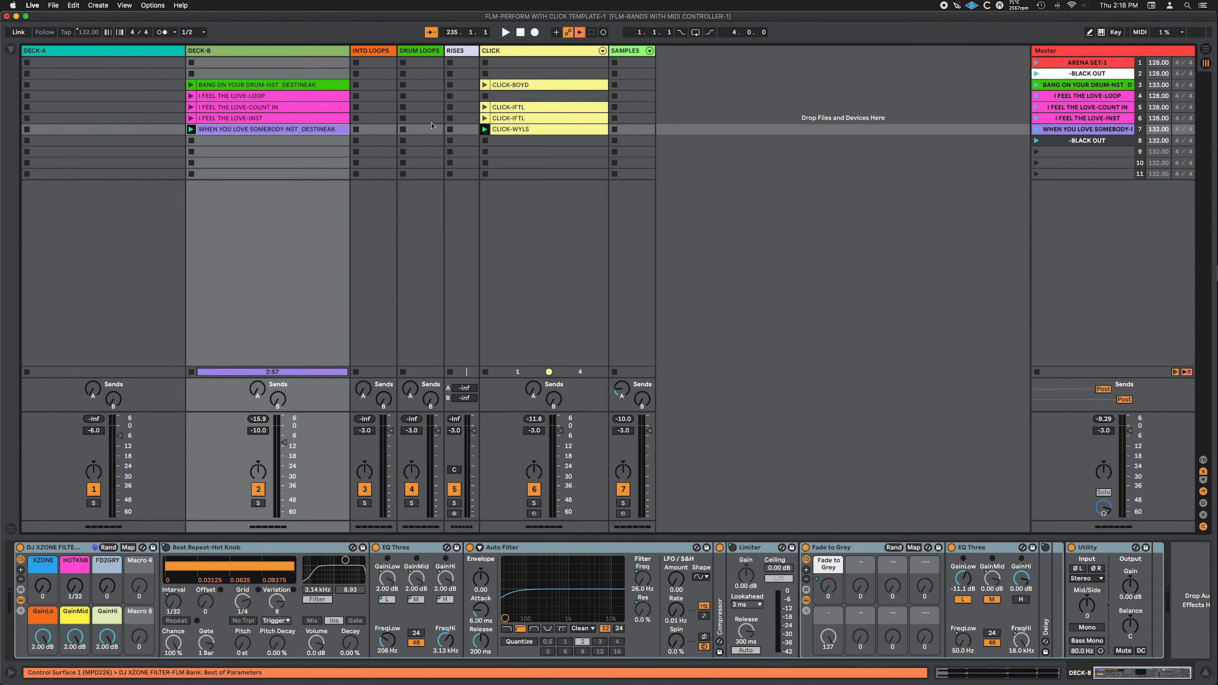
pyautogui.click(515, 133)
pyautogui.keyDown('shift'); pyautogui.click(327, 134); pyautogui.keyUp('shift')
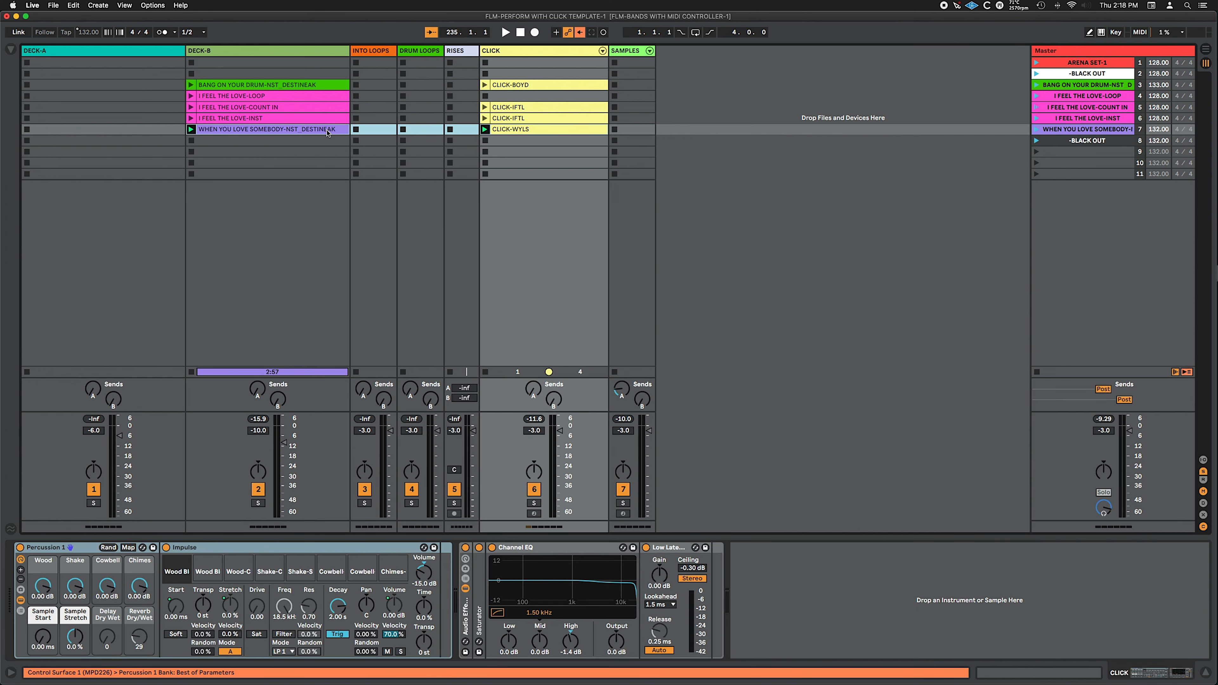
pyautogui.click(328, 132)
pyautogui.press('Tab')
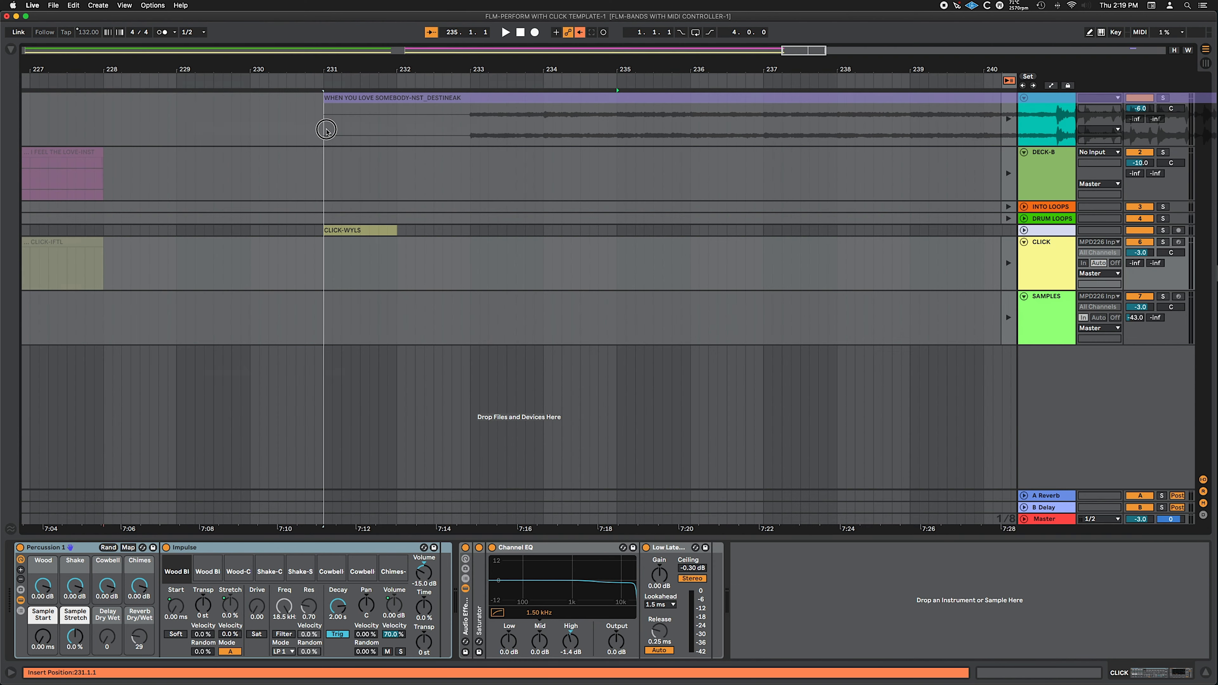
pyautogui.click(590, 189)
pyautogui.moveTo(590, 188); pyautogui.dragTo(640, 151)
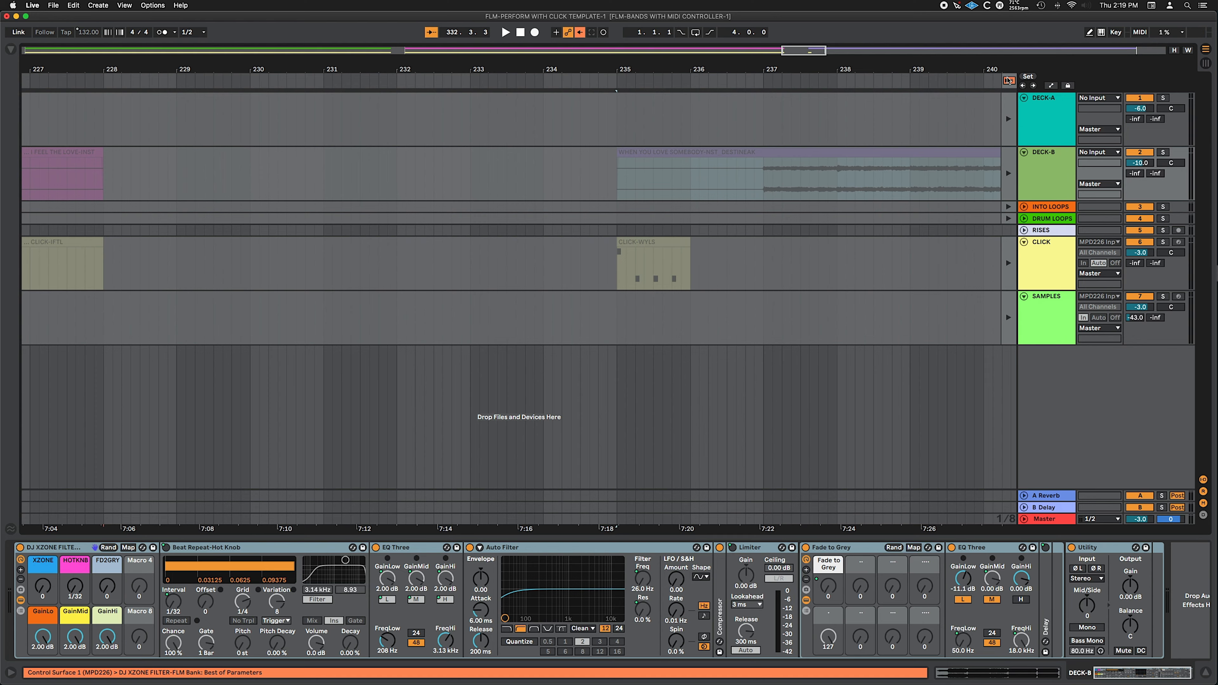
pyautogui.click(1010, 82)
# Add a locator named WHEN YOU LOVE SOMEBODY at bar 235, where the song clip starts
pyautogui.moveTo(618, 69); pyautogui.dragTo(318, 152)
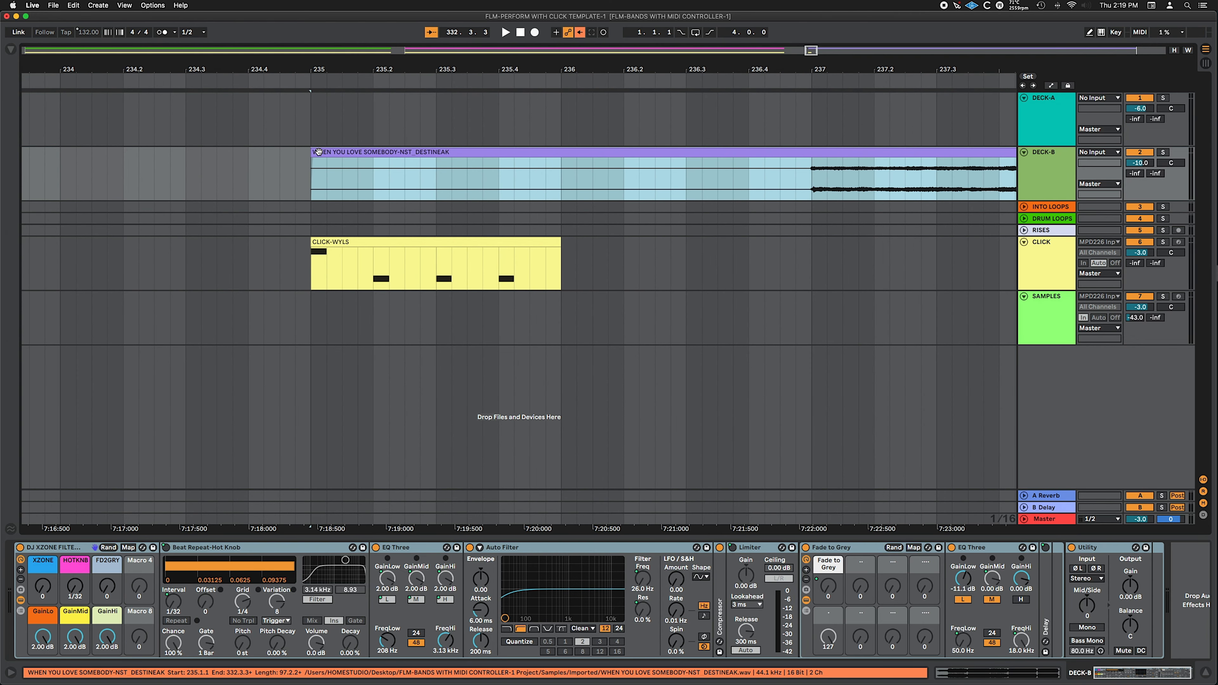
pyautogui.rightClick(312, 87)
pyautogui.click(341, 101)
pyautogui.write('WHEN YOU LOVE SOMEBODY')
pyautogui.press('Return')
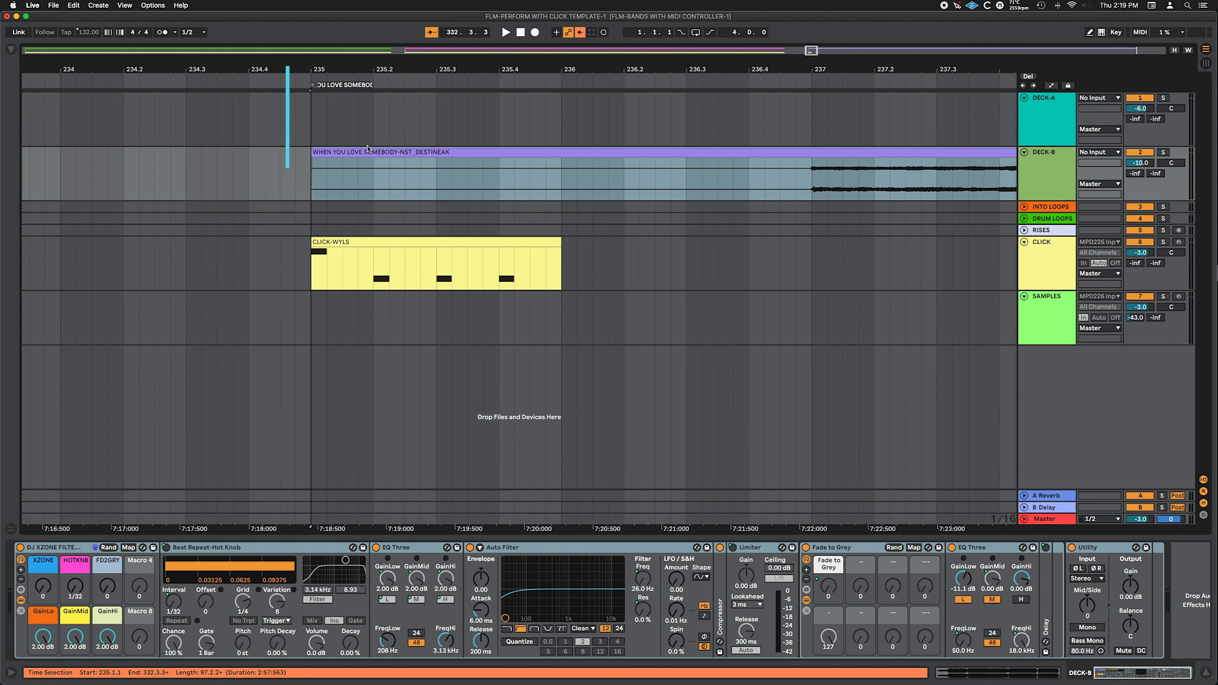
# Extend the CLICK-WYLS clip from bar 235 to bar 245, playing the two-bar count-in against the song's intro as a check
pyautogui.press('-')
pyautogui.click(388, 254)
pyautogui.moveTo(390, 255); pyautogui.dragTo(435, 254)
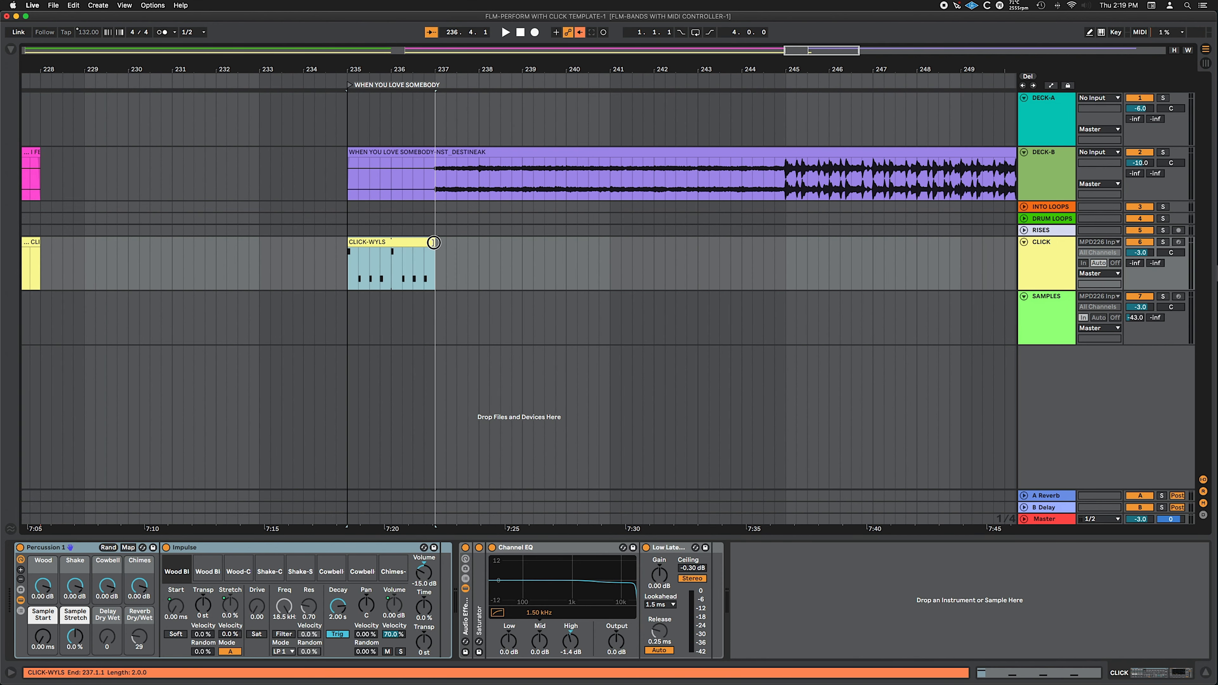
pyautogui.press('space')
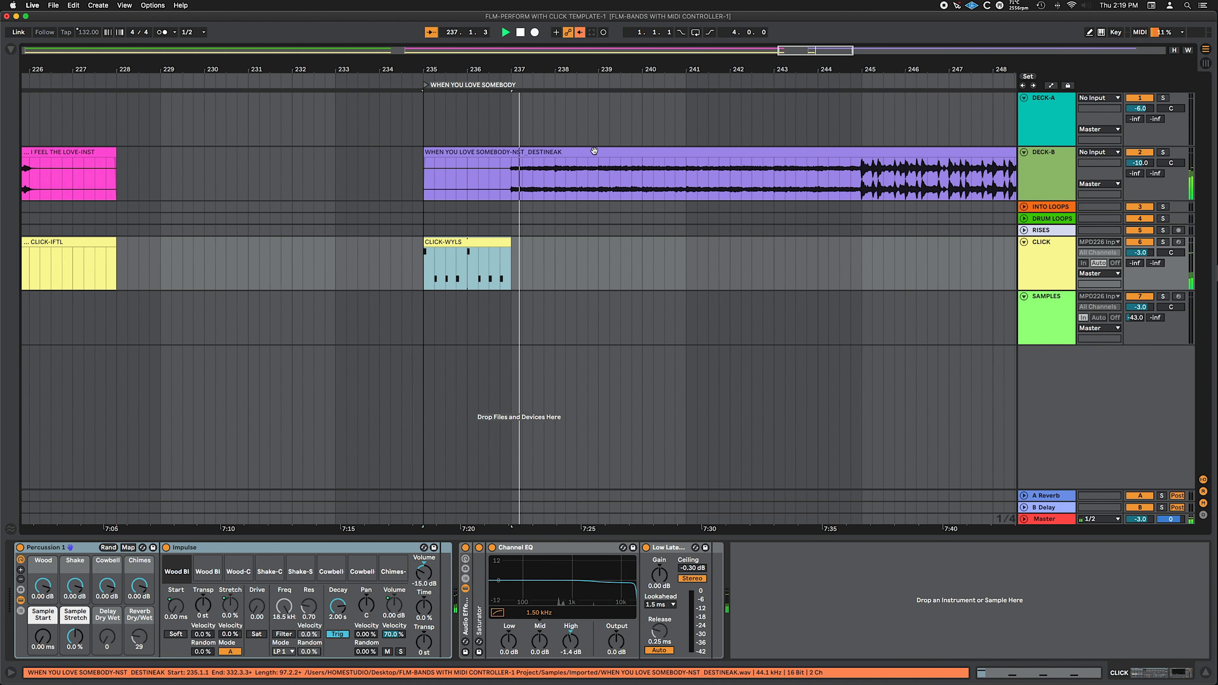
pyautogui.moveTo(187, 250); pyautogui.dragTo(507, 258)
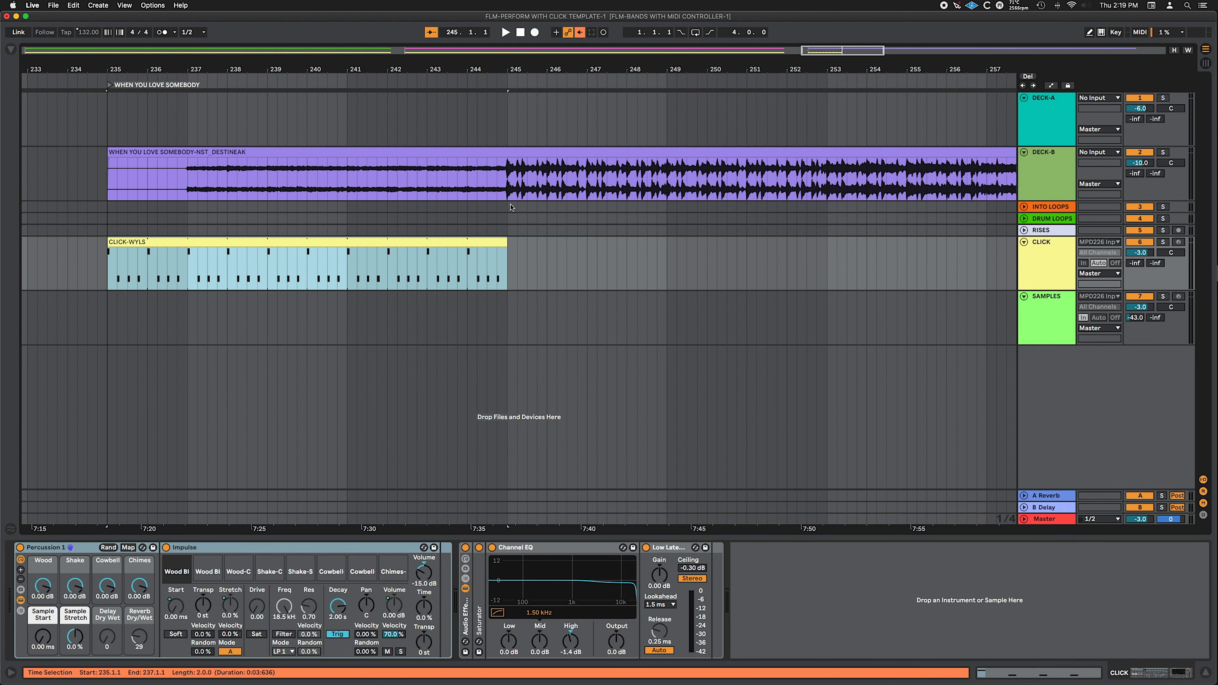
# Copy the CLICK-WYLS clip to bar 257 on the CLICK track and shorten the copy to end at bar 261
pyautogui.click(507, 256)
pyautogui.press('space')
pyautogui.press('space')
pyautogui.hscroll(5, 510, 263)
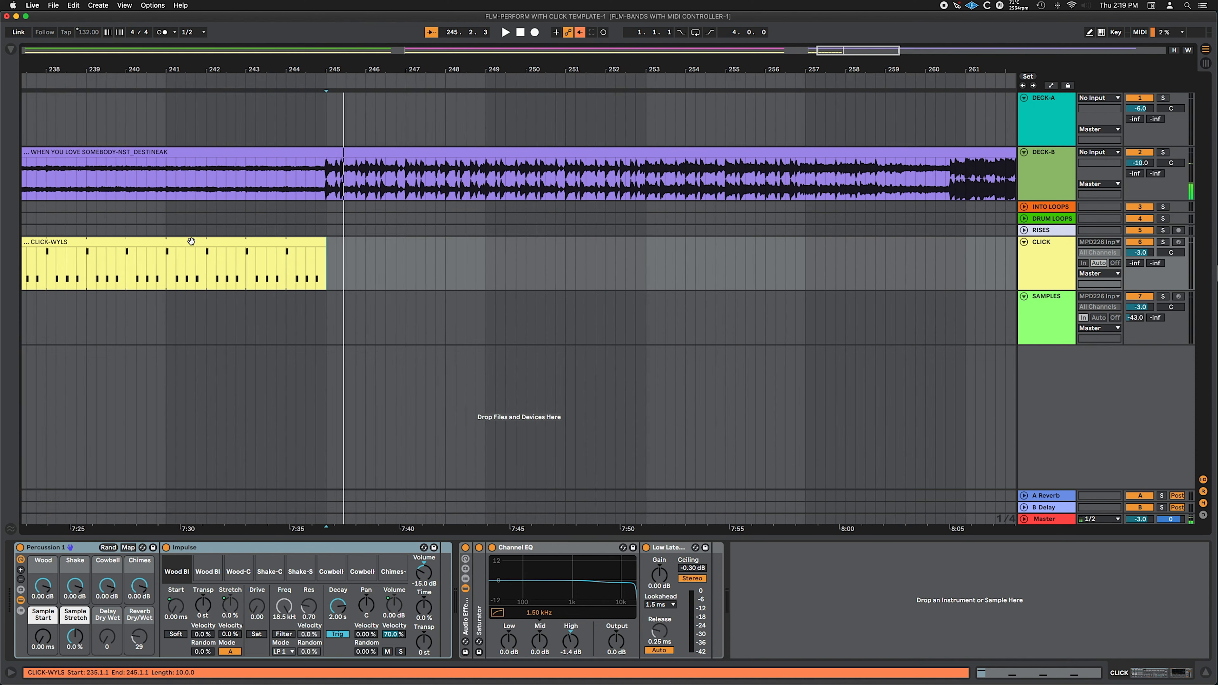
pyautogui.click(191, 241)
pyautogui.click(777, 269)
pyautogui.press('space')
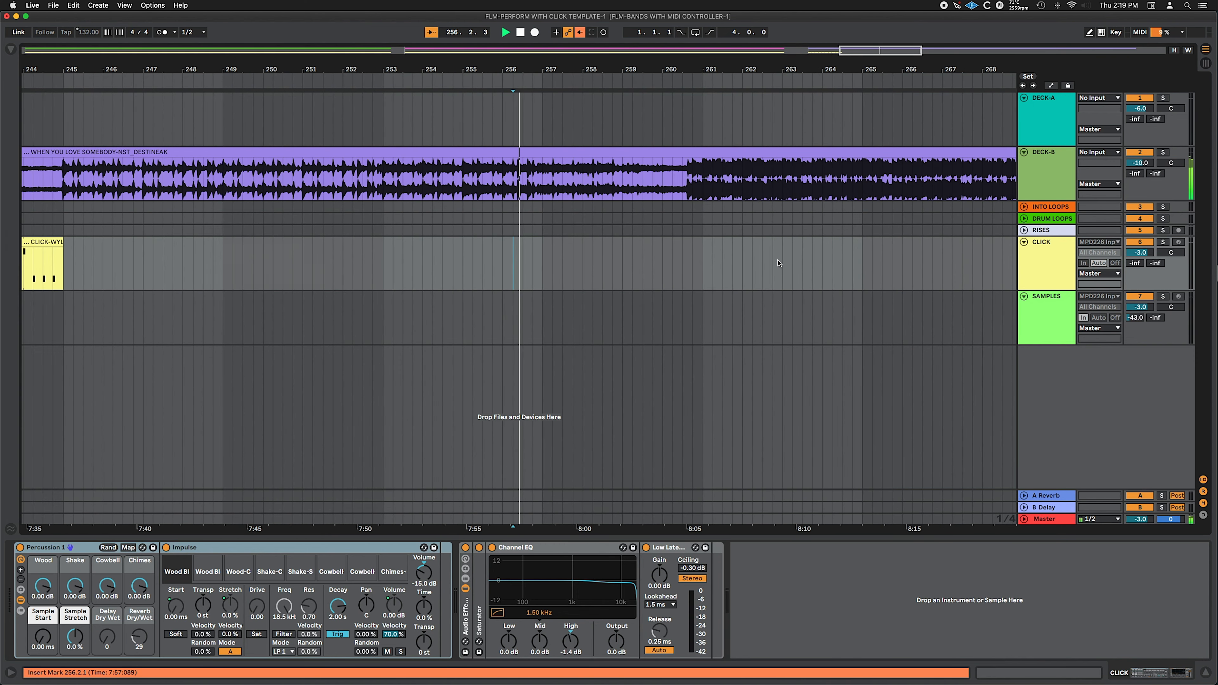
pyautogui.press('space')
pyautogui.press('super+v')
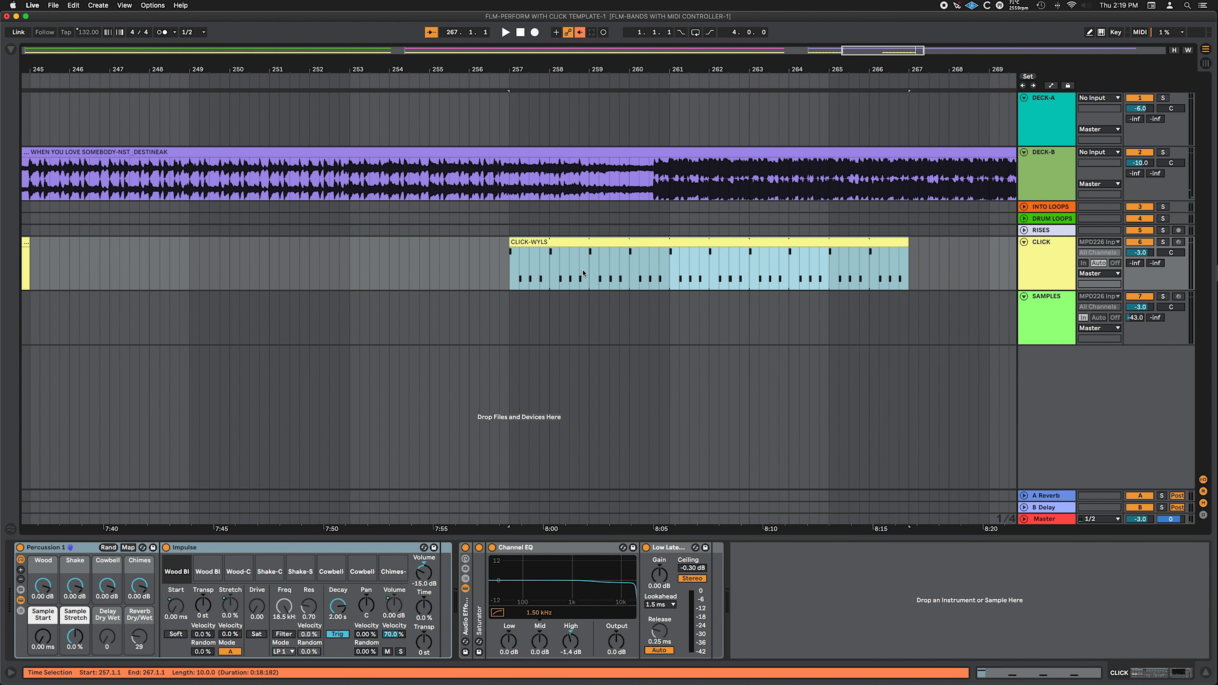
pyautogui.moveTo(895, 238); pyautogui.dragTo(660, 262)
pyautogui.hscroll(2, 660, 262)
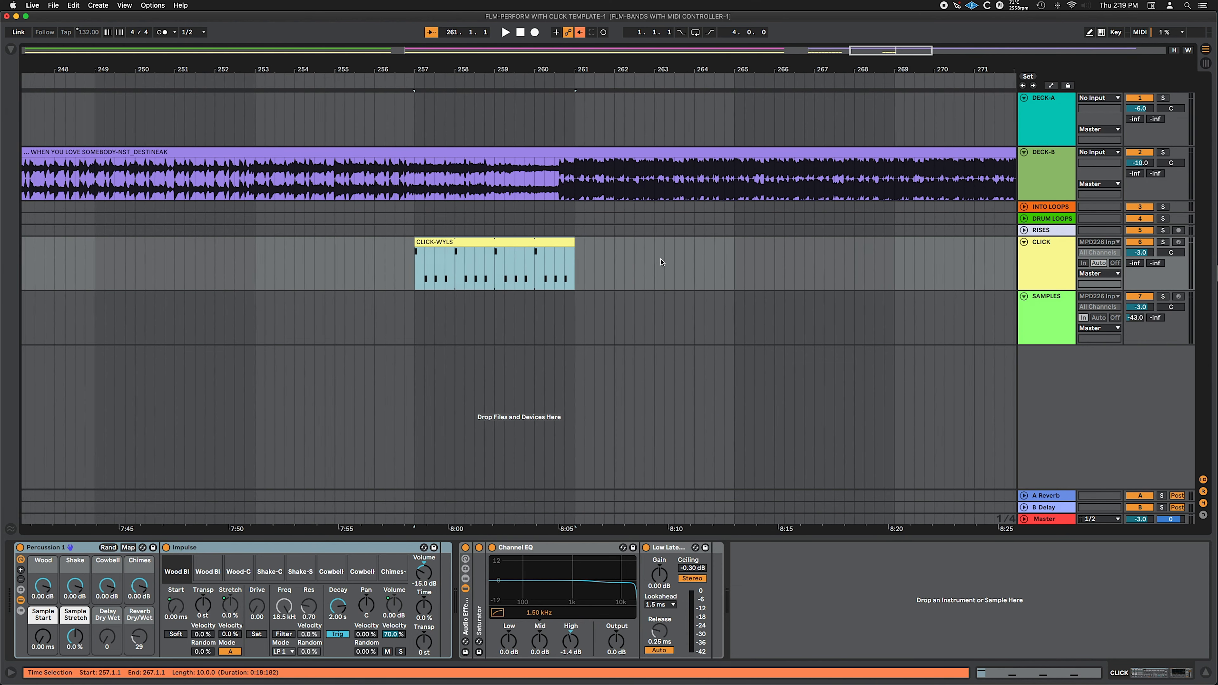
# Place another CLICK-WYLS copy at bar 277, where the song breaks down, and make it end at bar 279
pyautogui.hscroll(7, 660, 262)
pyautogui.hscroll(12, 468, 290)
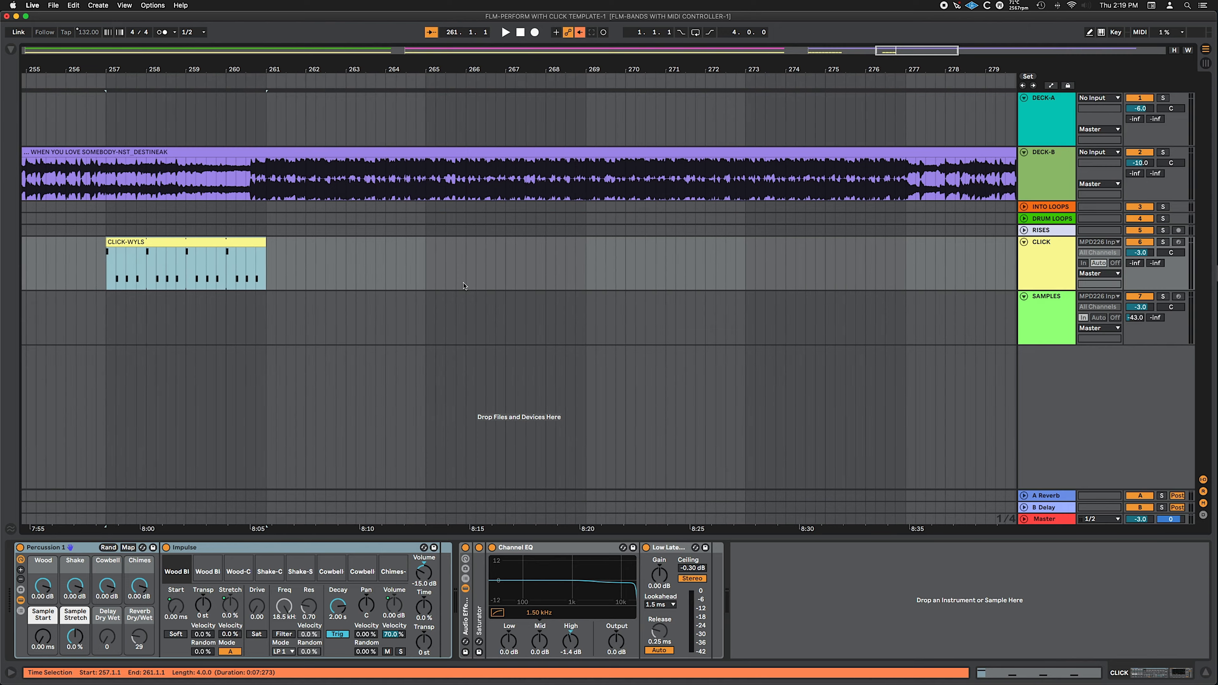
pyautogui.press('super+v')
pyautogui.press('space')
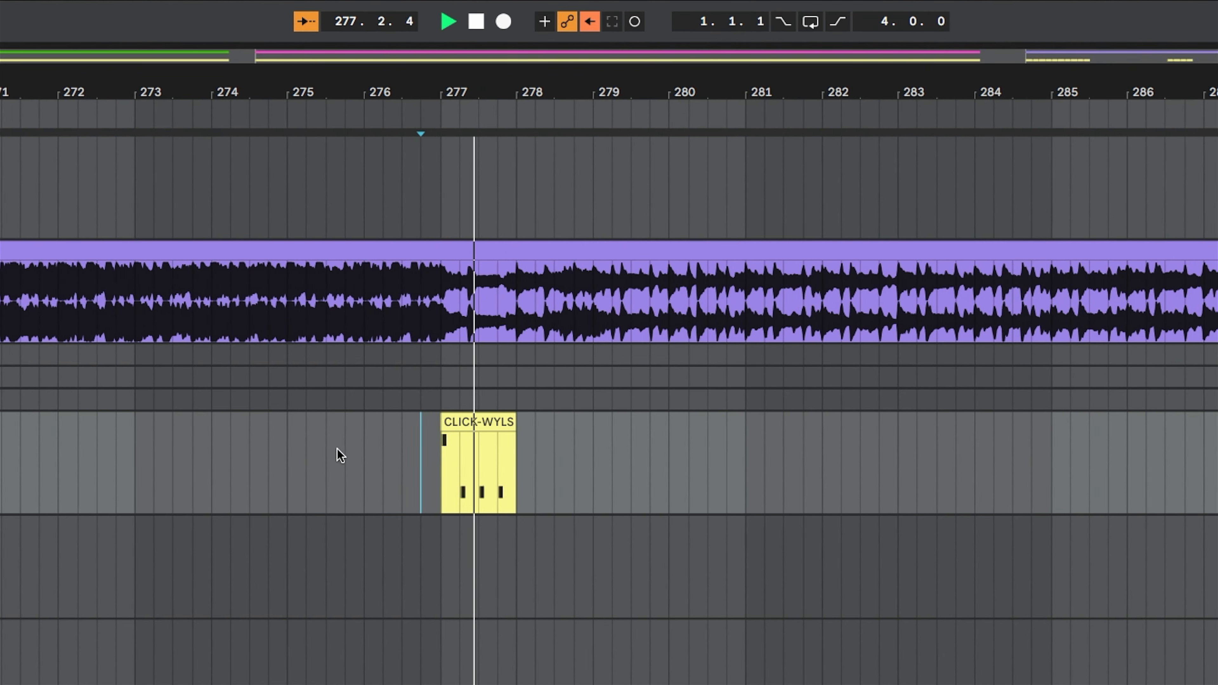
pyautogui.hscroll(1, 341, 456)
pyautogui.click(505, 421)
pyautogui.moveTo(505, 422); pyautogui.dragTo(581, 422)
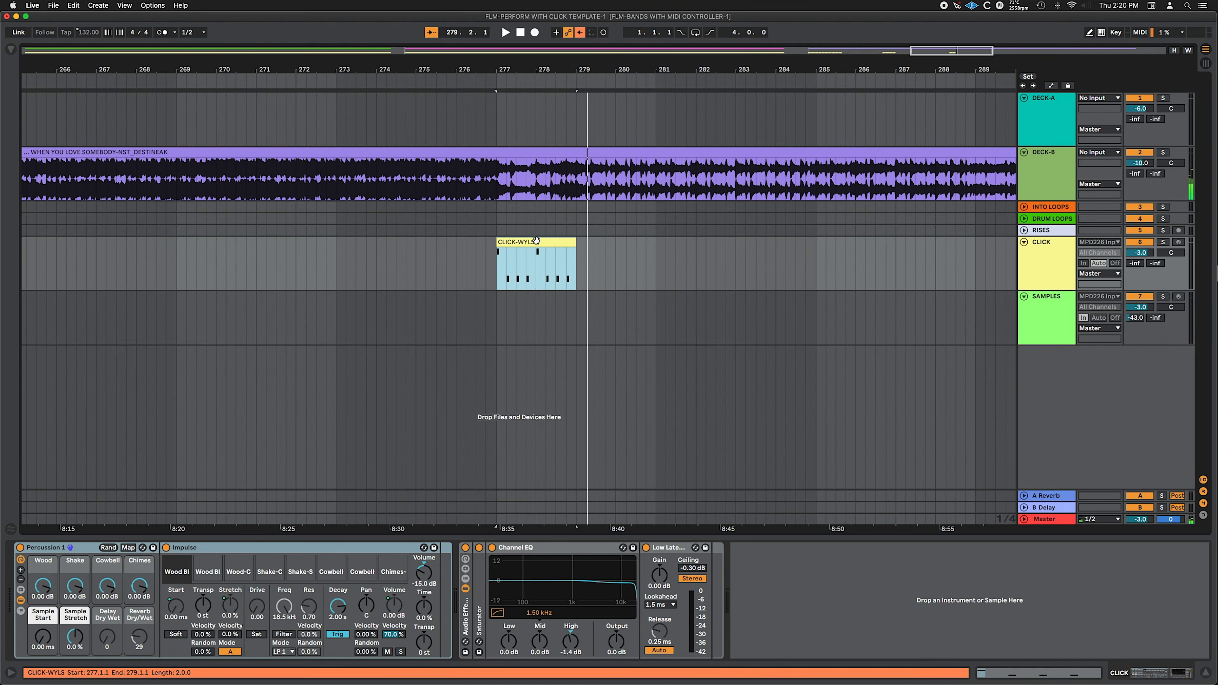
# Paste a CLICK-WYLS copy at bar 289, extend it to bar 293, and play it against the song as a check
pyautogui.hscroll(10, 536, 240)
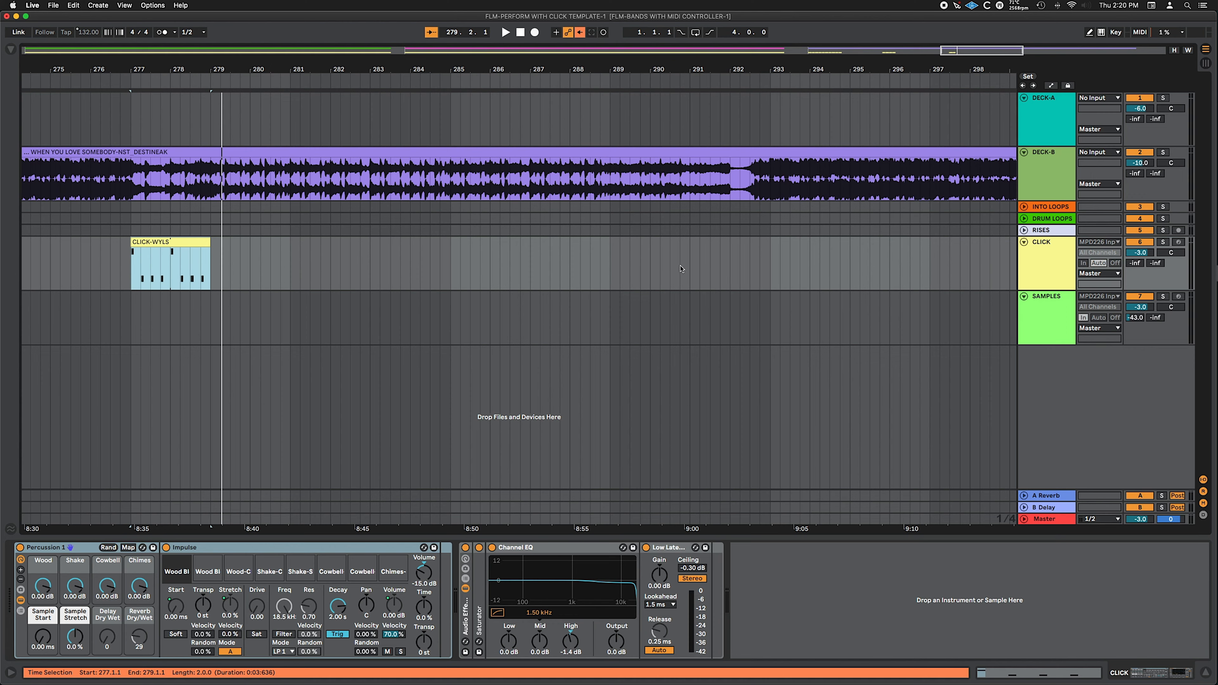
pyautogui.click(642, 261)
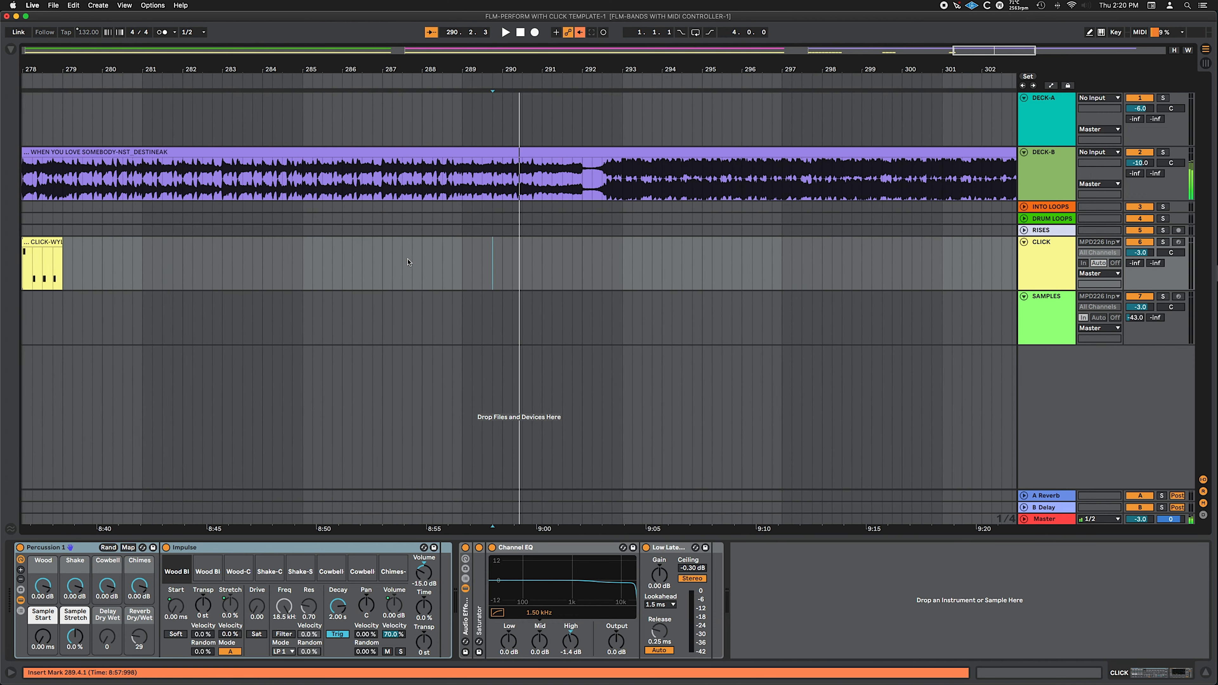
pyautogui.press('Left')
pyautogui.press('Left')
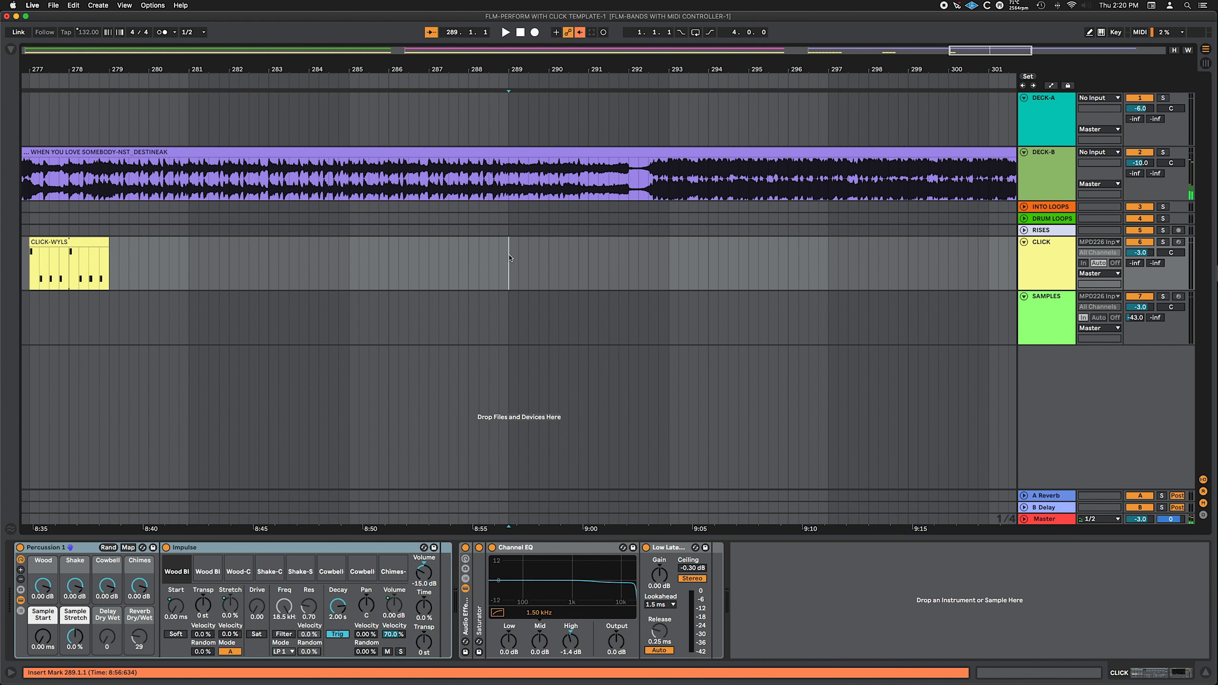
pyautogui.press('super+v')
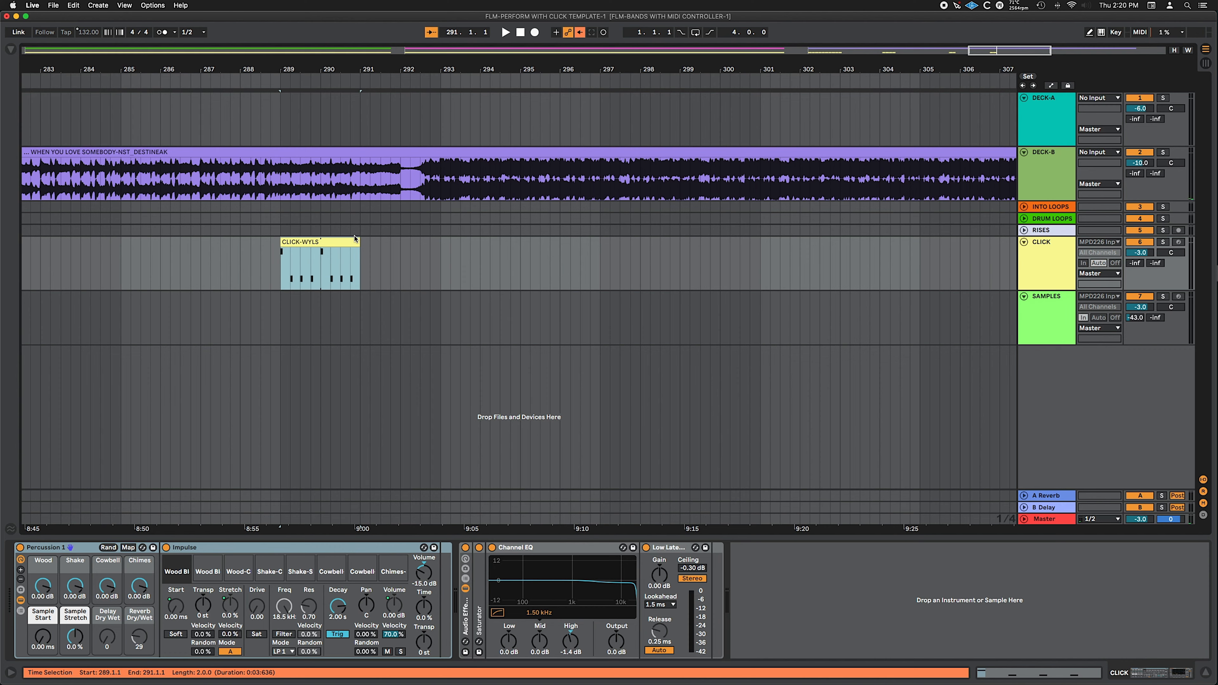
pyautogui.moveTo(358, 241); pyautogui.dragTo(440, 241)
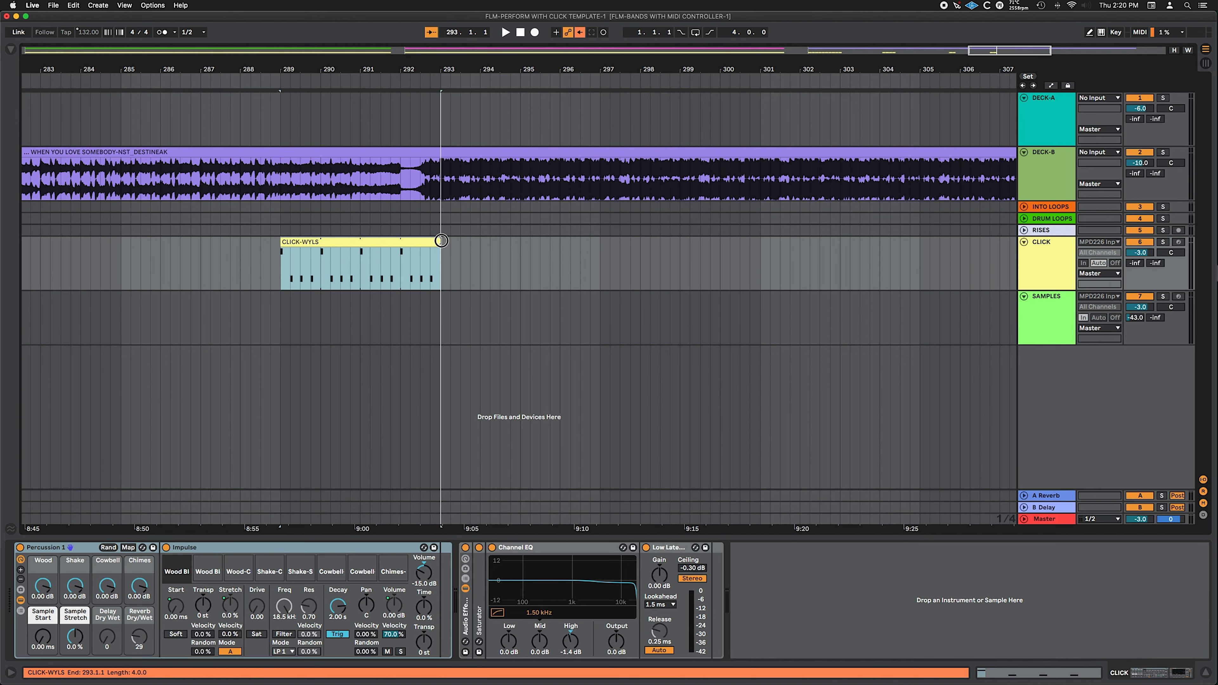
pyautogui.click(394, 273)
pyautogui.press('space')
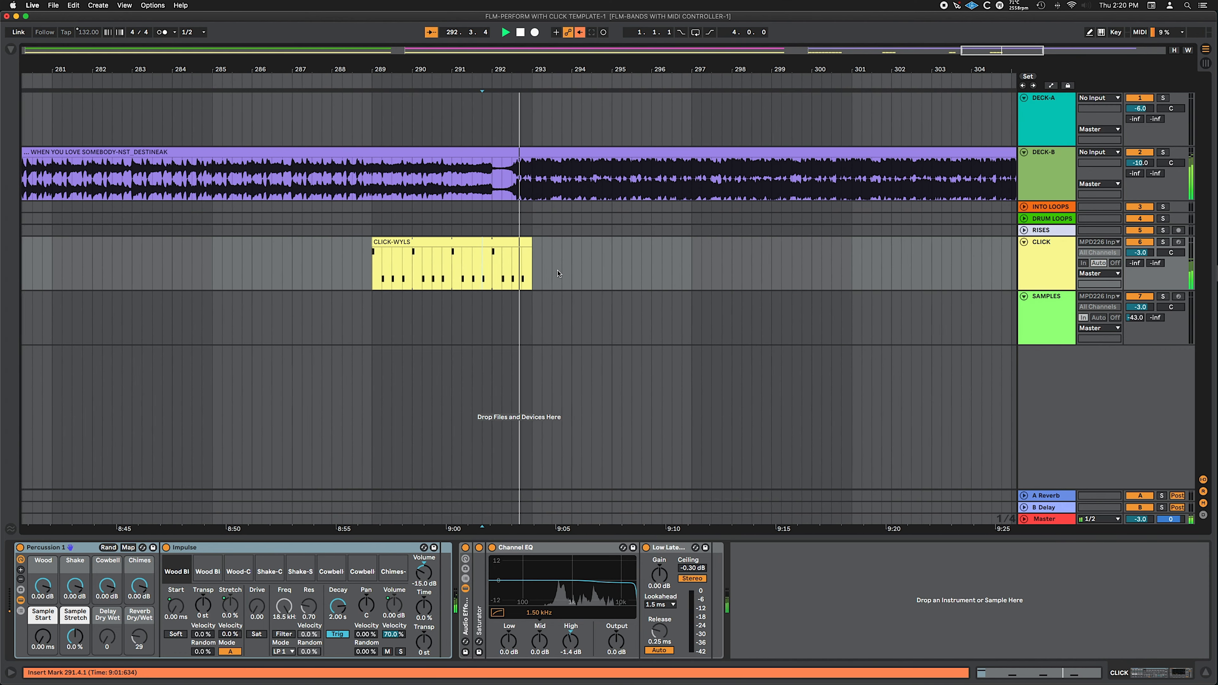
# Copy the four-bar CLICK-WYLS clip to bar 314, play it against the song, and shorten it to end at bar 316
pyautogui.moveTo(432, 264); pyautogui.dragTo(890, 259)
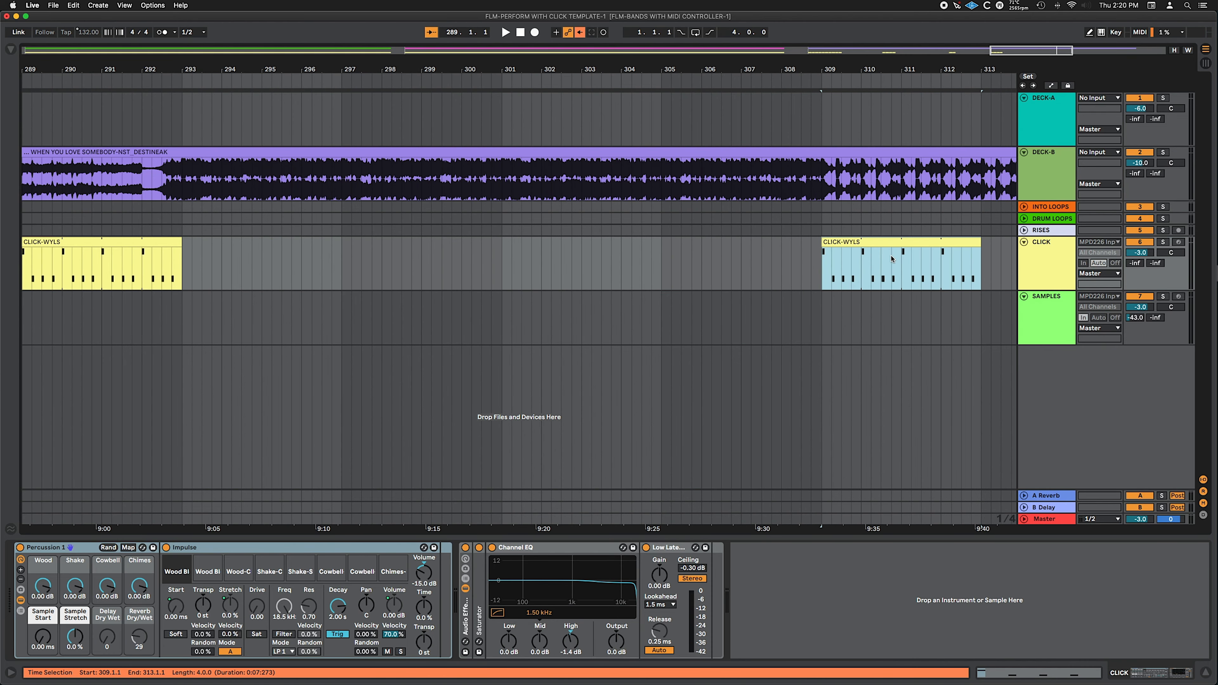
pyautogui.hscroll(10, 891, 259)
pyautogui.moveTo(409, 241); pyautogui.dragTo(616, 245)
pyautogui.press('space')
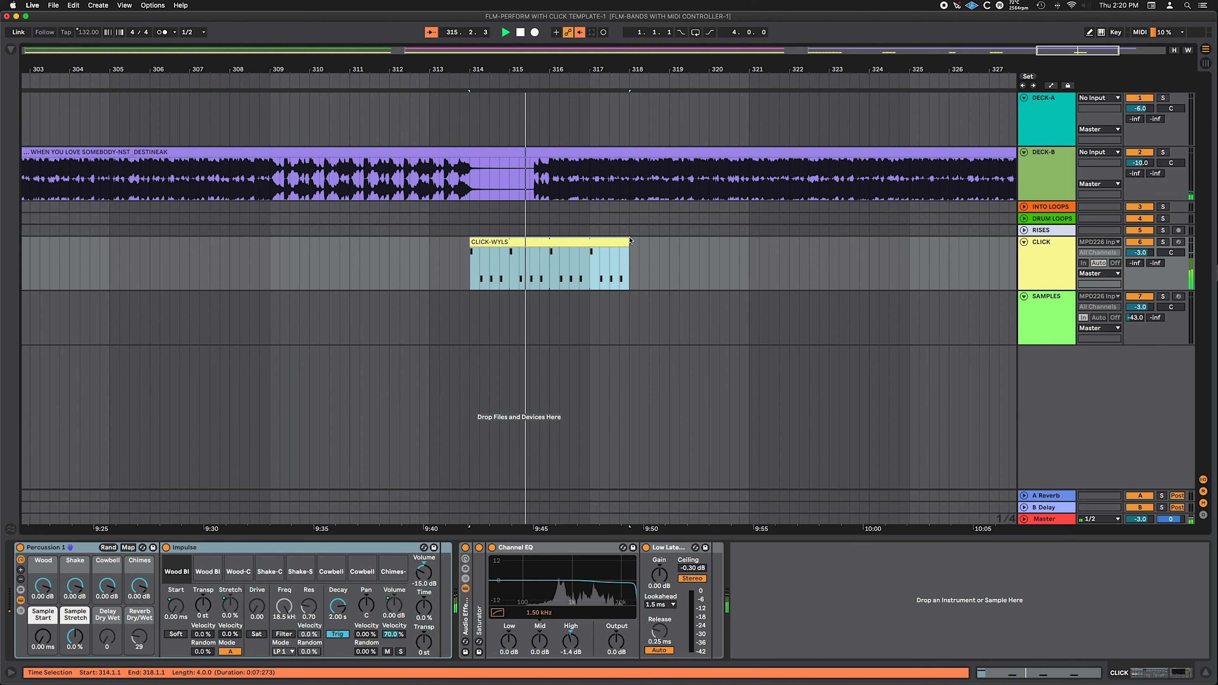
pyautogui.moveTo(623, 243); pyautogui.dragTo(549, 244)
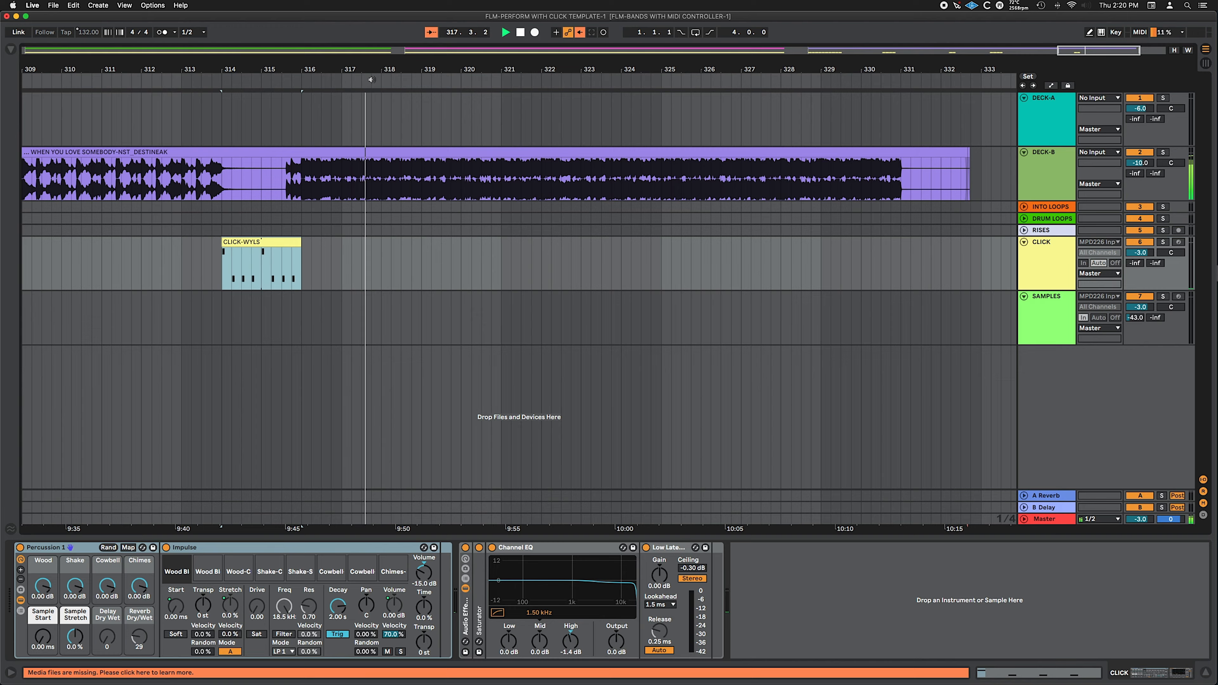
# Copy the last click clip to bar 331 at the song's very end and mute all of the copy's notes
pyautogui.moveTo(610, 85); pyautogui.dragTo(611, 75)
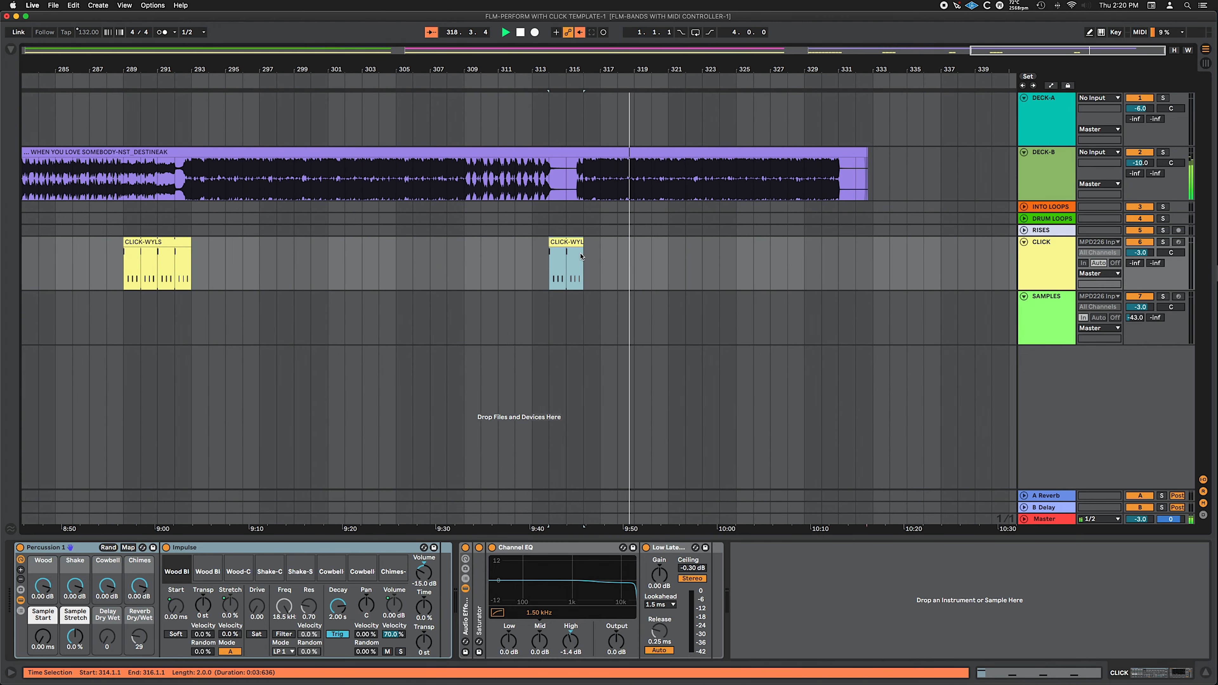
pyautogui.moveTo(571, 259); pyautogui.dragTo(856, 254)
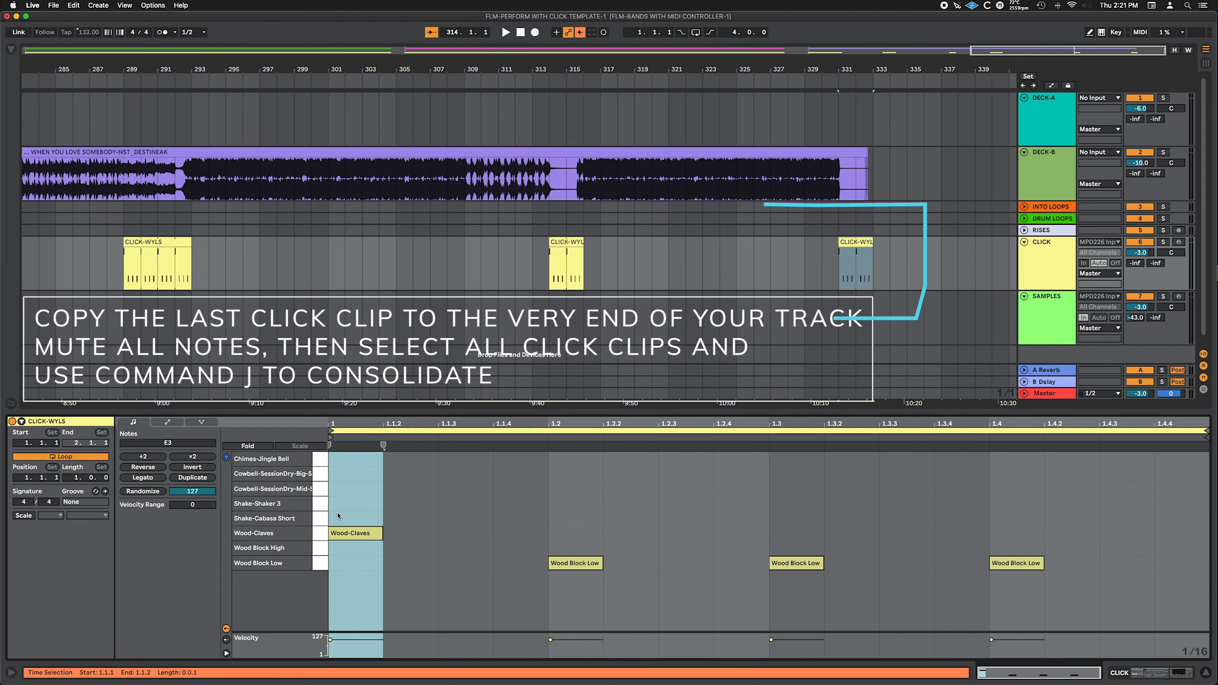
pyautogui.click(346, 499)
pyautogui.press('super+a')
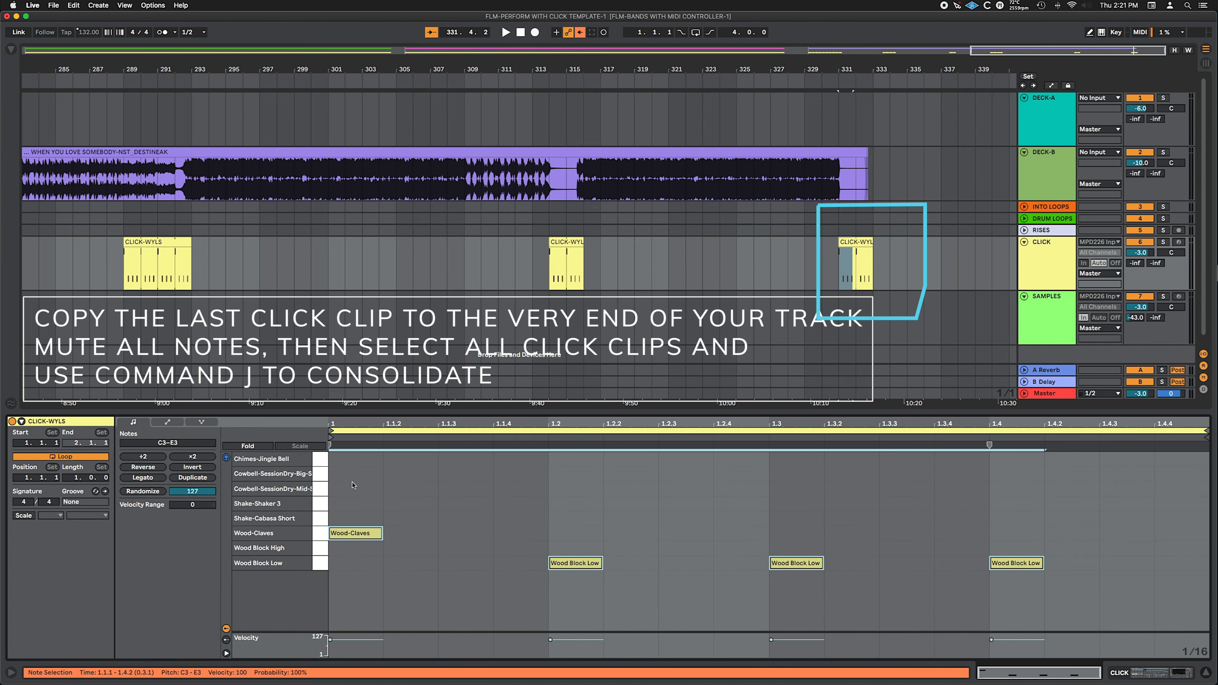
pyautogui.press('0')
# Consolidate all CLICK-WYLS clips from bar 235 to bar 333 into one clip
pyautogui.click(857, 241)
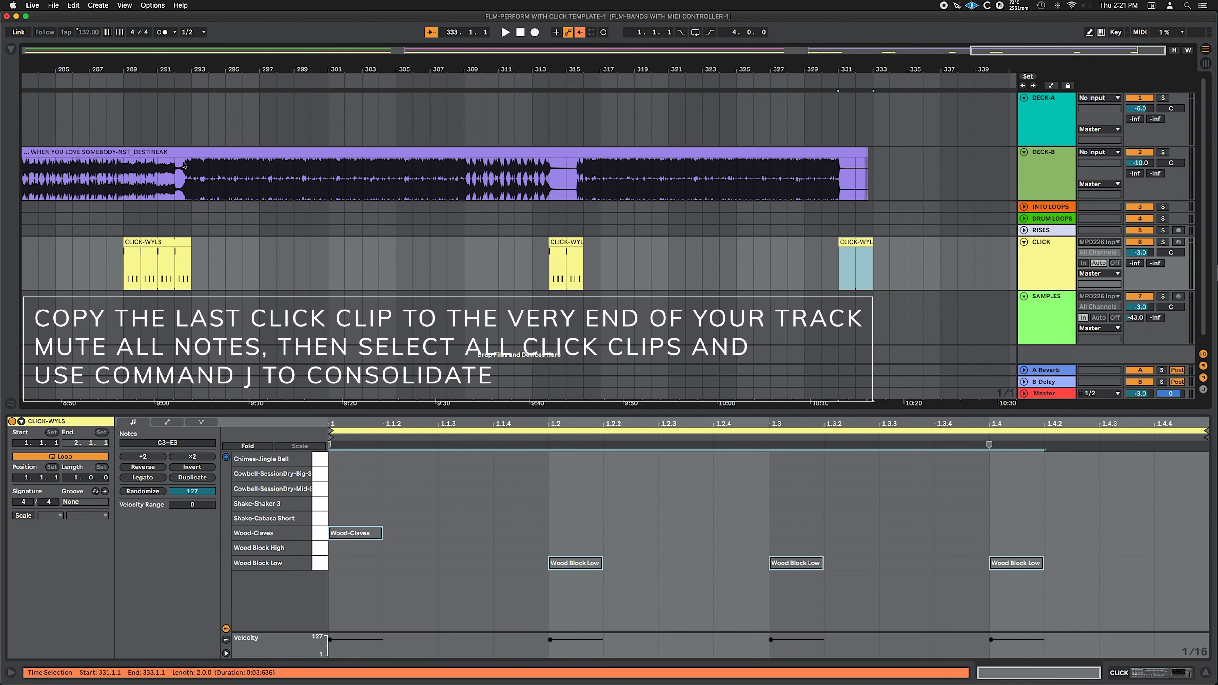
pyautogui.hscroll(-10, 189, 254)
pyautogui.hscroll(-2, 188, 254)
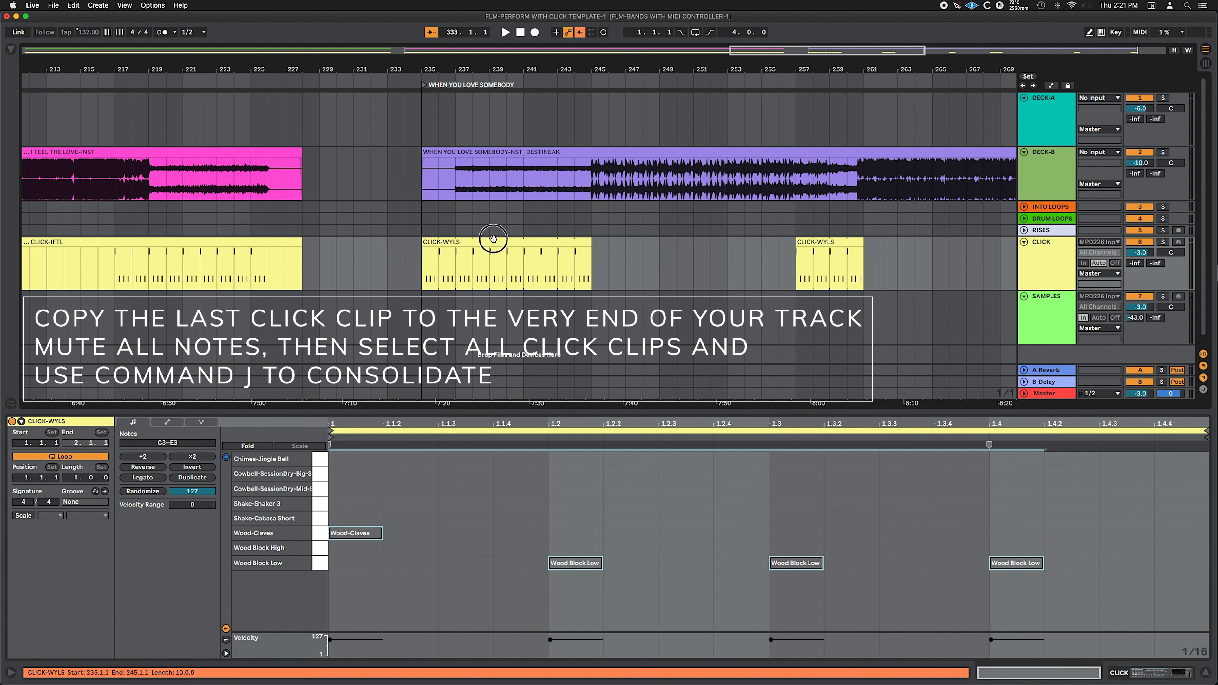
pyautogui.keyDown('shift'); pyautogui.click(493, 237); pyautogui.keyUp('shift')
pyautogui.press('super+j')
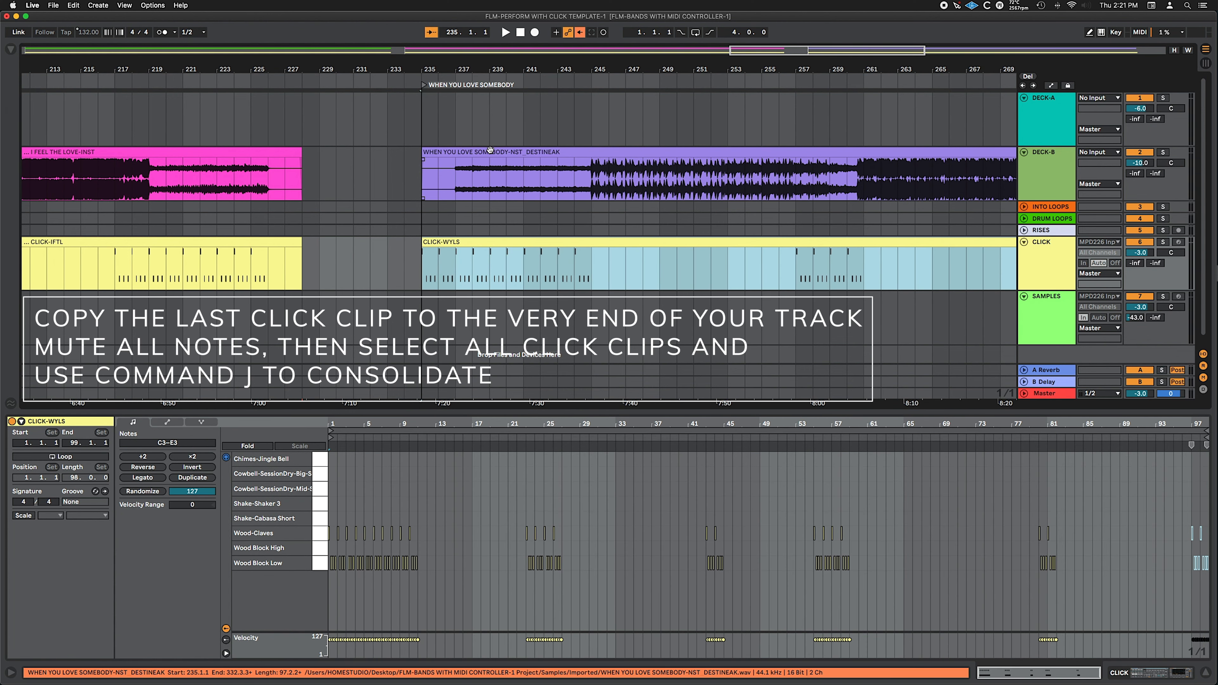
# Copy the song and consolidated click clips into scene 7 in Session View, and delete the leftover song fragment in scene 8
pyautogui.keyDown('shift'); pyautogui.click(486, 151); pyautogui.keyUp('shift')
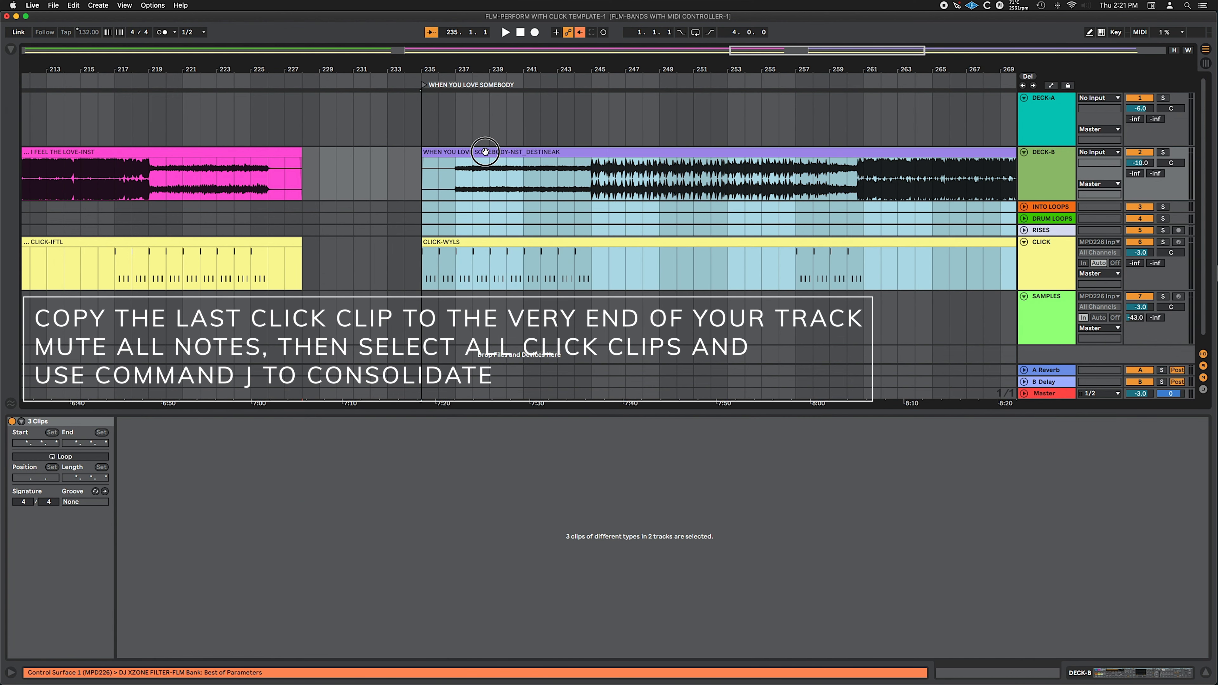
pyautogui.press('Tab')
pyautogui.click(275, 129)
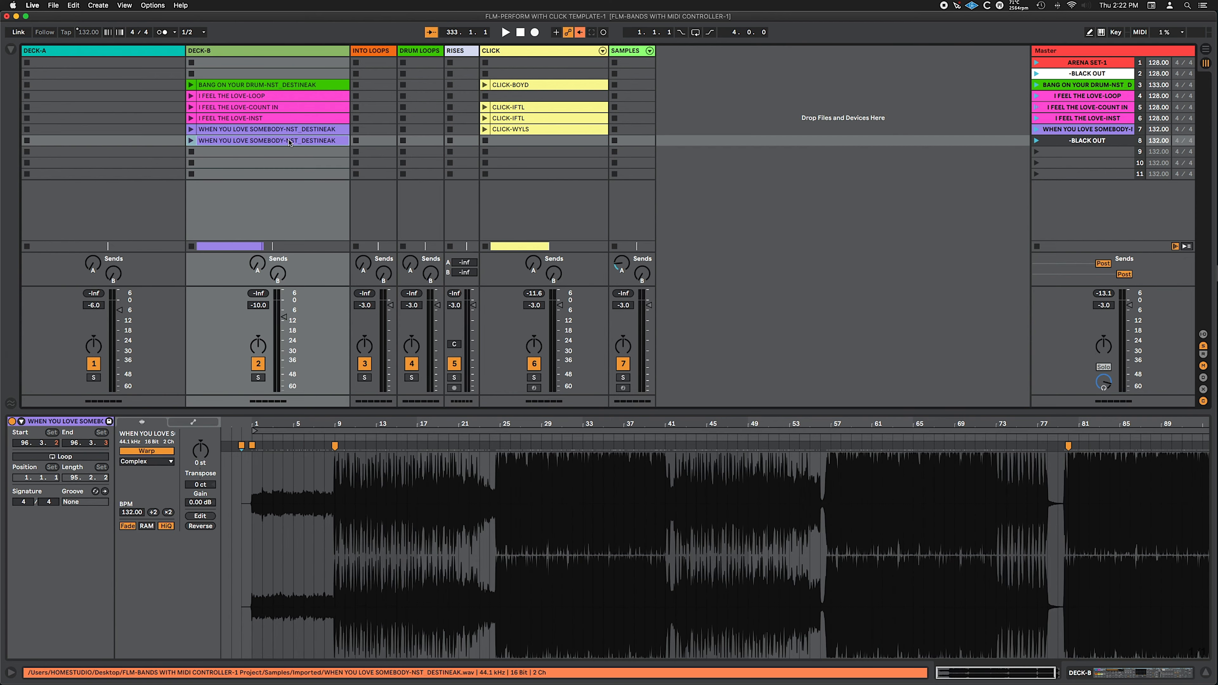
# Test the WHEN YOU LOVE SOMEBODY scene with its CLICK-WYLS click, launching it again while the intro vocal sample plays
pyautogui.click(1036, 129)
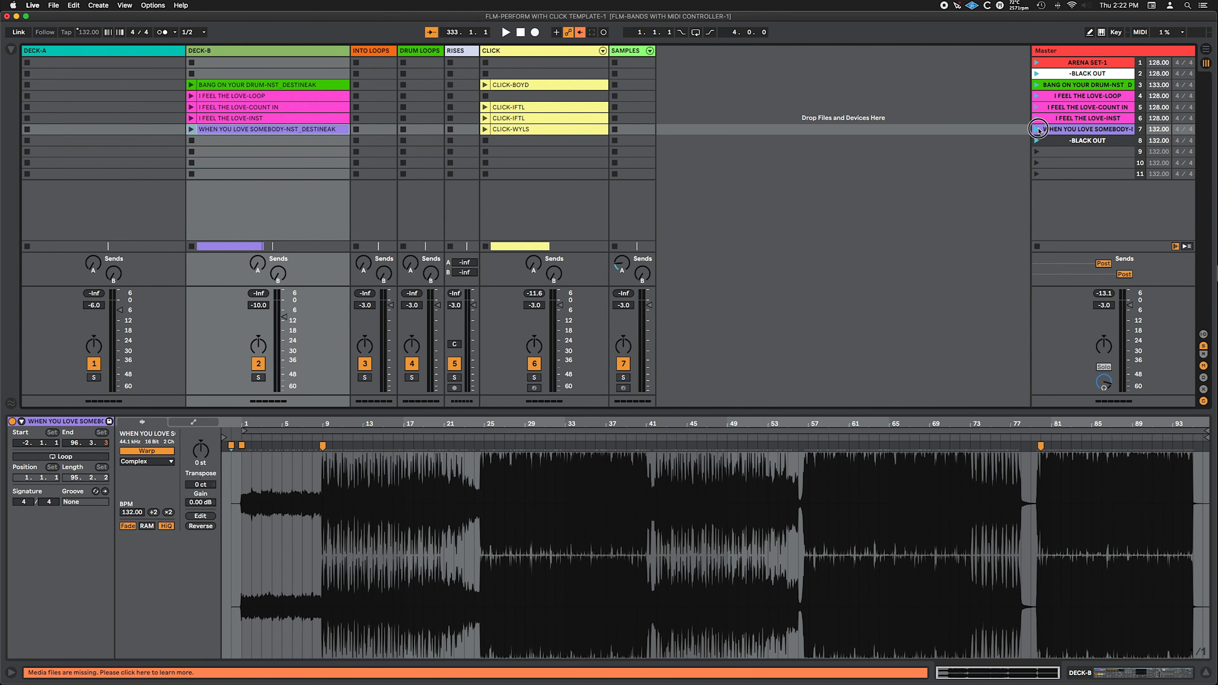
pyautogui.click(553, 134)
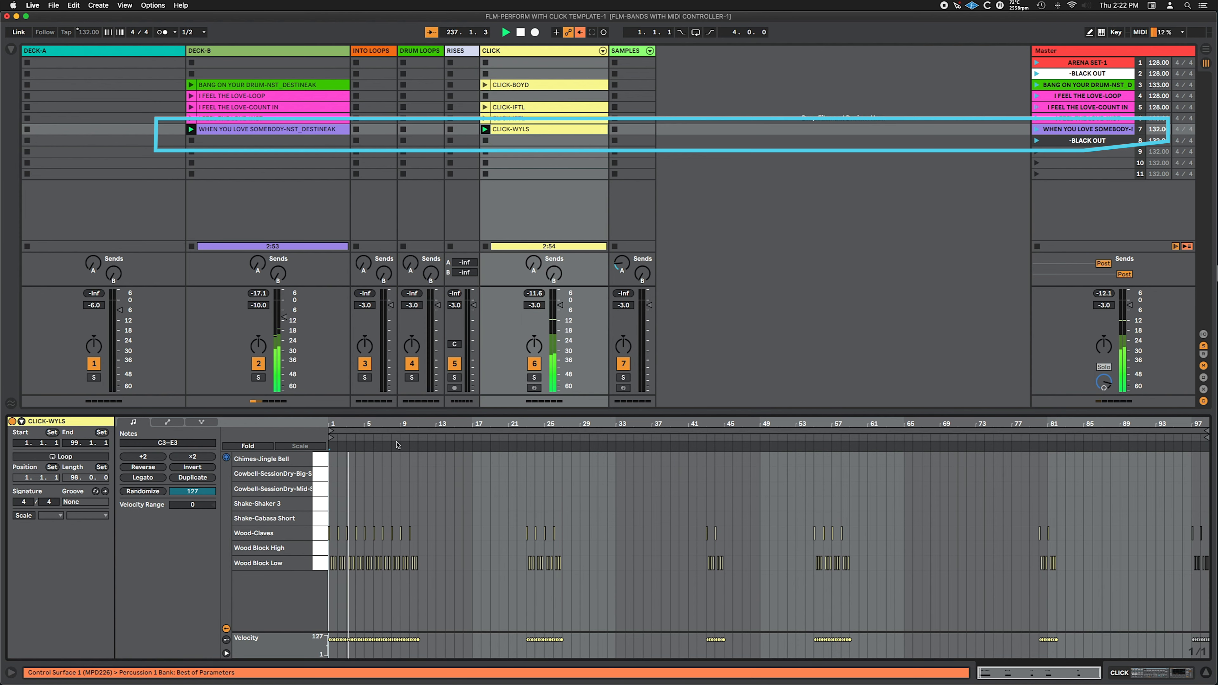
pyautogui.moveTo(1085, 132); pyautogui.dragTo(1054, 130)
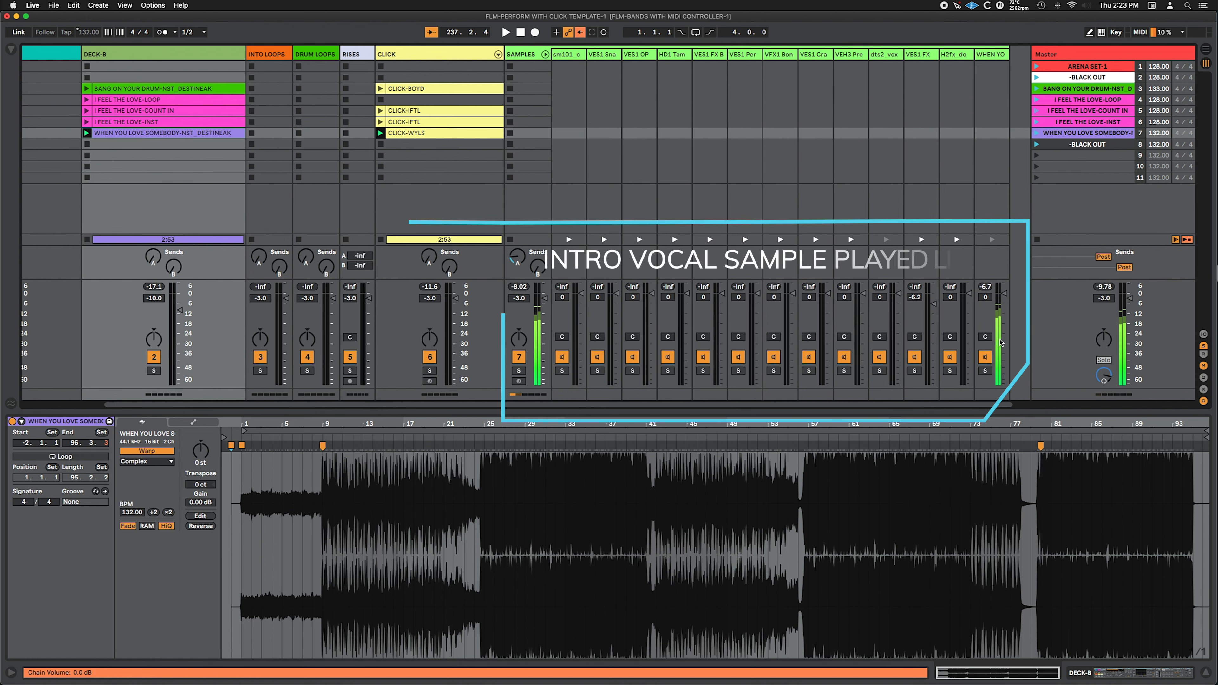
pyautogui.click(1037, 133)
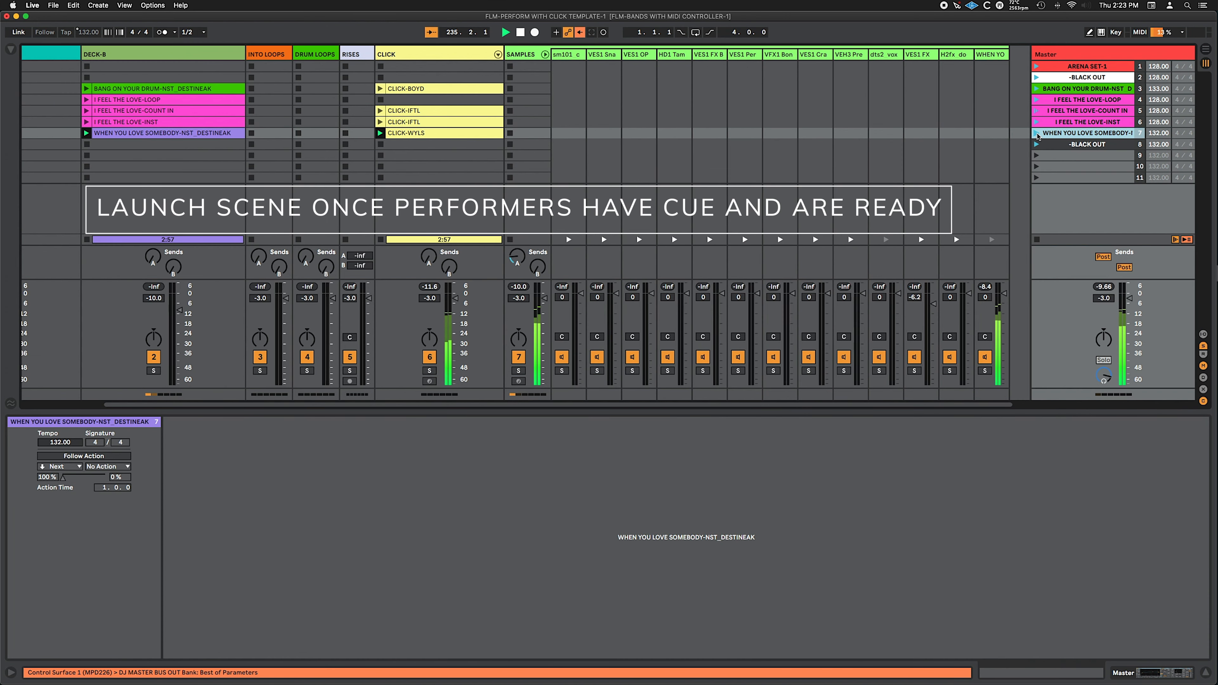